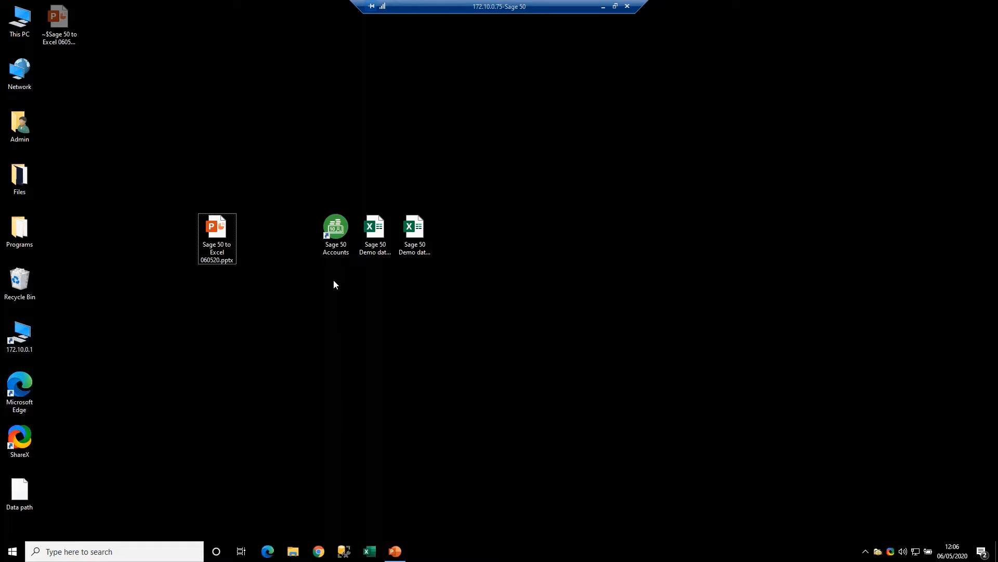
- Launch Sage 50 Accounts to show its company list, and open ODBC Data Sources (32-bit)
{"action": "left_click", "coordinate": [337, 232]}
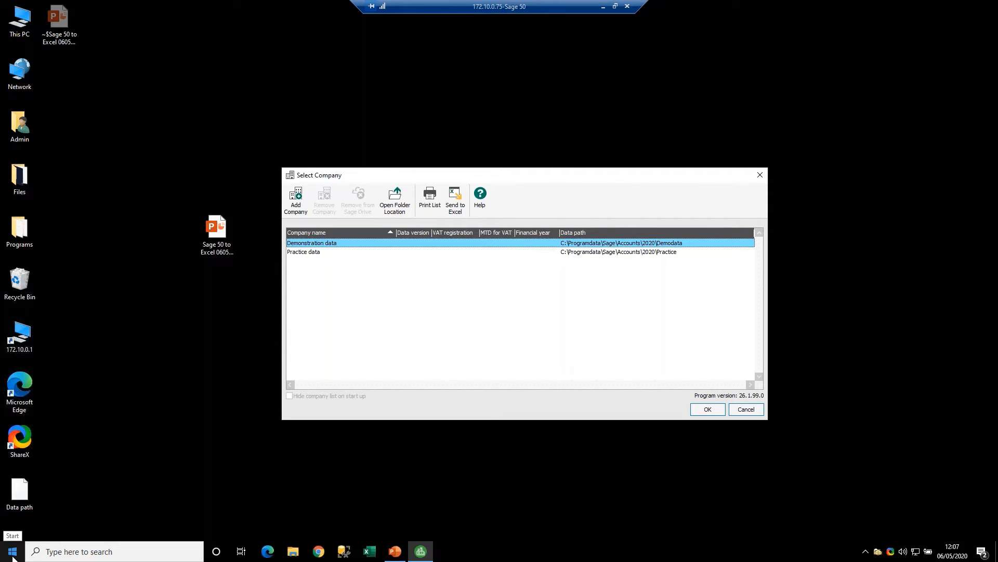
{"action": "left_click", "coordinate": [63, 551]}
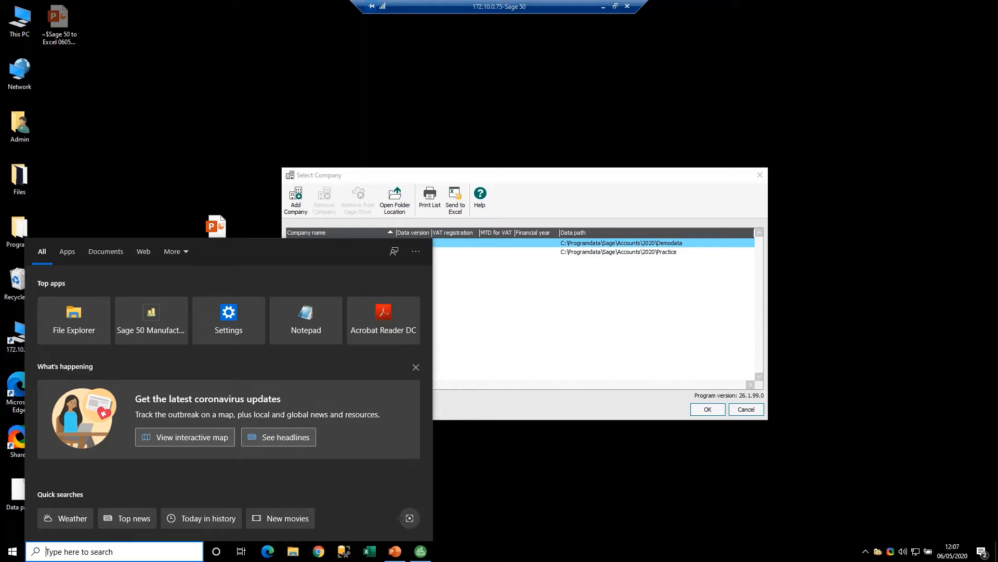
{"action": "type", "text": "ODB"}
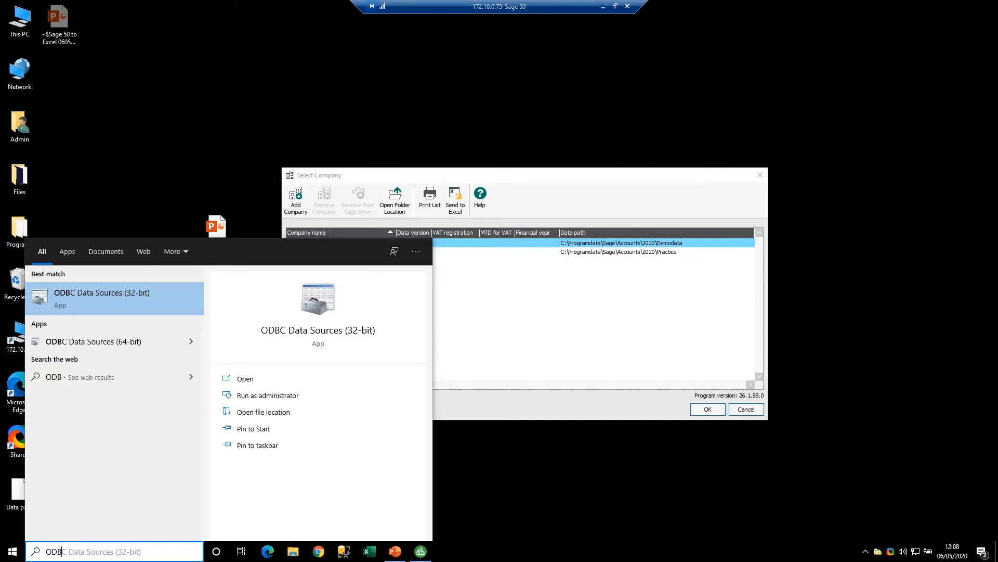
{"action": "left_click", "coordinate": [80, 294]}
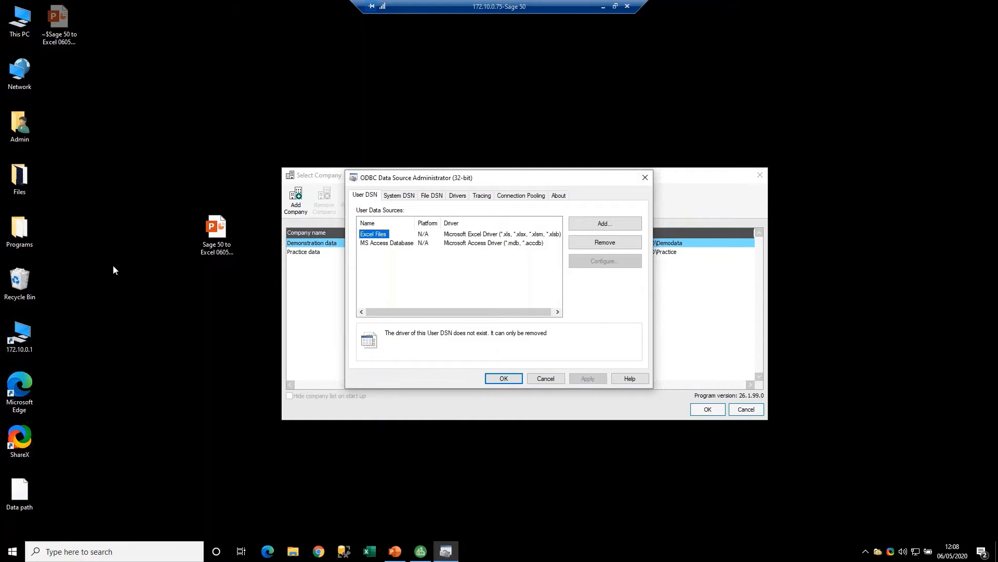
- Open the setup of the SageLine50v26 system data source and compare its data path with the demonstration company's path in Sage 50
{"action": "left_click", "coordinate": [398, 200]}
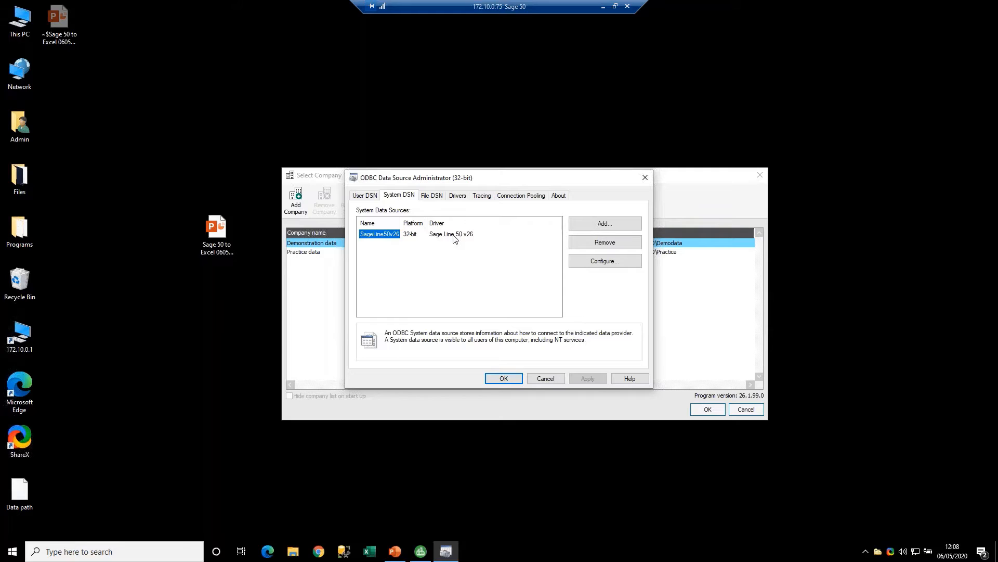
{"action": "double_click", "coordinate": [386, 237]}
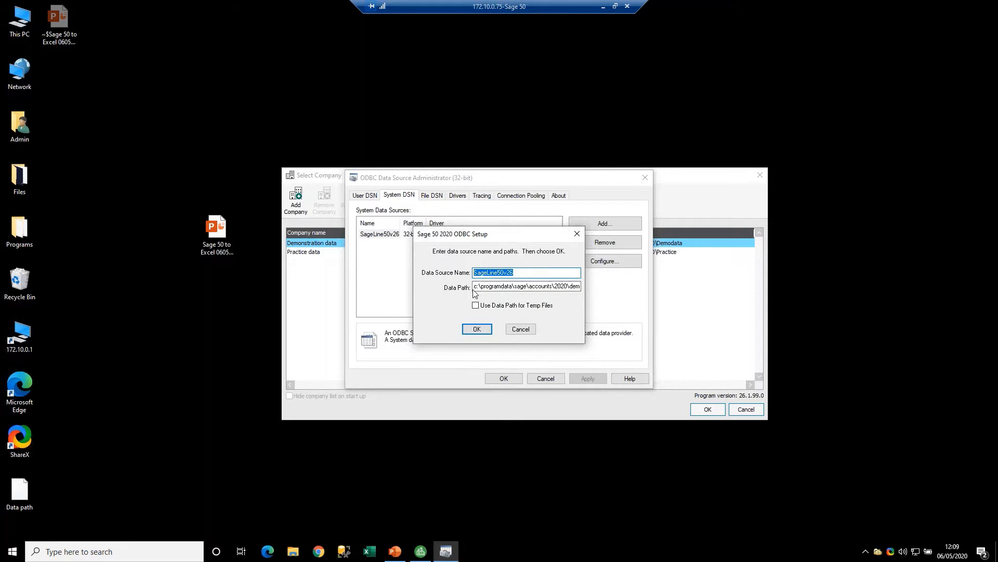
{"action": "left_click_drag", "start_coordinate": [474, 286], "coordinate": [593, 287]}
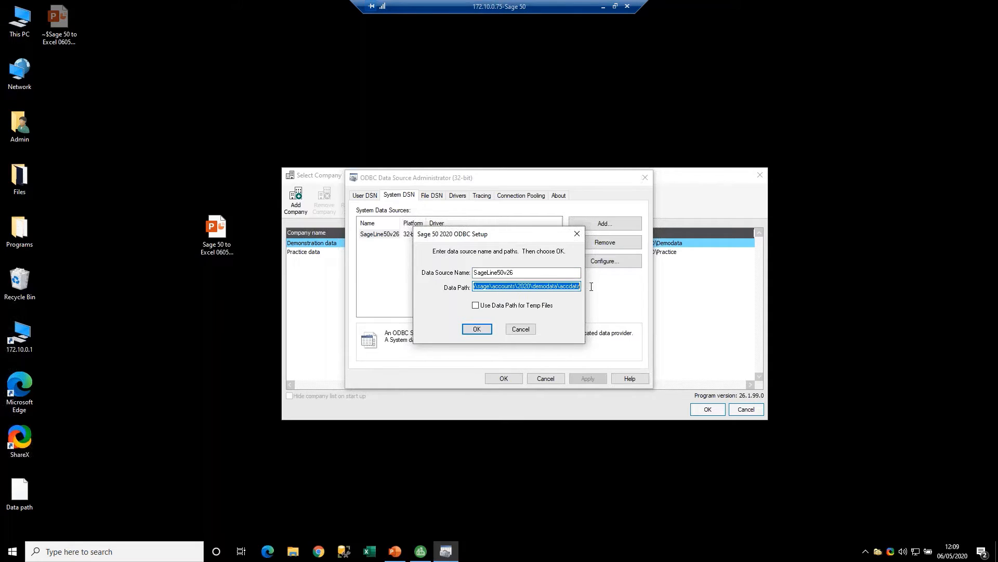
{"action": "left_click_drag", "start_coordinate": [703, 176], "coordinate": [445, 36]}
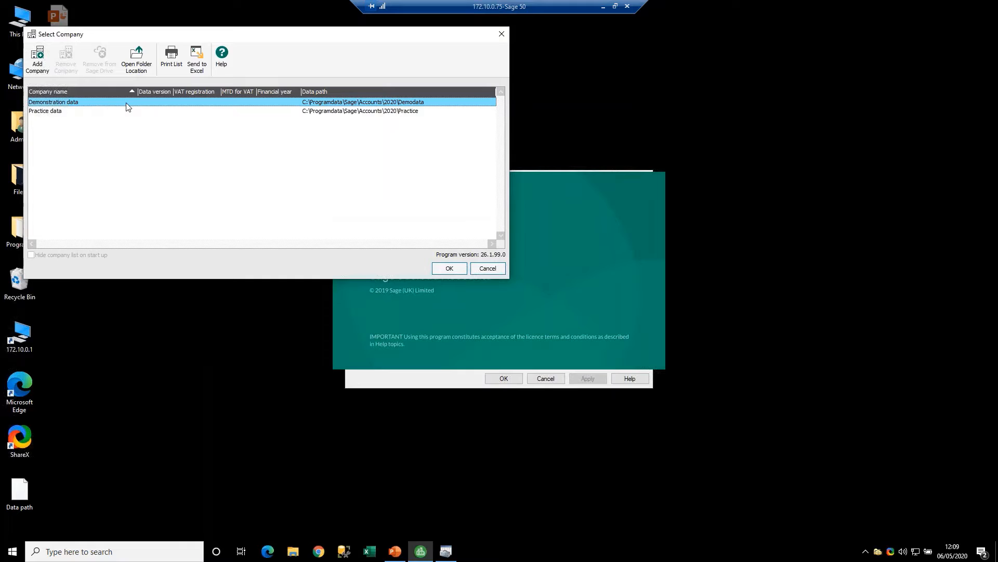
{"action": "left_click", "coordinate": [399, 374]}
{"action": "left_click_drag", "start_coordinate": [493, 286], "coordinate": [433, 286]}
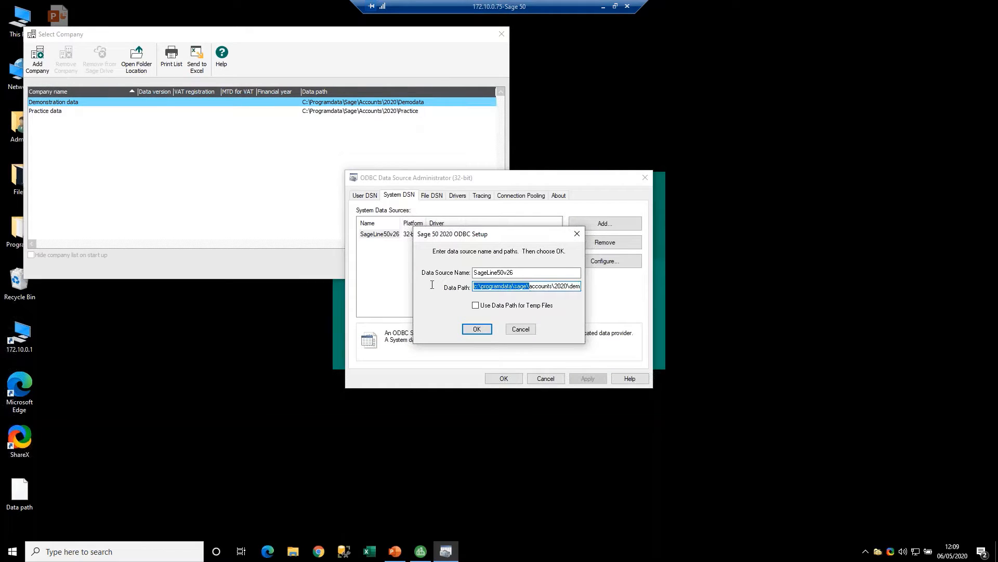
{"action": "left_click", "coordinate": [484, 287]}
{"action": "key", "text": "Right"}
{"action": "key", "text": "Right"}
{"action": "key", "text": "Right"}
{"action": "key", "text": "Right"}
{"action": "key", "text": "Right"}
{"action": "key", "text": "Right"}
{"action": "key", "text": "Right"}
{"action": "key", "text": "Right"}
{"action": "key", "text": "Right"}
{"action": "key", "text": "Right"}
{"action": "key", "text": "Right"}
{"action": "key", "text": "Right"}
{"action": "key", "text": "Right"}
{"action": "key", "text": "Right"}
{"action": "key", "text": "Right"}
{"action": "key", "text": "Right"}
{"action": "key", "text": "Right"}
{"action": "key", "text": "Right"}
{"action": "key", "text": "Right"}
{"action": "key", "text": "Right"}
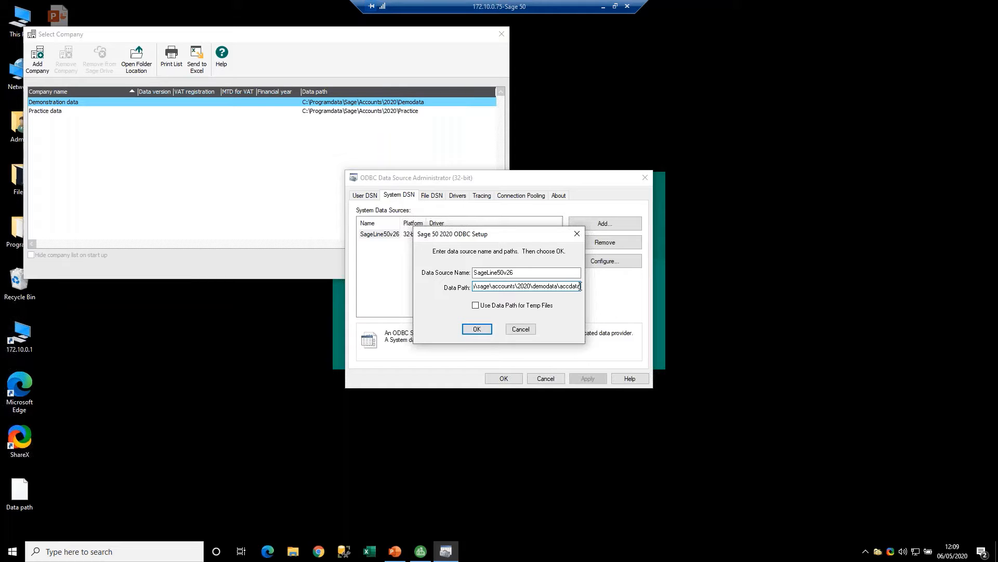
{"action": "left_click_drag", "start_coordinate": [581, 287], "coordinate": [390, 290]}
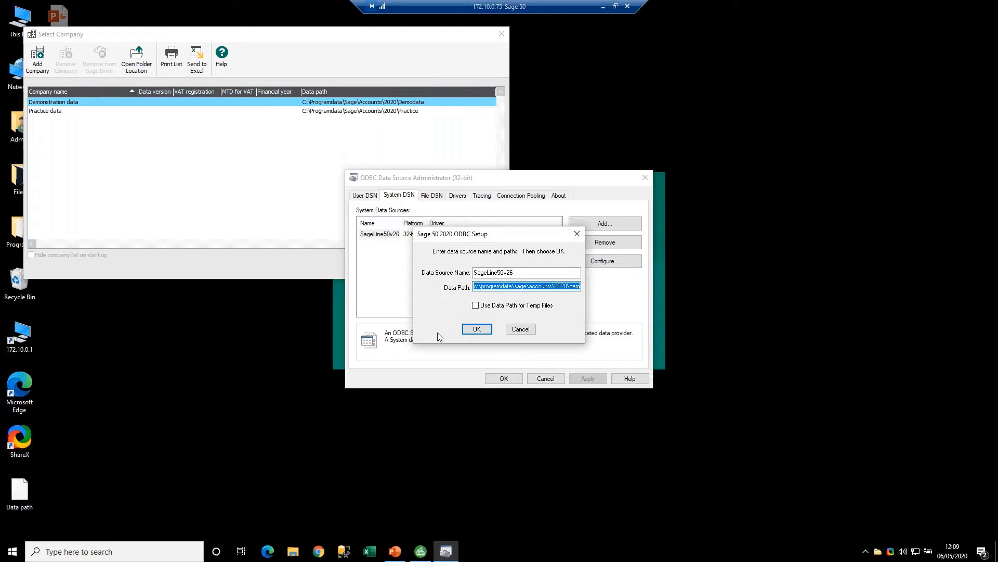
- Accept the SageLine50v26 ODBC setup and close both the data source administrator and the Sage company selection
{"action": "left_click", "coordinate": [476, 330]}
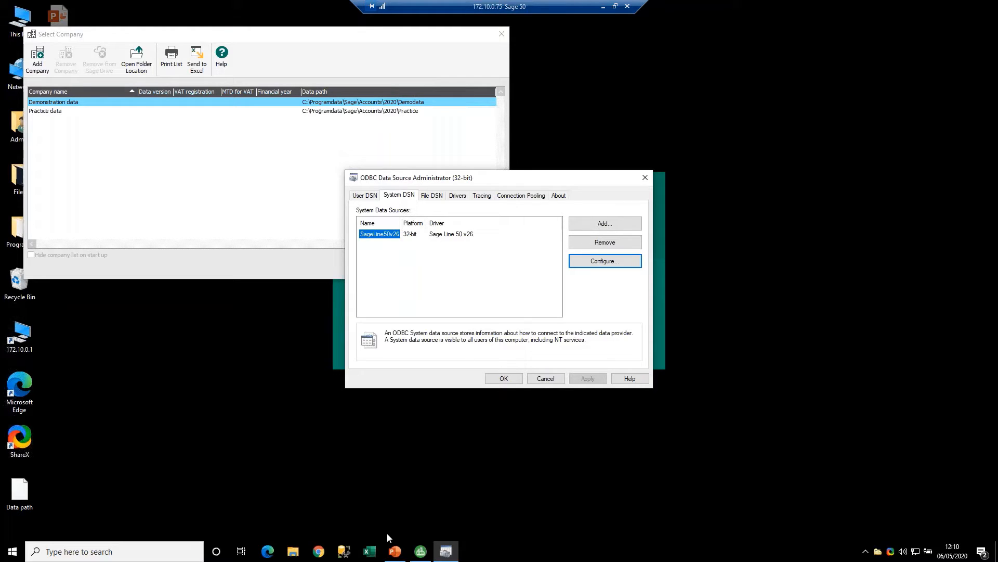
{"action": "left_click", "coordinate": [504, 378]}
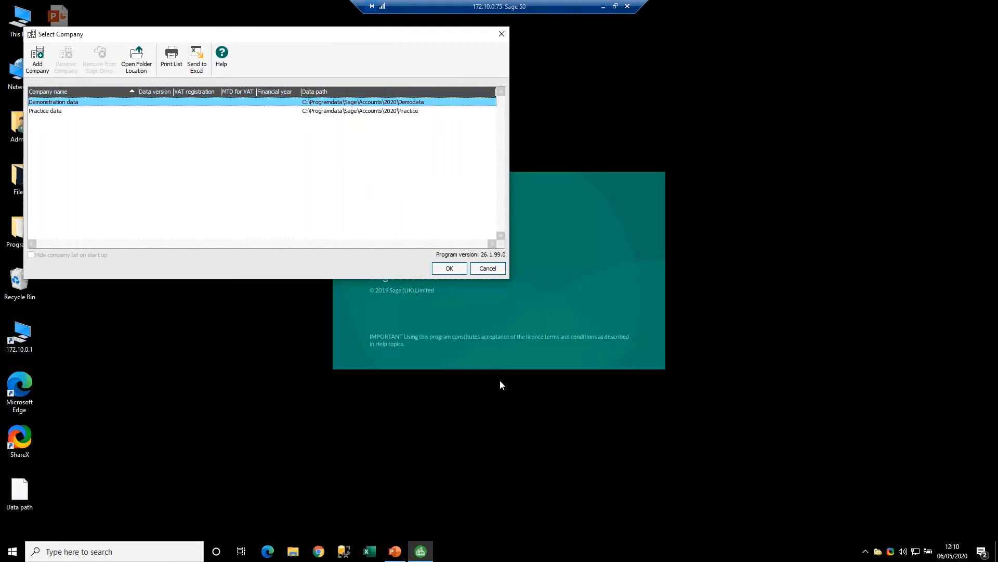
{"action": "left_click", "coordinate": [493, 267]}
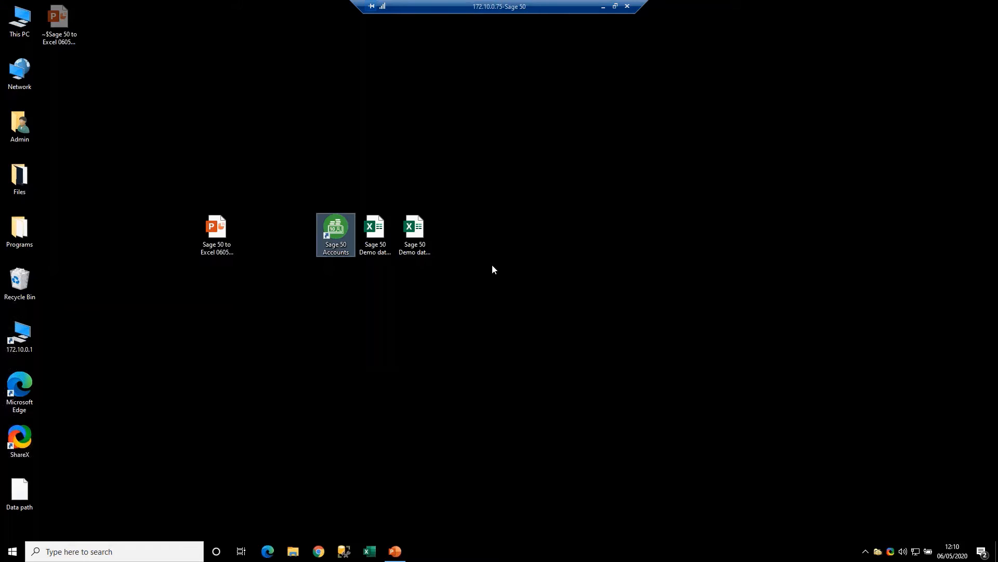
- Switch to Excel and create a blank workbook in a maximized window
{"action": "left_click", "coordinate": [369, 551]}
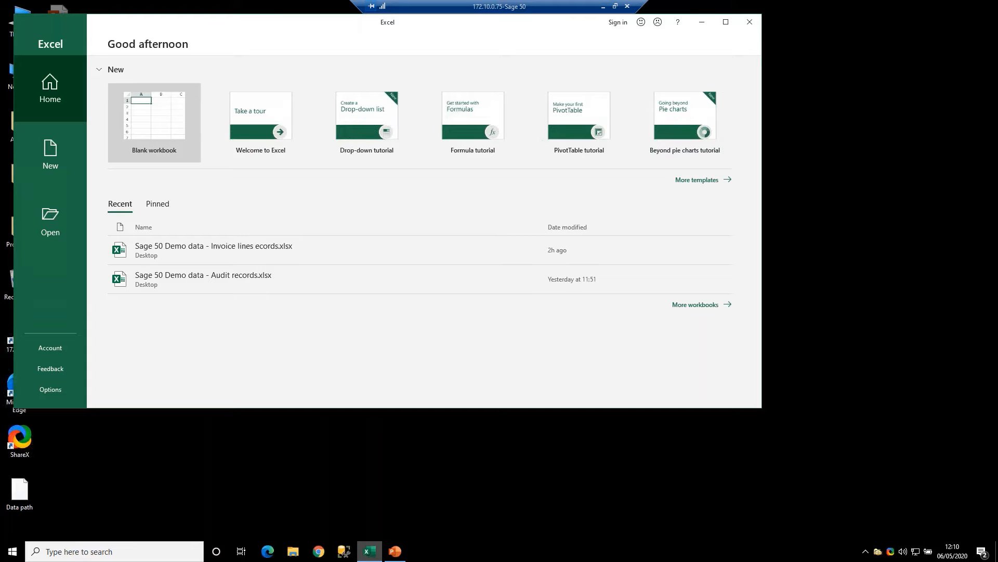
{"action": "left_click", "coordinate": [163, 129]}
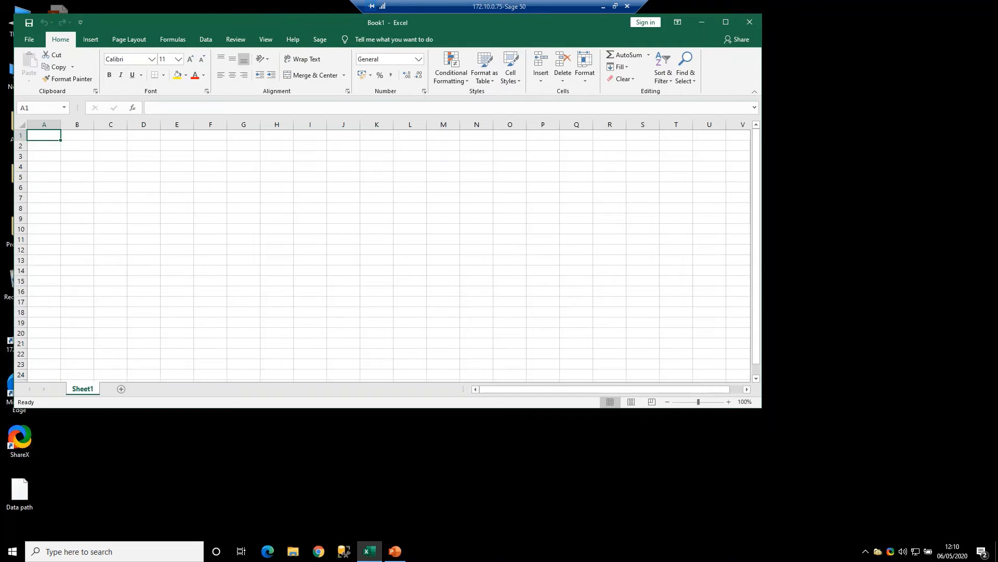
{"action": "double_click", "coordinate": [201, 22]}
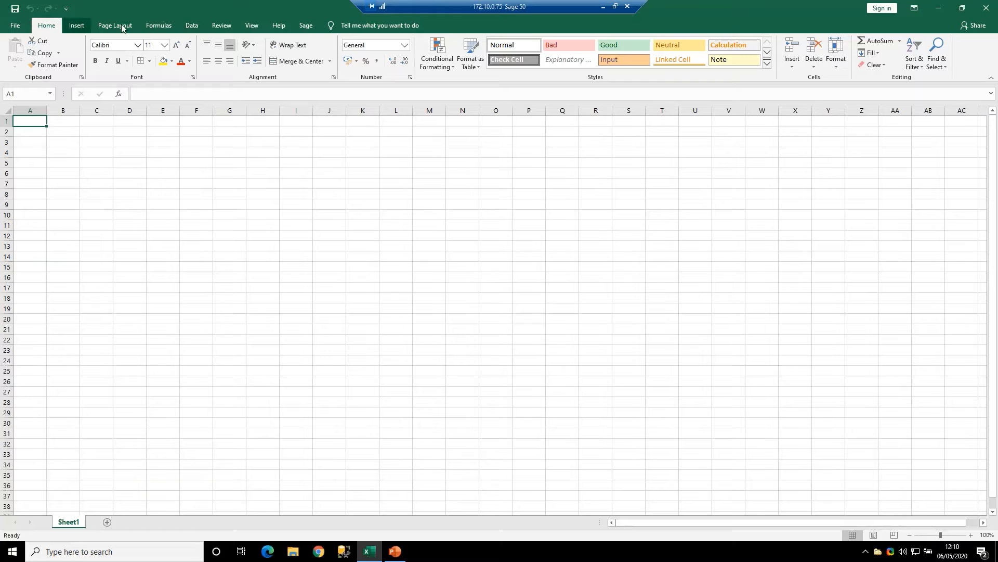
- Start an external data import from Microsoft Query using the SageLine50v26 database with the Query Wizard
{"action": "left_click", "coordinate": [191, 26]}
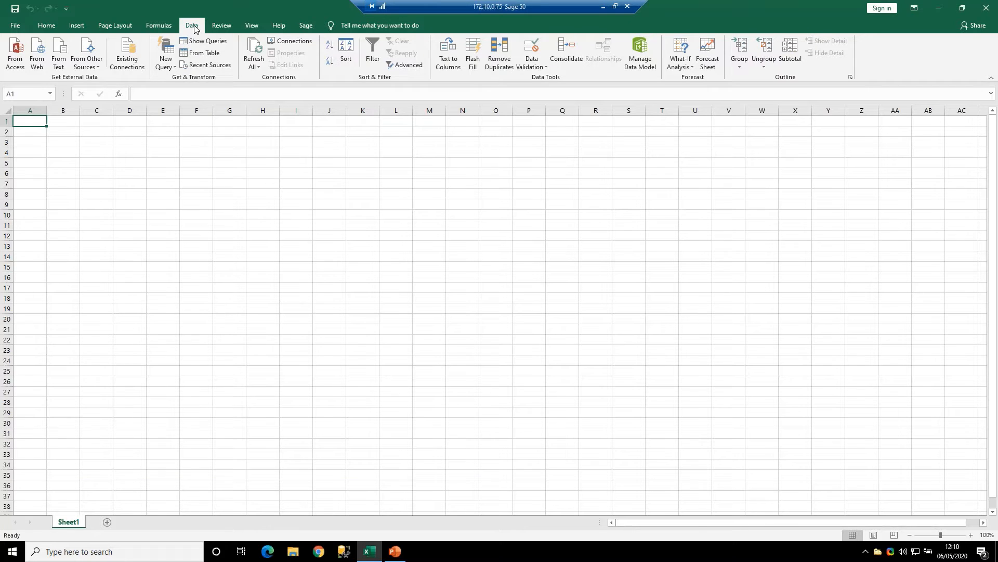
{"action": "left_click", "coordinate": [85, 69]}
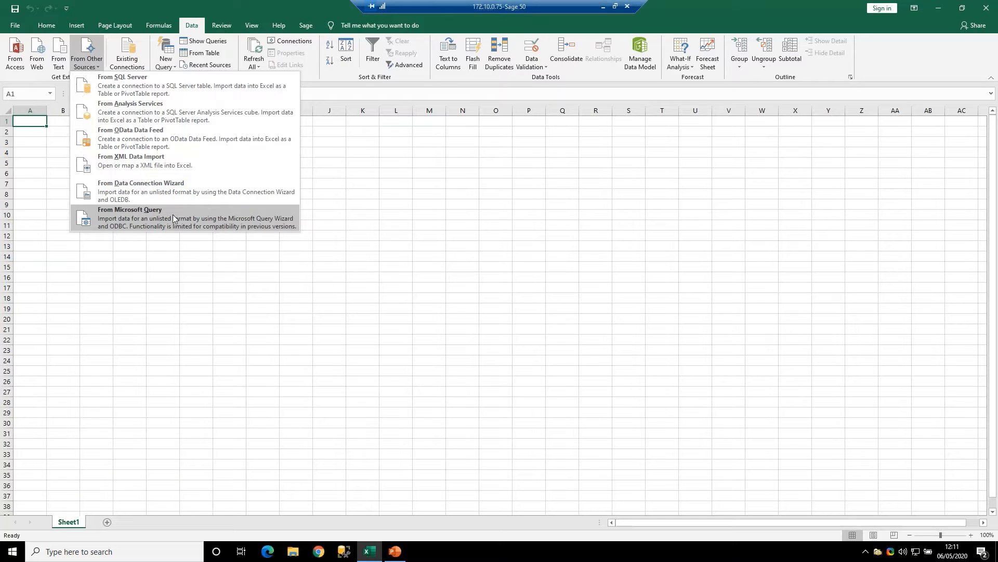
{"action": "left_click", "coordinate": [50, 81]}
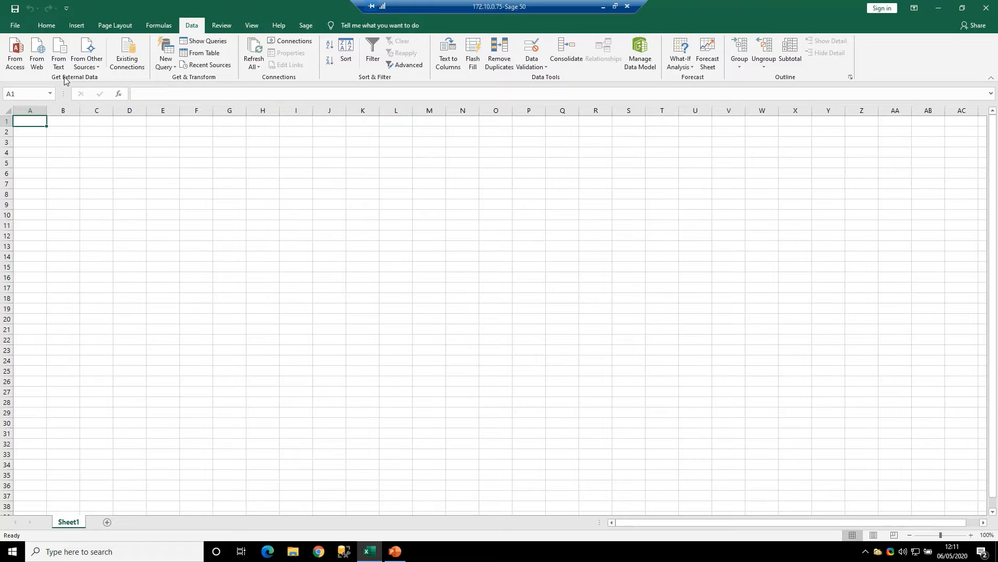
{"action": "left_click", "coordinate": [98, 68]}
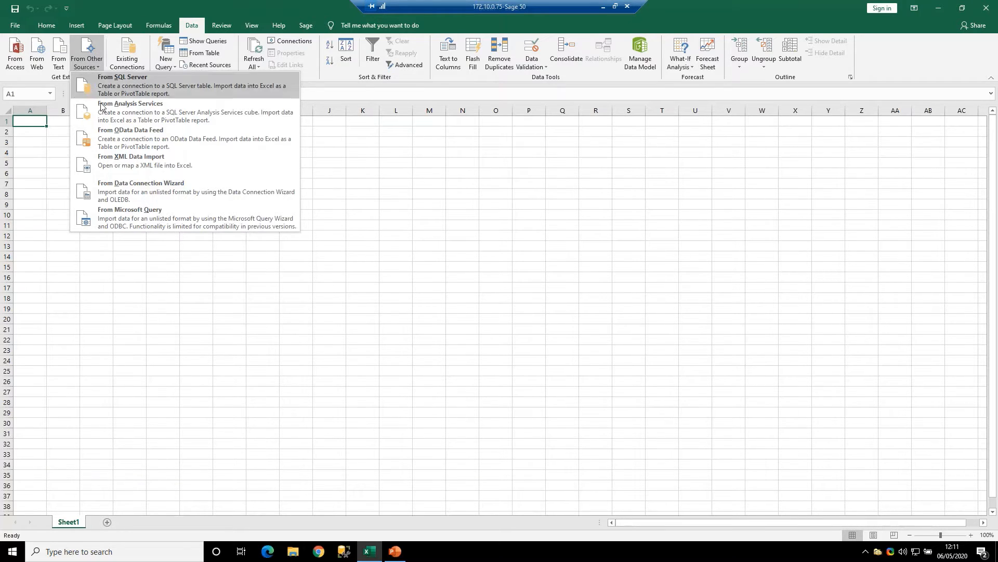
{"action": "left_click", "coordinate": [132, 213]}
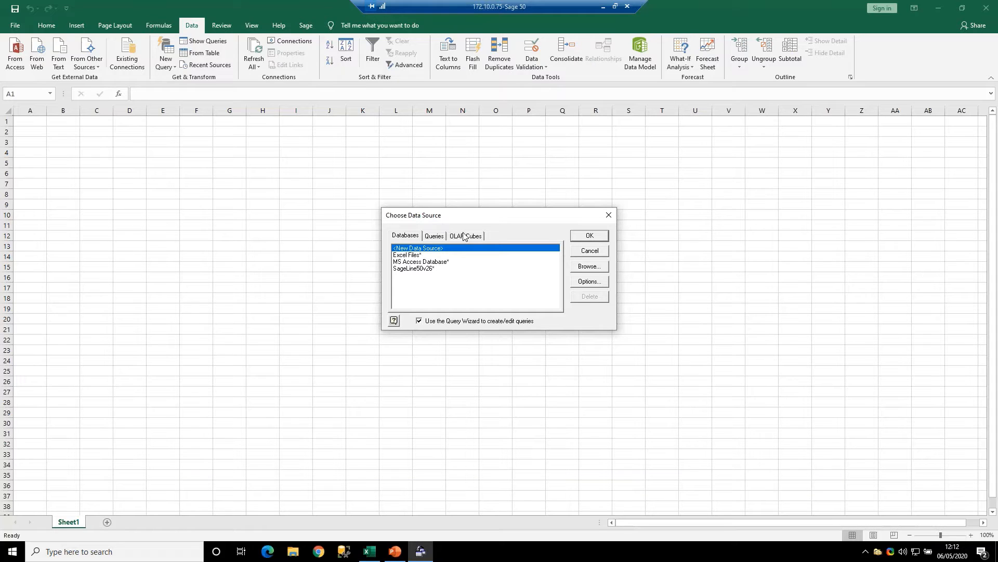
{"action": "left_click", "coordinate": [412, 269]}
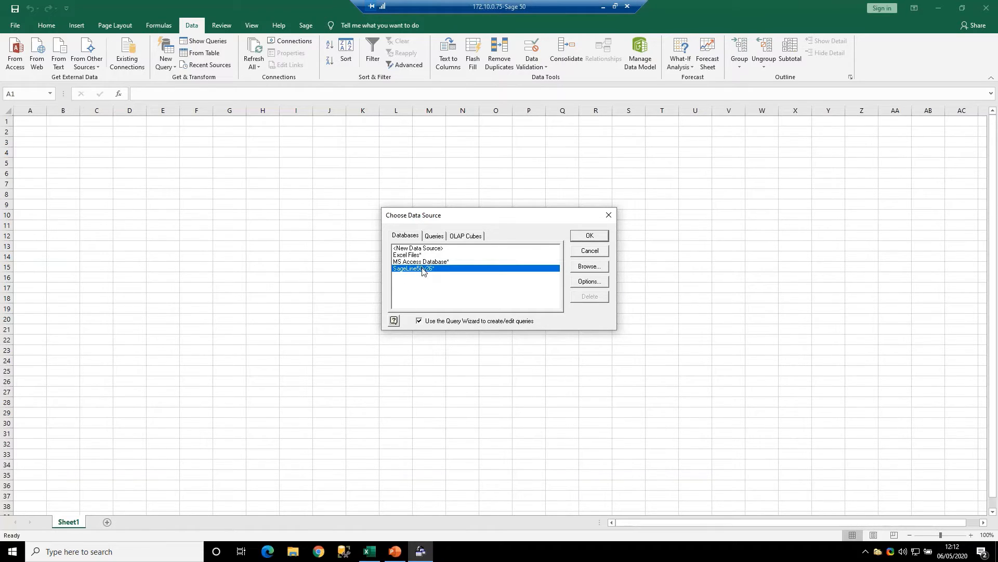
{"action": "left_click", "coordinate": [588, 236]}
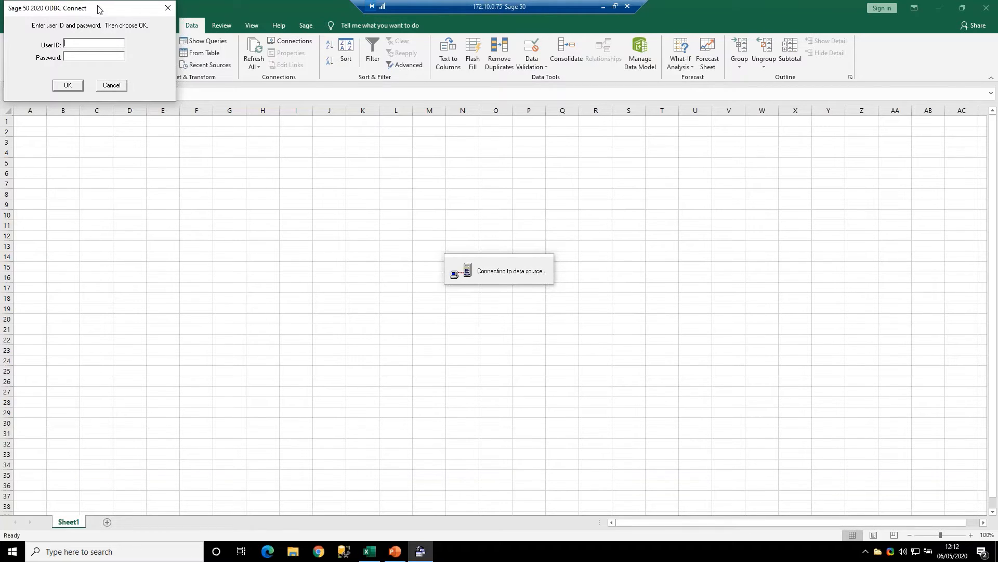
- Log in to the Sage 50 ODBC connection by entering the user ID and the account password
{"action": "left_click_drag", "start_coordinate": [99, 10], "coordinate": [290, 200]}
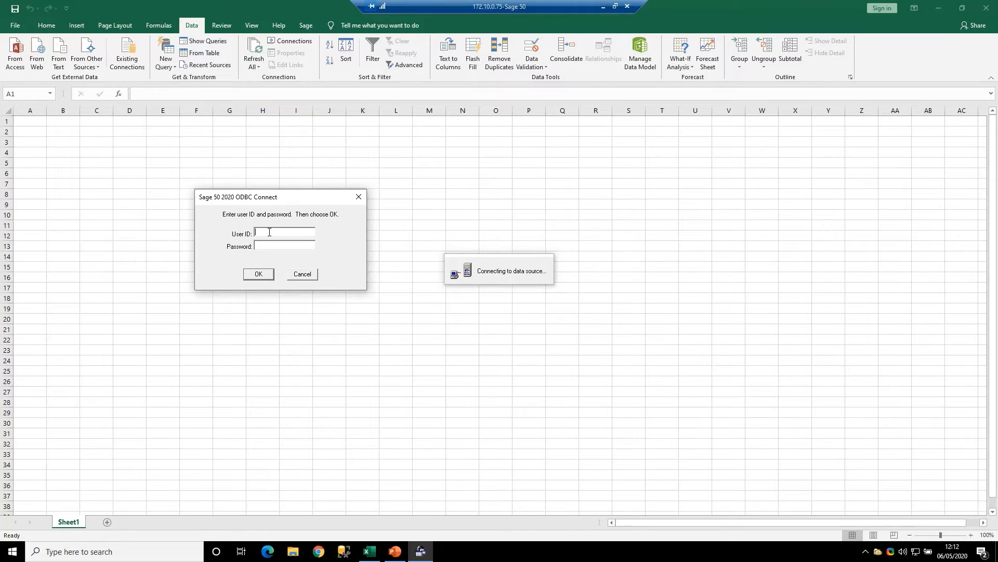
{"action": "type", "text": "Simo"}
{"action": "type", "text": "**"}
{"action": "left_click", "coordinate": [260, 275]}
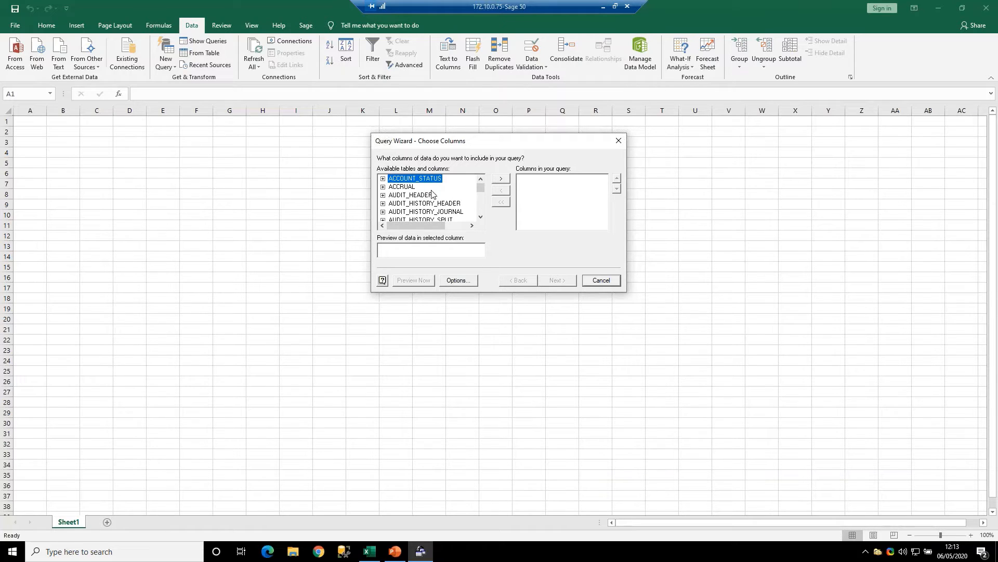
- Look through the available account status, accrual and audit tables, including AUDIT_HEADER and AUDIT_HISTORY_JOURNAL
{"action": "left_click", "coordinate": [411, 188]}
{"action": "left_click", "coordinate": [411, 195]}
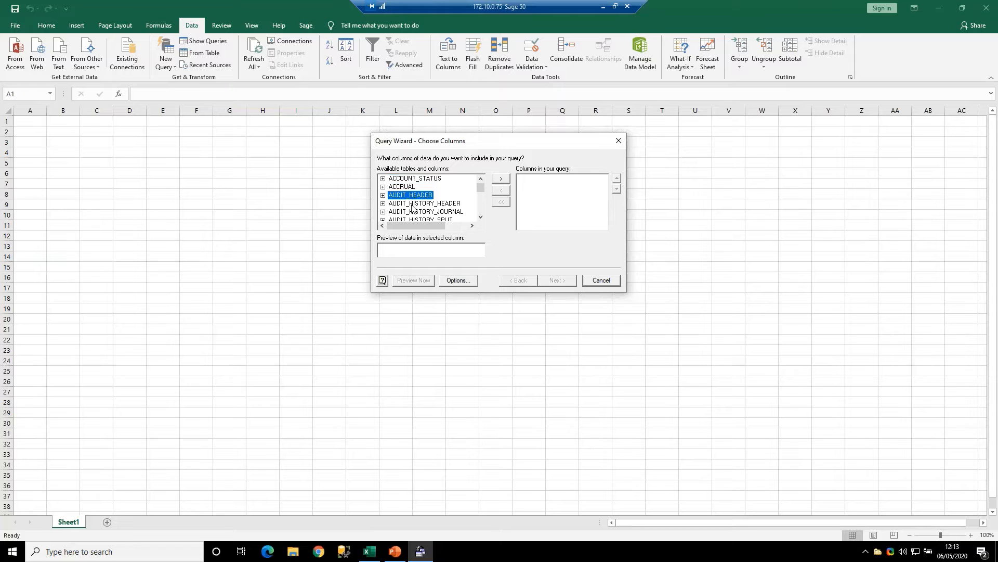
{"action": "left_click", "coordinate": [412, 203]}
{"action": "left_click", "coordinate": [412, 212]}
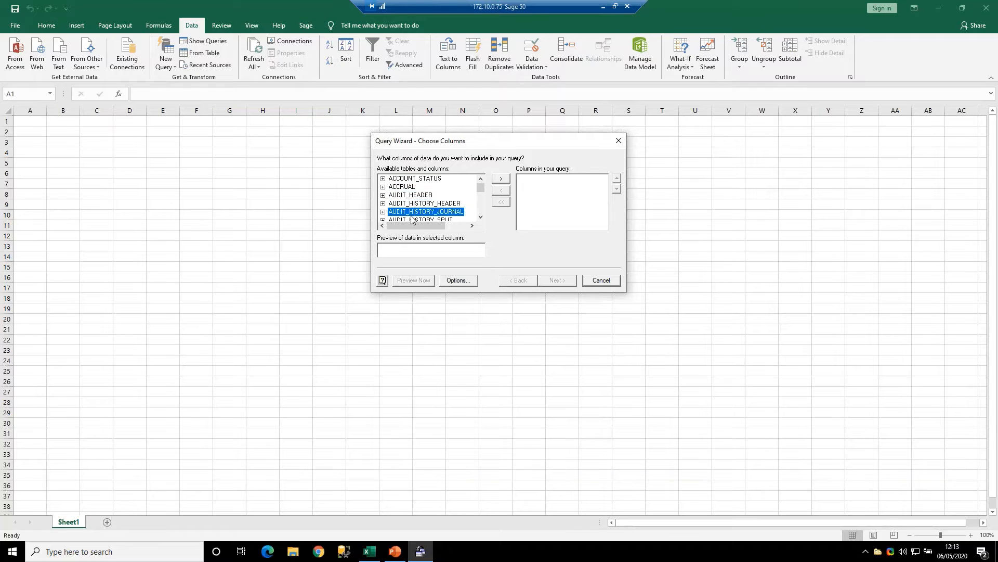
{"action": "left_click", "coordinate": [480, 216]}
{"action": "left_click", "coordinate": [480, 216]}
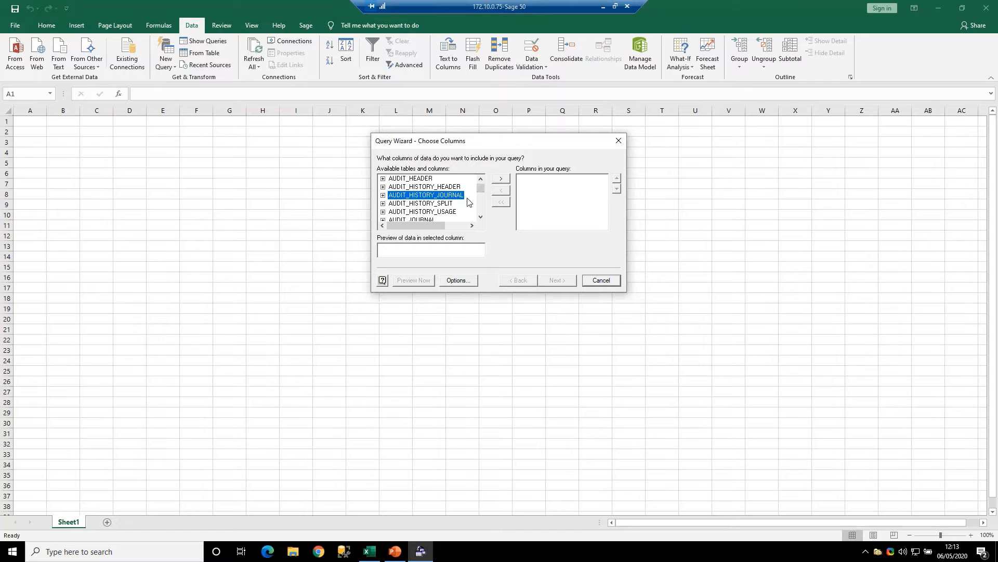
{"action": "left_click", "coordinate": [406, 179]}
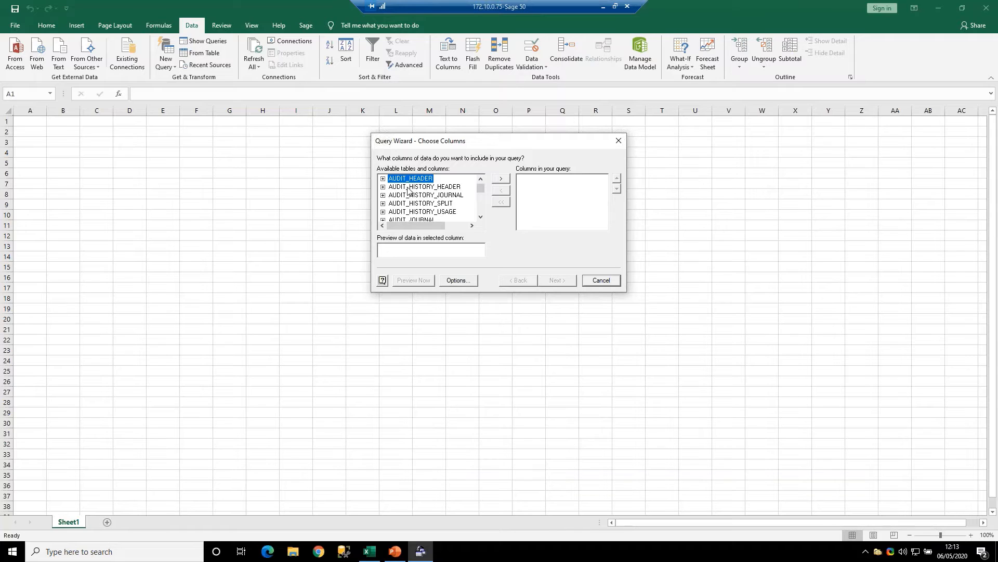
{"action": "left_click", "coordinate": [481, 217]}
{"action": "left_click", "coordinate": [480, 218]}
{"action": "left_click", "coordinate": [480, 218]}
{"action": "left_click", "coordinate": [481, 217]}
{"action": "left_click", "coordinate": [481, 217]}
{"action": "left_click", "coordinate": [480, 217]}
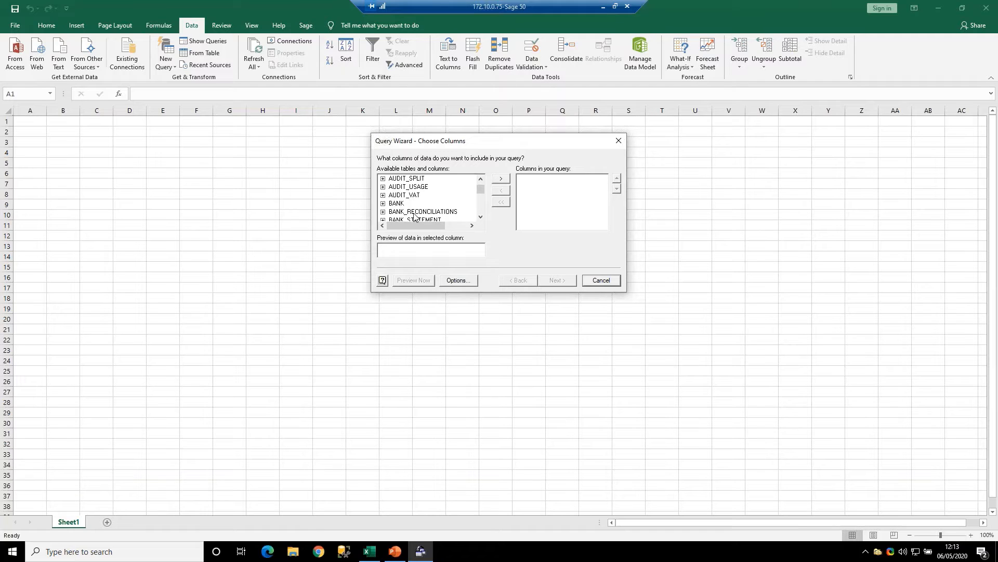
- Browse the available tables from the bank and calendar ones through chart list, CIS and contact history to control data
{"action": "left_click", "coordinate": [481, 218]}
{"action": "left_click", "coordinate": [481, 218]}
{"action": "left_click", "coordinate": [481, 217]}
{"action": "left_click", "coordinate": [480, 217]}
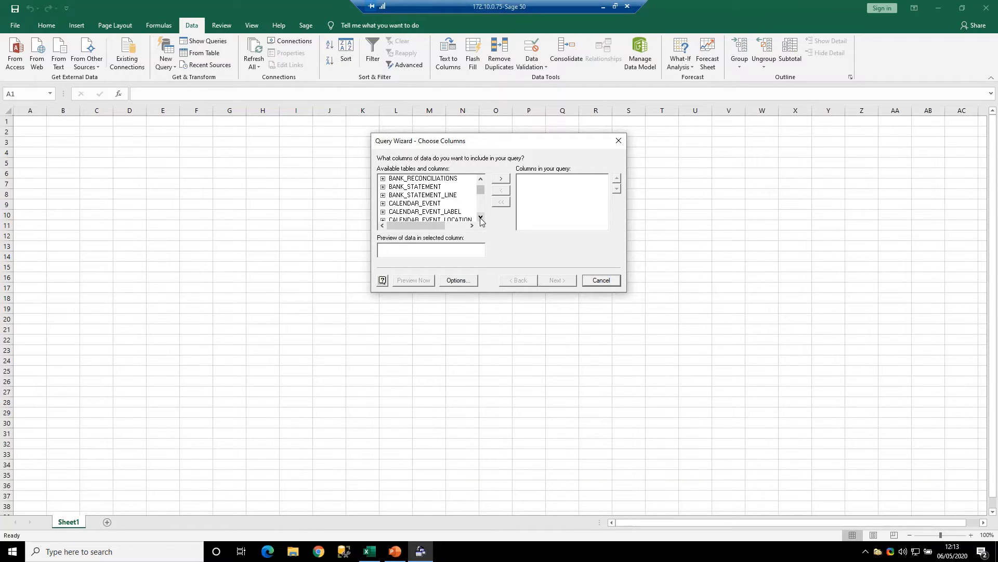
{"action": "left_click", "coordinate": [480, 217]}
{"action": "left_click", "coordinate": [480, 217]}
{"action": "left_click", "coordinate": [480, 218]}
{"action": "left_click", "coordinate": [481, 217]}
{"action": "left_click", "coordinate": [481, 218]}
{"action": "left_click", "coordinate": [480, 217]}
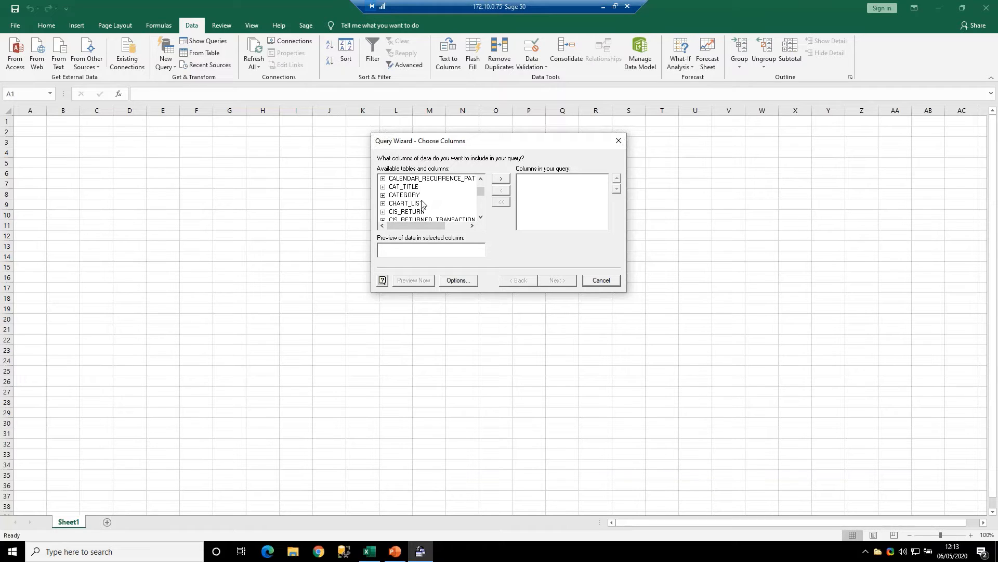
{"action": "left_click", "coordinate": [481, 218]}
{"action": "left_click", "coordinate": [480, 218]}
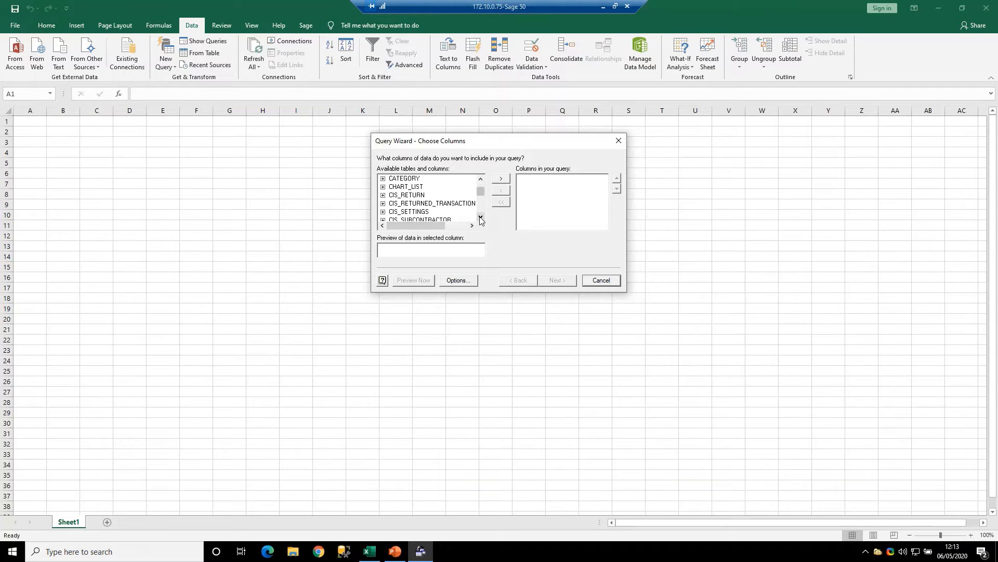
{"action": "left_click", "coordinate": [480, 218]}
{"action": "left_click", "coordinate": [480, 217]}
{"action": "left_click", "coordinate": [480, 218]}
{"action": "left_click", "coordinate": [480, 218]}
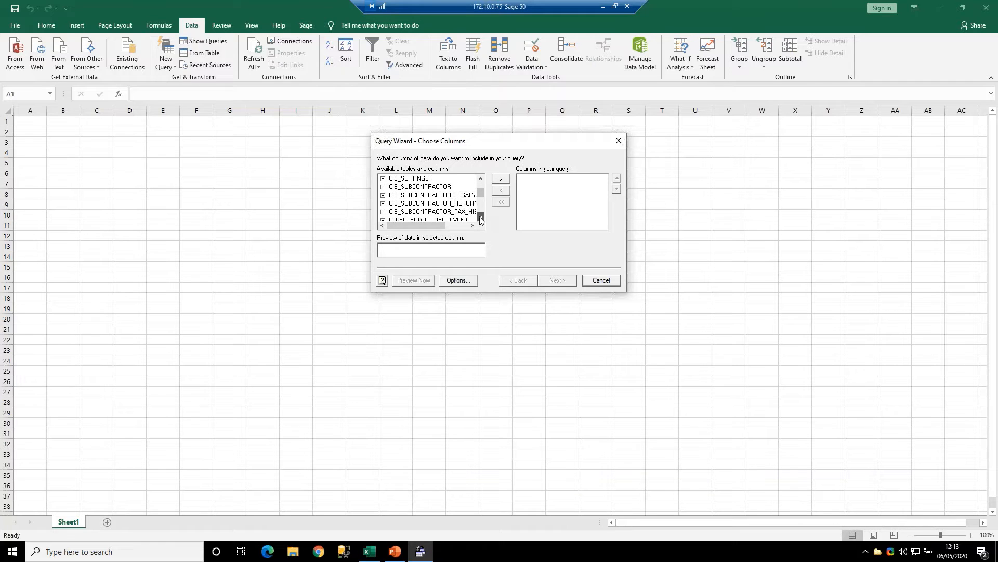
{"action": "left_click", "coordinate": [480, 217]}
{"action": "left_click", "coordinate": [480, 218]}
{"action": "left_click", "coordinate": [480, 217]}
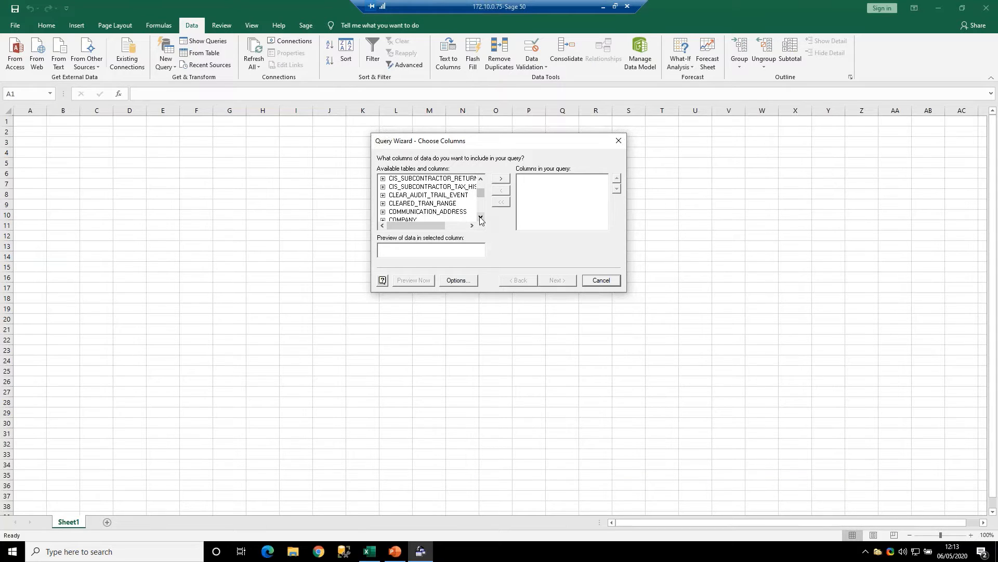
{"action": "left_click", "coordinate": [481, 218]}
{"action": "left_click", "coordinate": [481, 217]}
{"action": "left_click", "coordinate": [480, 218]}
{"action": "left_click", "coordinate": [480, 217]}
{"action": "left_click", "coordinate": [480, 217]}
{"action": "left_click", "coordinate": [480, 217]}
{"action": "left_click", "coordinate": [480, 217]}
{"action": "left_click", "coordinate": [481, 217]}
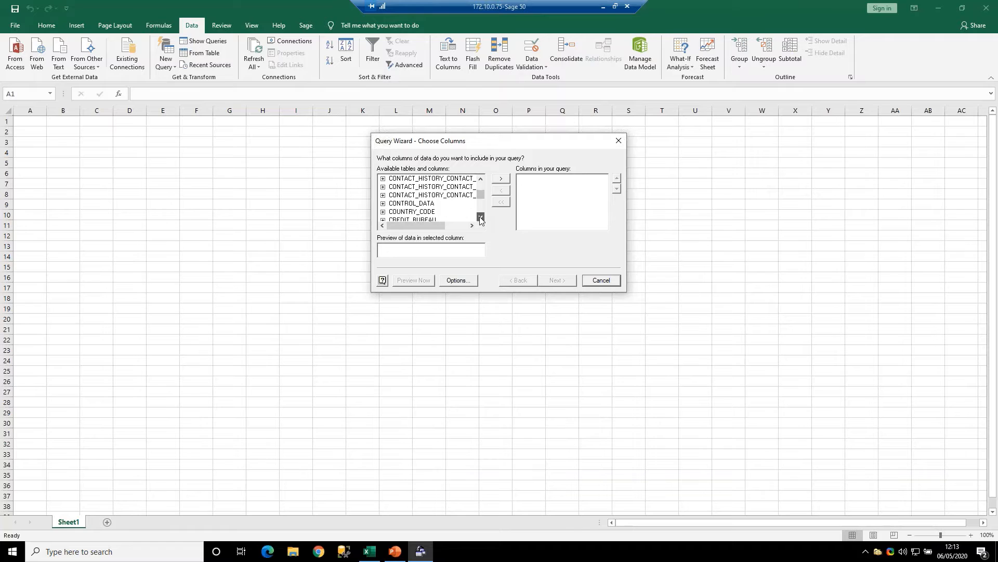
{"action": "left_click", "coordinate": [480, 217]}
{"action": "left_click", "coordinate": [480, 217]}
{"action": "left_click", "coordinate": [481, 217]}
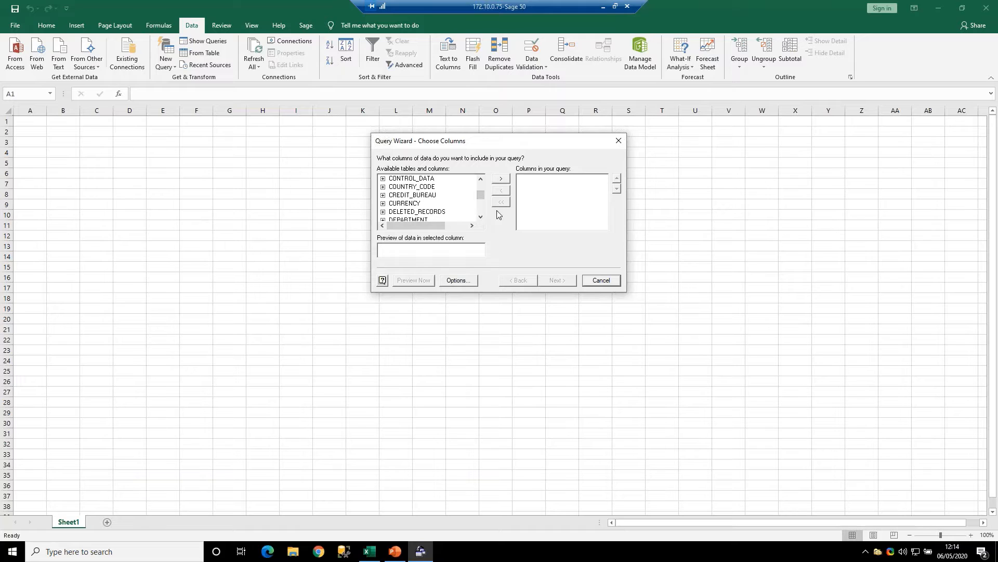
- Review the available tables from DEPARTMENT through the fixed asset and fund tables to INVOICE and INVOICE_ITEM
{"action": "left_click", "coordinate": [480, 218]}
{"action": "left_click", "coordinate": [480, 218]}
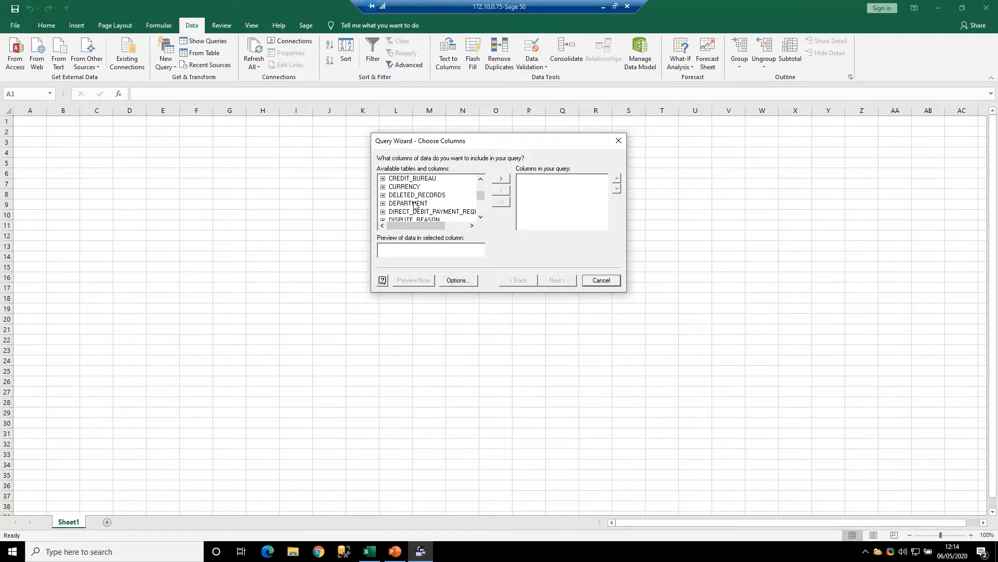
{"action": "left_click", "coordinate": [414, 204]}
{"action": "left_click", "coordinate": [481, 217]}
{"action": "left_click", "coordinate": [481, 218]}
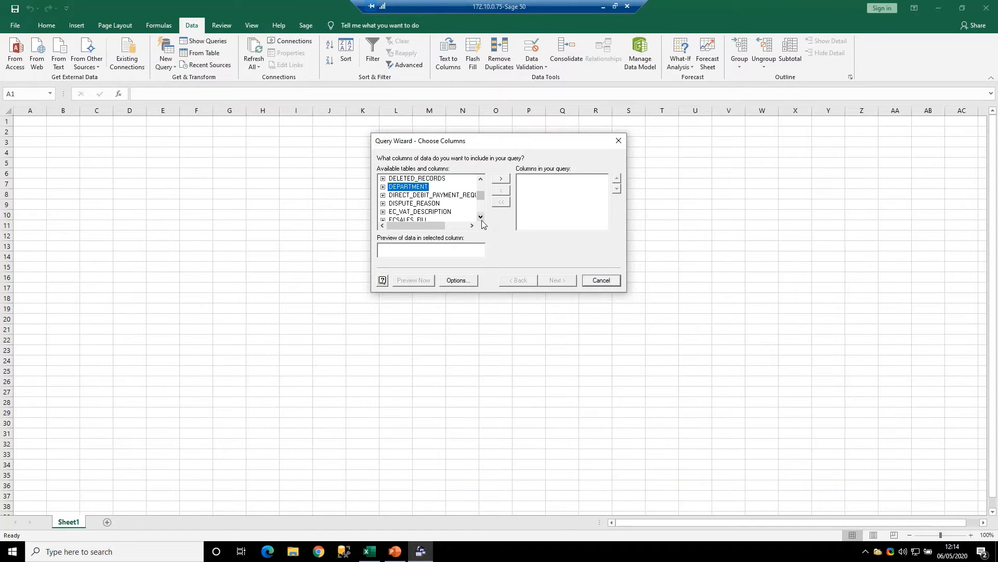
{"action": "left_click", "coordinate": [481, 217]}
{"action": "left_click", "coordinate": [481, 218]}
{"action": "left_click", "coordinate": [481, 218]}
{"action": "left_click", "coordinate": [481, 218]}
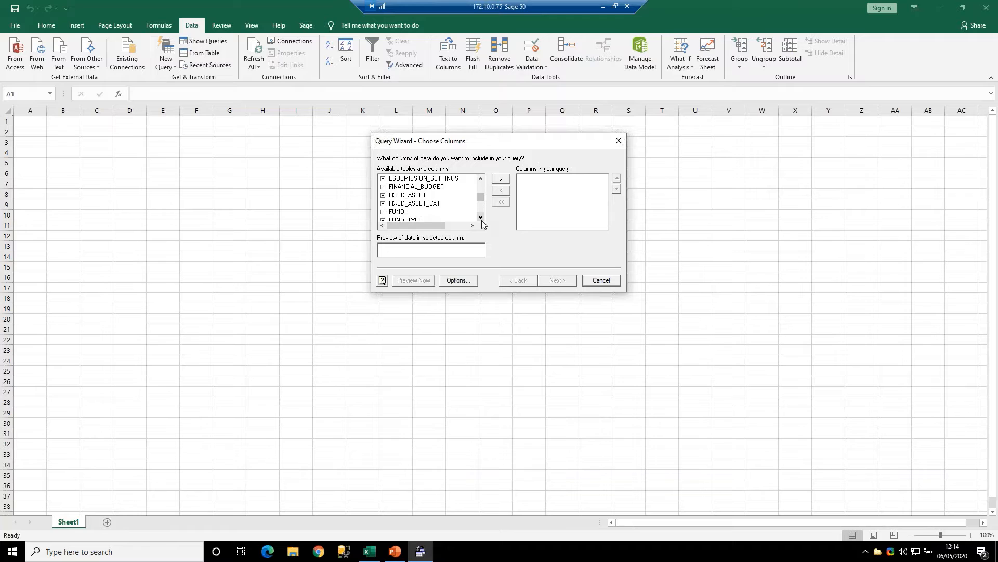
{"action": "left_click", "coordinate": [481, 217]}
{"action": "left_click", "coordinate": [481, 218]}
{"action": "left_click", "coordinate": [481, 217]}
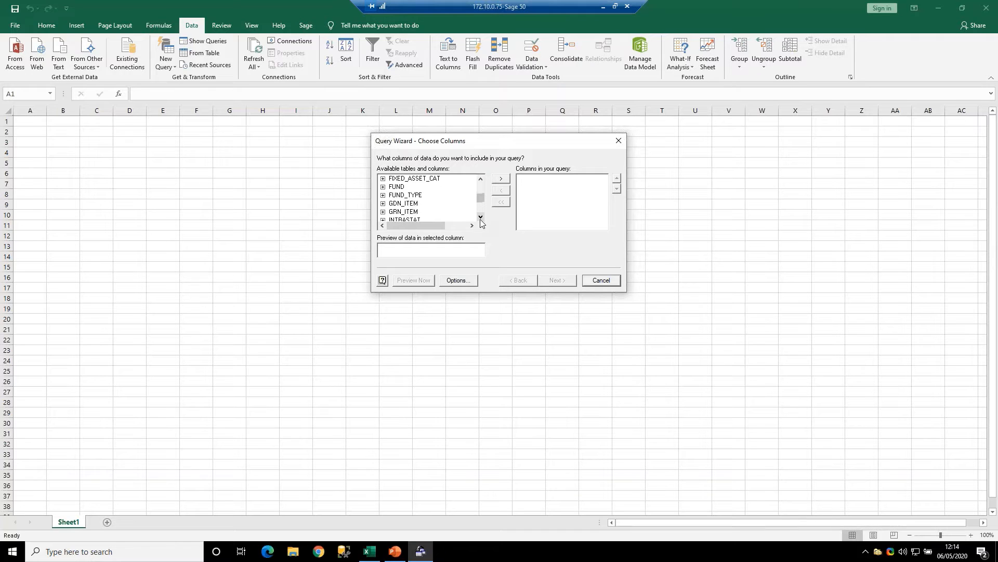
{"action": "left_click", "coordinate": [480, 218]}
{"action": "left_click", "coordinate": [481, 218]}
{"action": "left_click", "coordinate": [481, 218]}
{"action": "left_click", "coordinate": [480, 217]}
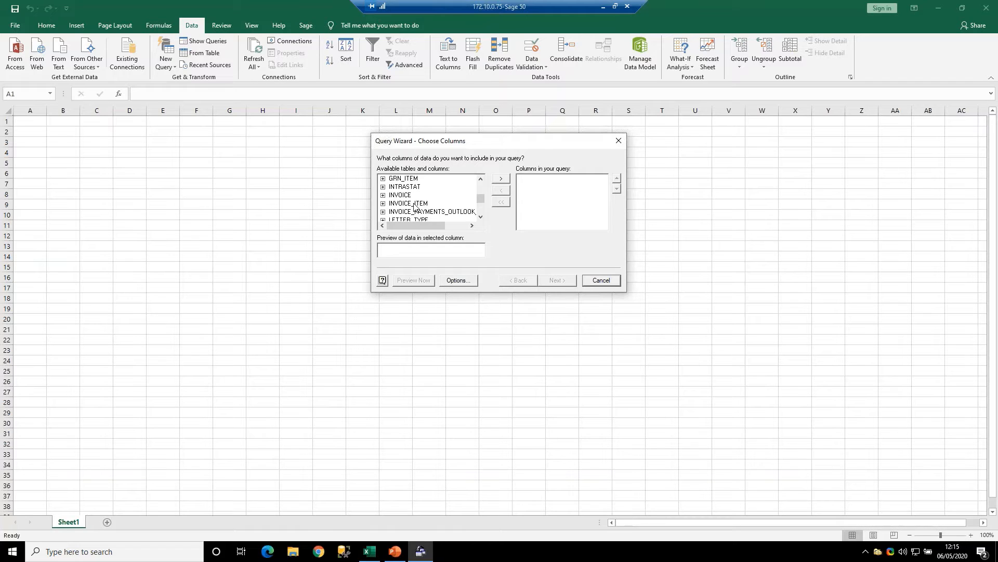
{"action": "left_click", "coordinate": [481, 217]}
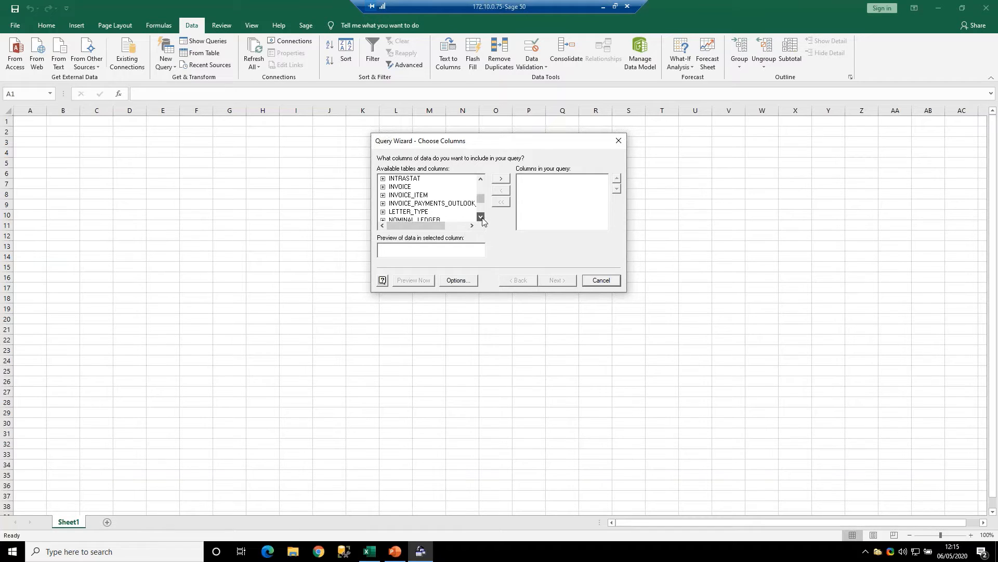
- Expand the INVOICE_ITEM table and examine its columns from INVOICE_NUMBER through STOCK_CODE and QUANTITY to FOREIGN_UNIT_PRICE
{"action": "left_click", "coordinate": [383, 195]}
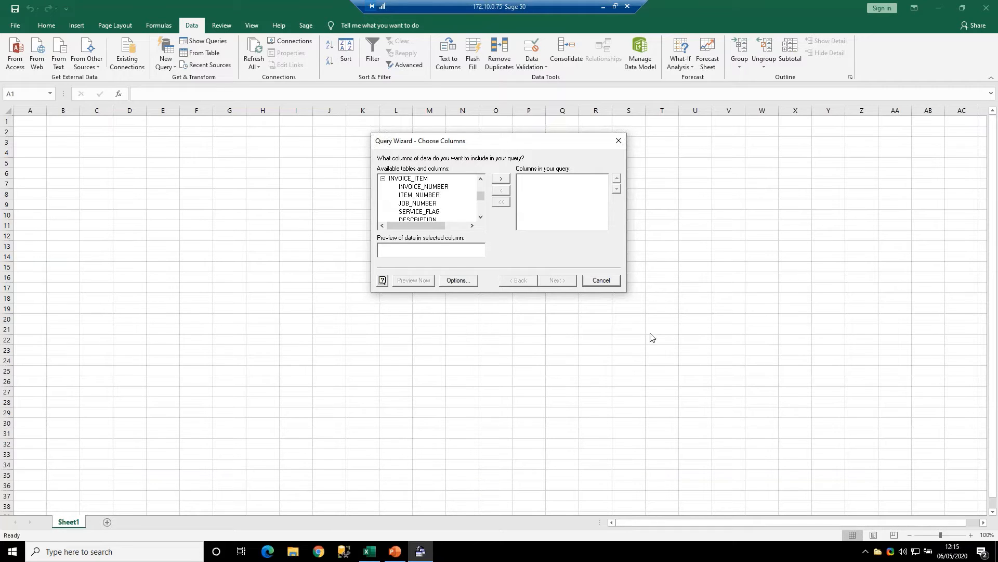
{"action": "left_click", "coordinate": [424, 187]}
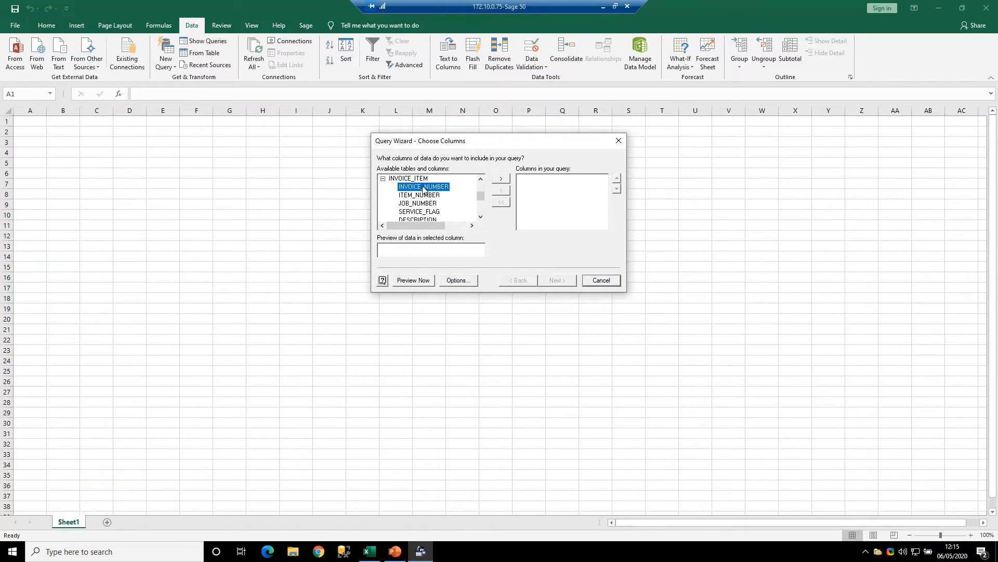
{"action": "left_click", "coordinate": [481, 216]}
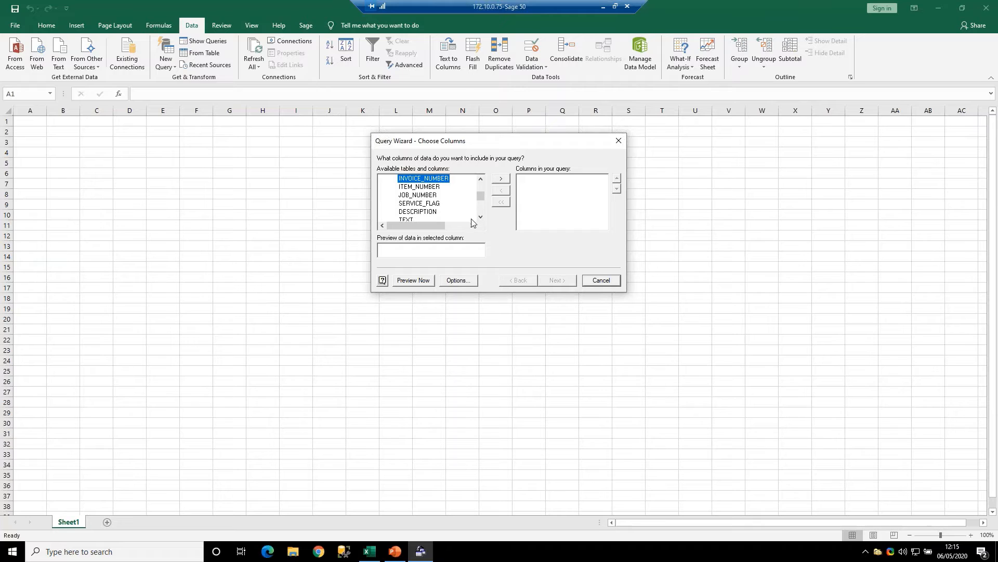
{"action": "left_click", "coordinate": [481, 218]}
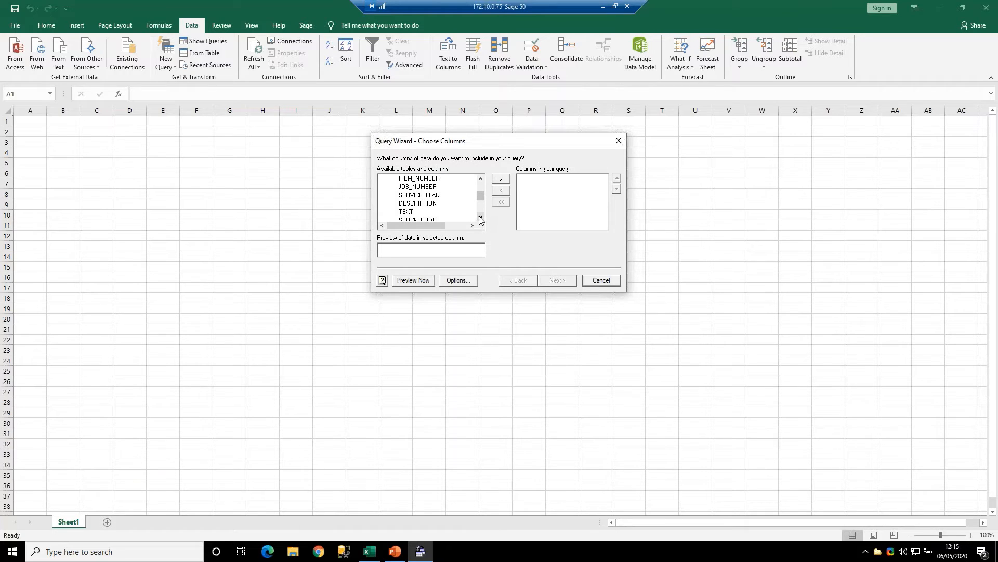
{"action": "left_click", "coordinate": [481, 217]}
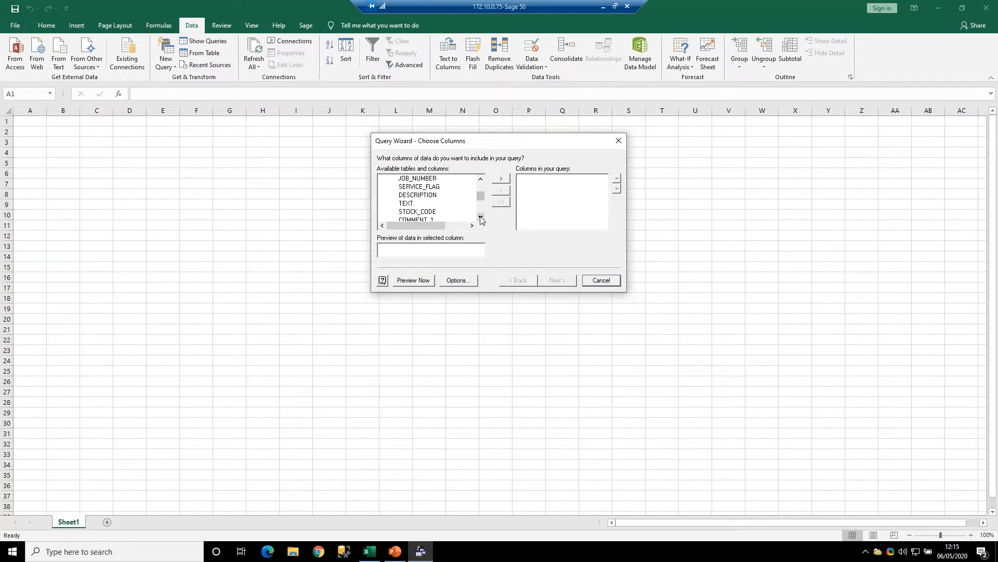
{"action": "left_click", "coordinate": [428, 212]}
{"action": "left_click", "coordinate": [481, 217]}
{"action": "left_click", "coordinate": [481, 217]}
{"action": "left_click", "coordinate": [481, 217]}
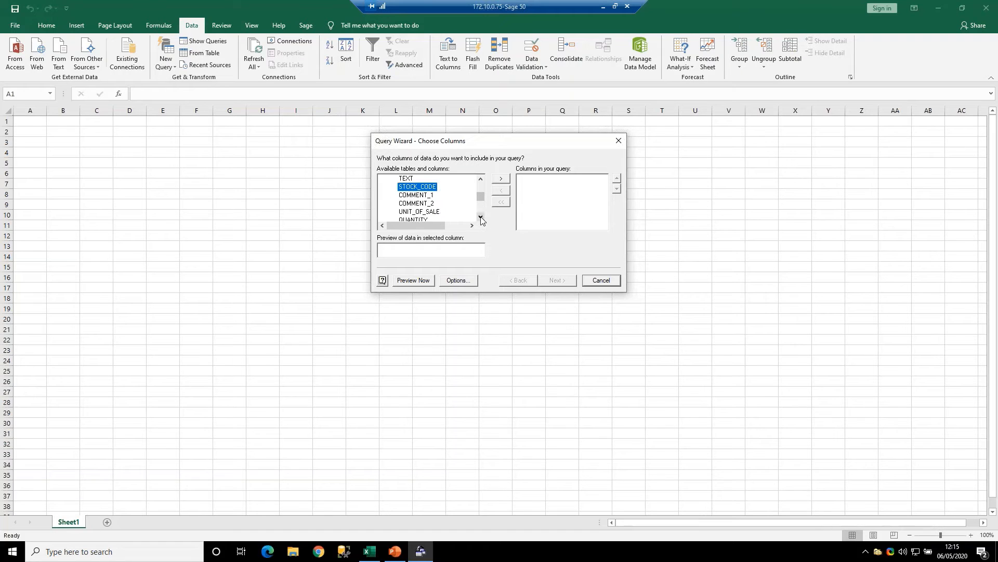
{"action": "left_click", "coordinate": [481, 218]}
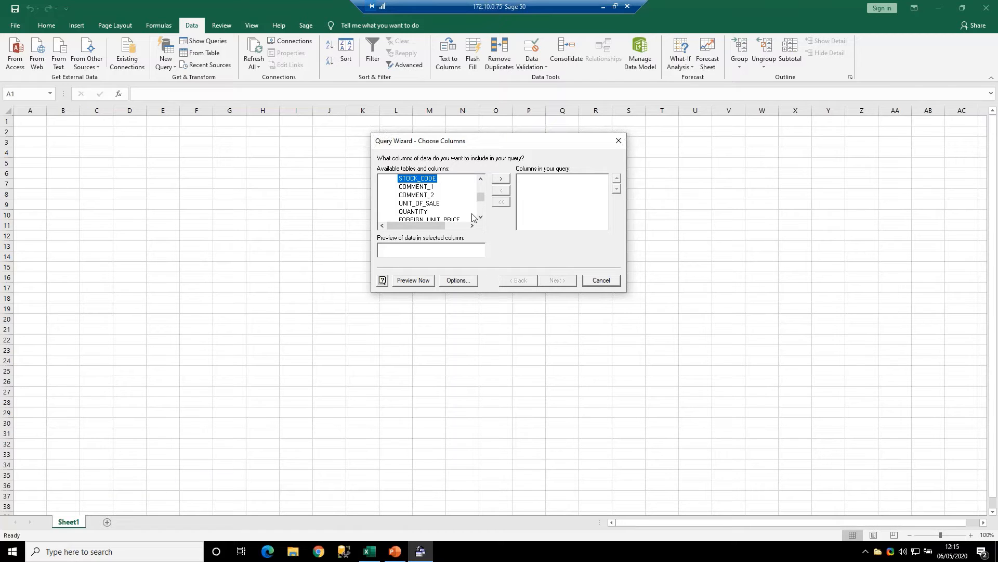
{"action": "left_click", "coordinate": [480, 217]}
{"action": "left_click", "coordinate": [480, 217]}
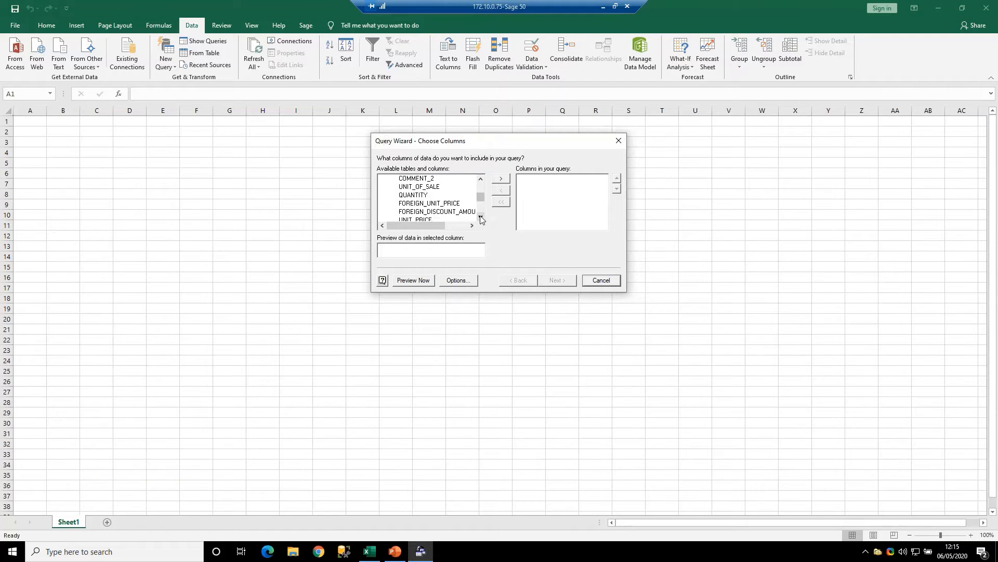
{"action": "left_click", "coordinate": [418, 196]}
{"action": "left_click", "coordinate": [454, 204]}
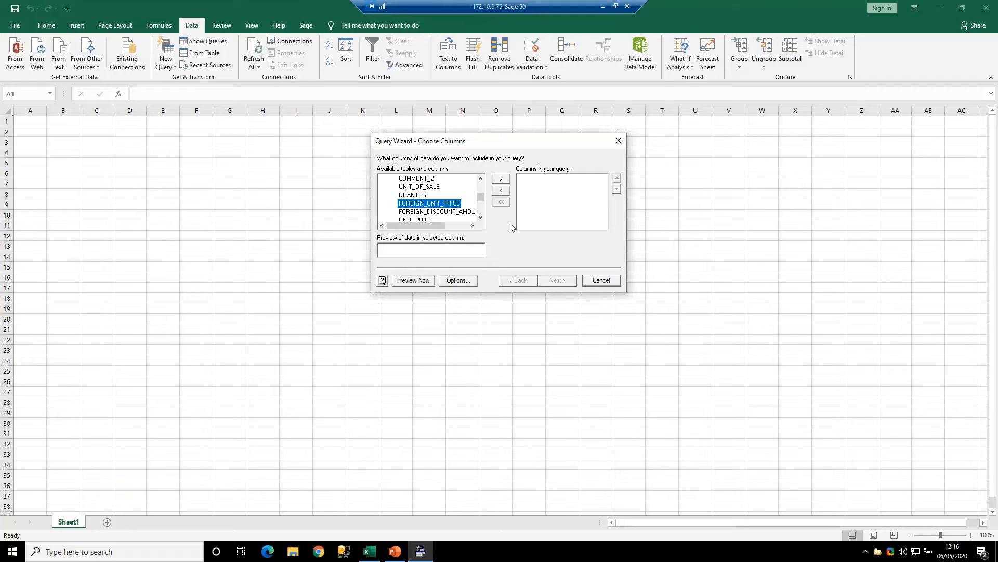
- Examine the INVOICE_ITEM columns for discounts, delivery date, nominal code, department and tax code, through to NET_AMOUNT and TAX_AMOUNT
{"action": "left_click", "coordinate": [480, 216]}
{"action": "left_click", "coordinate": [481, 217]}
{"action": "left_click", "coordinate": [481, 217]}
{"action": "left_click", "coordinate": [480, 217]}
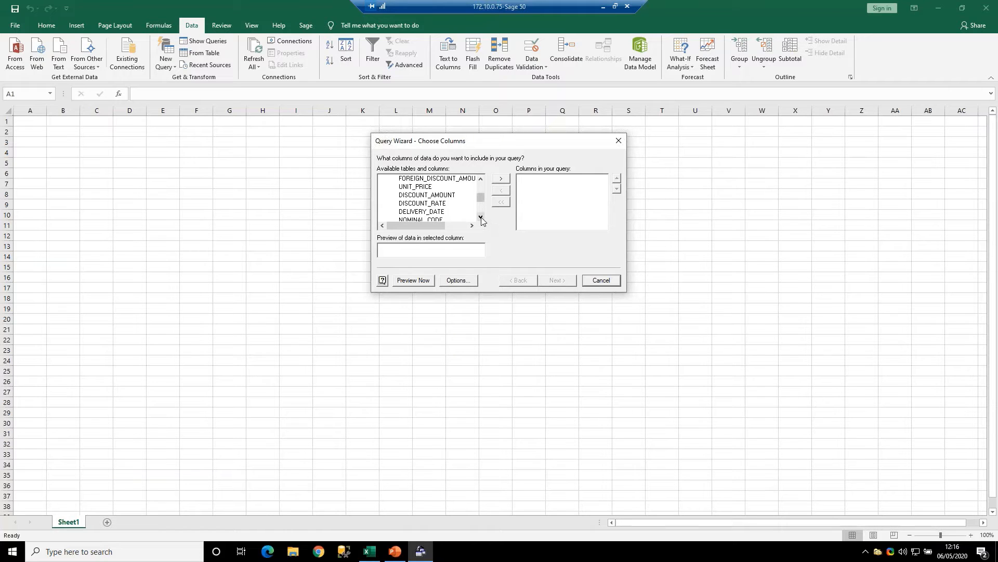
{"action": "left_click", "coordinate": [481, 218]}
{"action": "left_click", "coordinate": [480, 218]}
{"action": "left_click", "coordinate": [480, 217]}
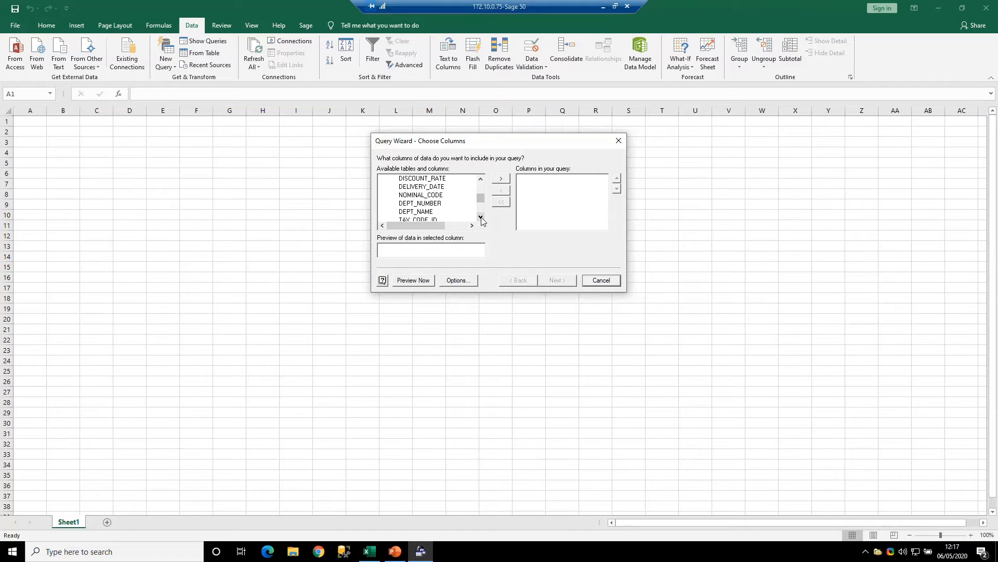
{"action": "left_click", "coordinate": [480, 217]}
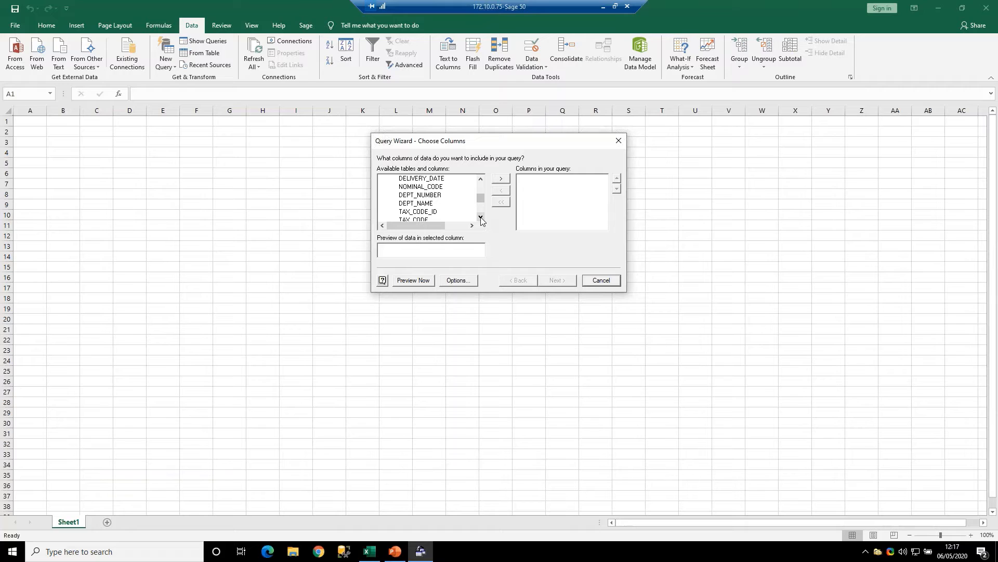
{"action": "left_click", "coordinate": [480, 217]}
{"action": "left_click", "coordinate": [481, 217]}
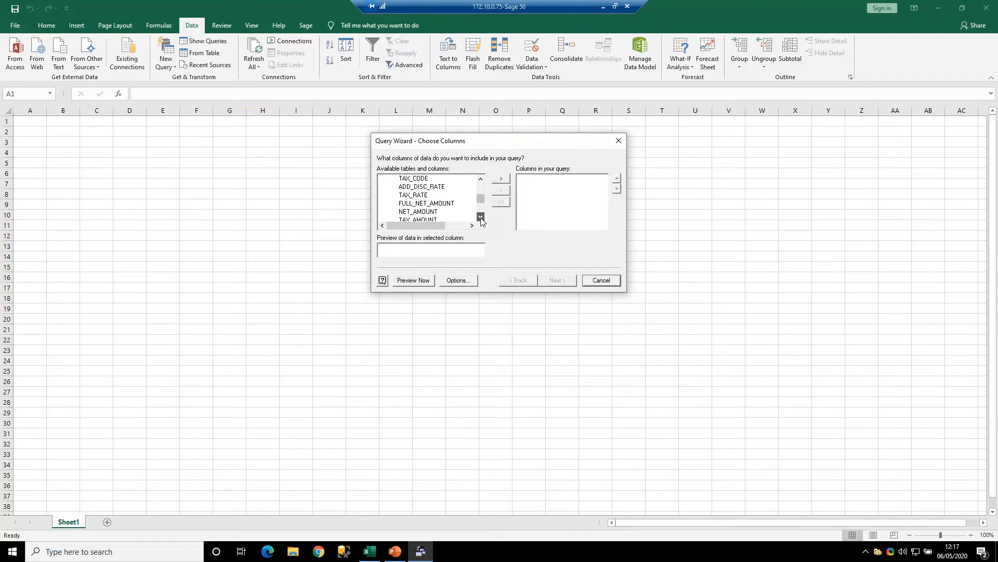
{"action": "left_click", "coordinate": [481, 218]}
{"action": "left_click", "coordinate": [433, 187]}
{"action": "left_click", "coordinate": [436, 195]}
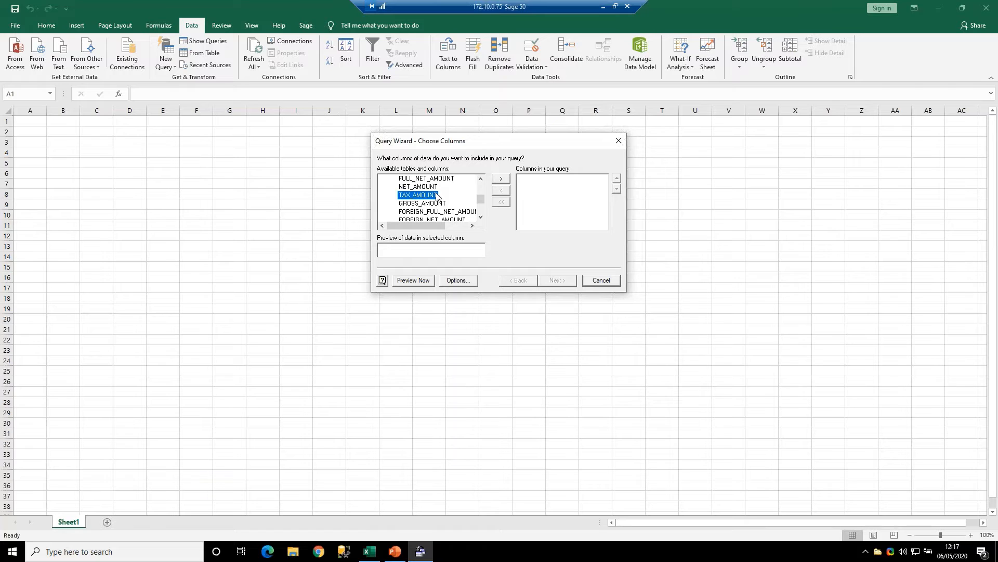
- Look through the remaining INVOICE_ITEM columns and on to the NOMINAL_LEDGER and payment tables
{"action": "left_click", "coordinate": [481, 217]}
{"action": "left_click", "coordinate": [480, 217]}
{"action": "left_click", "coordinate": [481, 216]}
{"action": "left_click", "coordinate": [480, 216]}
{"action": "left_click", "coordinate": [480, 217]}
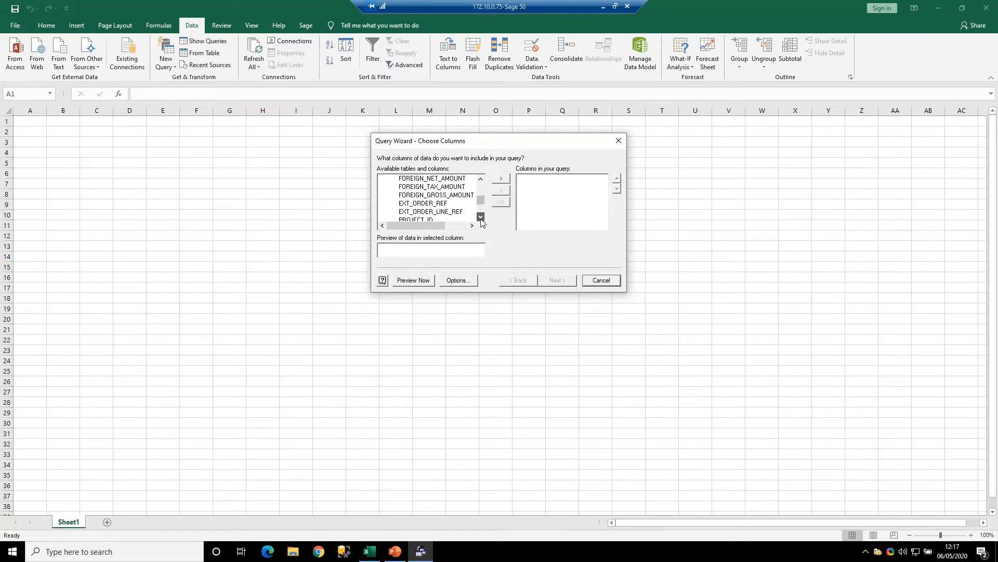
{"action": "left_click", "coordinate": [480, 216]}
{"action": "left_click", "coordinate": [480, 216]}
{"action": "left_click", "coordinate": [480, 216]}
{"action": "left_click", "coordinate": [481, 216]}
{"action": "left_click", "coordinate": [480, 217]}
{"action": "left_click", "coordinate": [481, 216]}
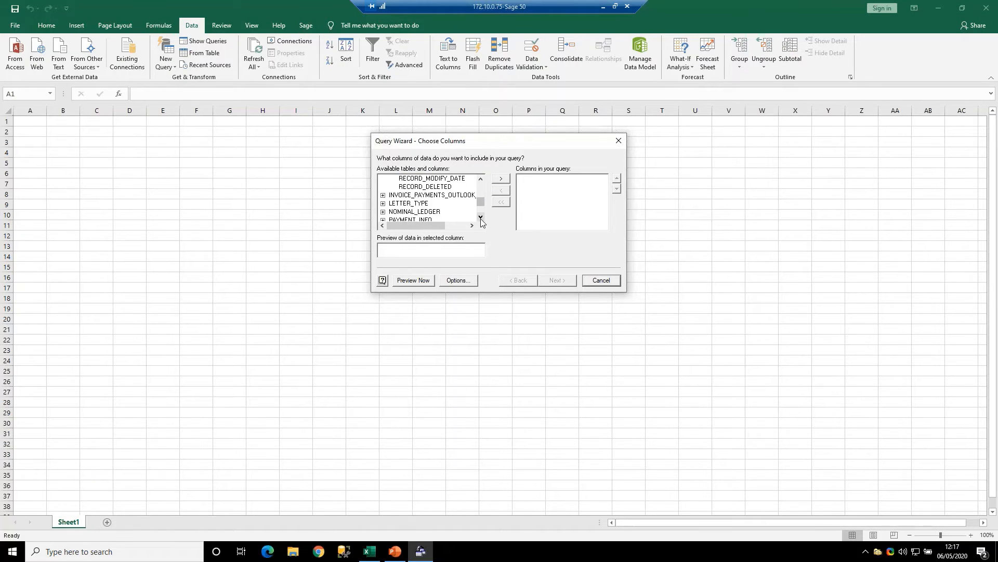
{"action": "left_click", "coordinate": [481, 217]}
{"action": "left_click", "coordinate": [481, 216]}
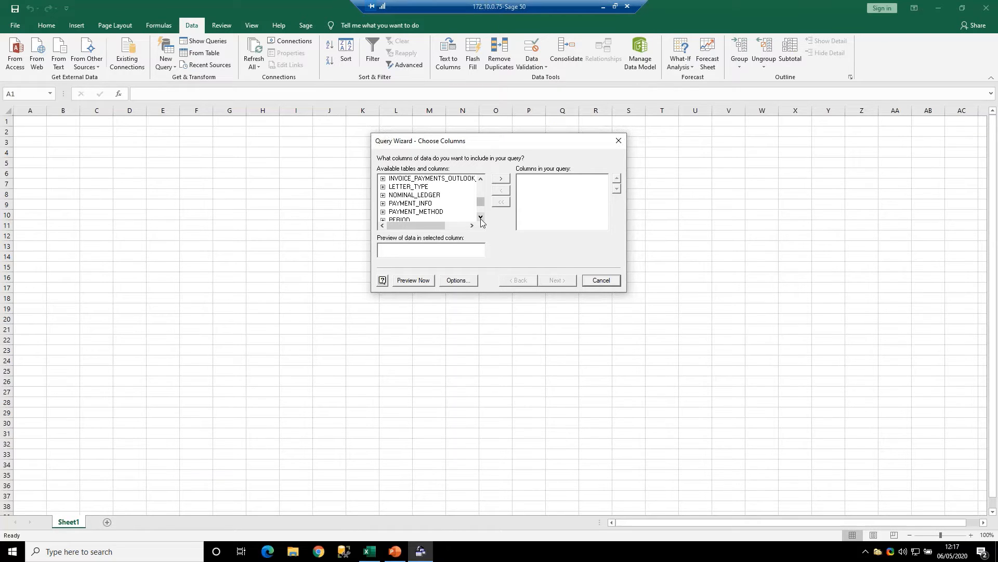
- Review the available tables from PERIOD through the price and project tables and select PURCHASE_LEDGER
{"action": "left_click", "coordinate": [480, 216]}
{"action": "left_click", "coordinate": [480, 217]}
{"action": "left_click", "coordinate": [481, 217]}
{"action": "left_click", "coordinate": [480, 216]}
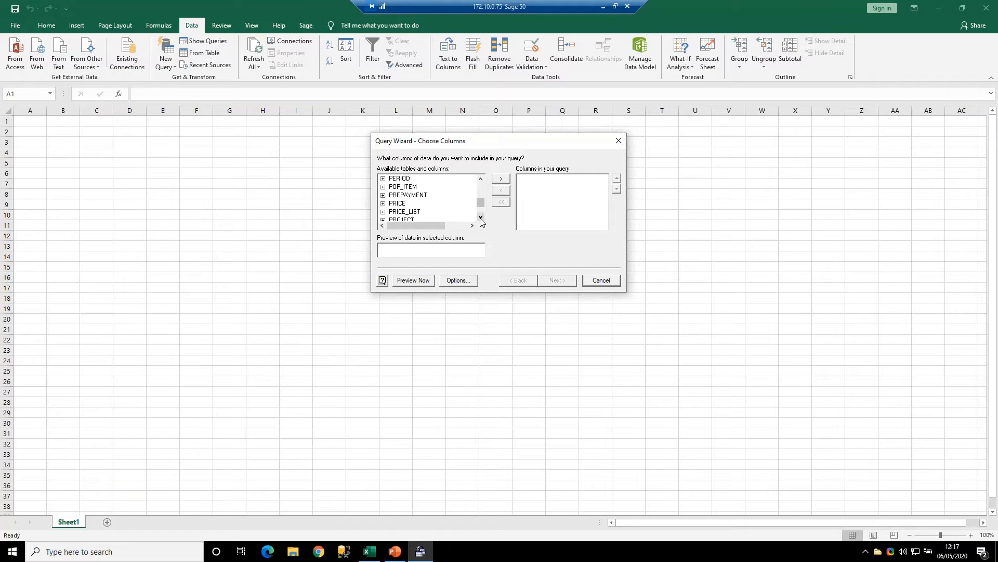
{"action": "left_click", "coordinate": [480, 216]}
{"action": "left_click", "coordinate": [481, 216]}
{"action": "left_click", "coordinate": [481, 217]}
{"action": "left_click", "coordinate": [480, 217]}
{"action": "left_click", "coordinate": [481, 217]}
{"action": "left_click", "coordinate": [480, 216]}
{"action": "left_click", "coordinate": [480, 216]}
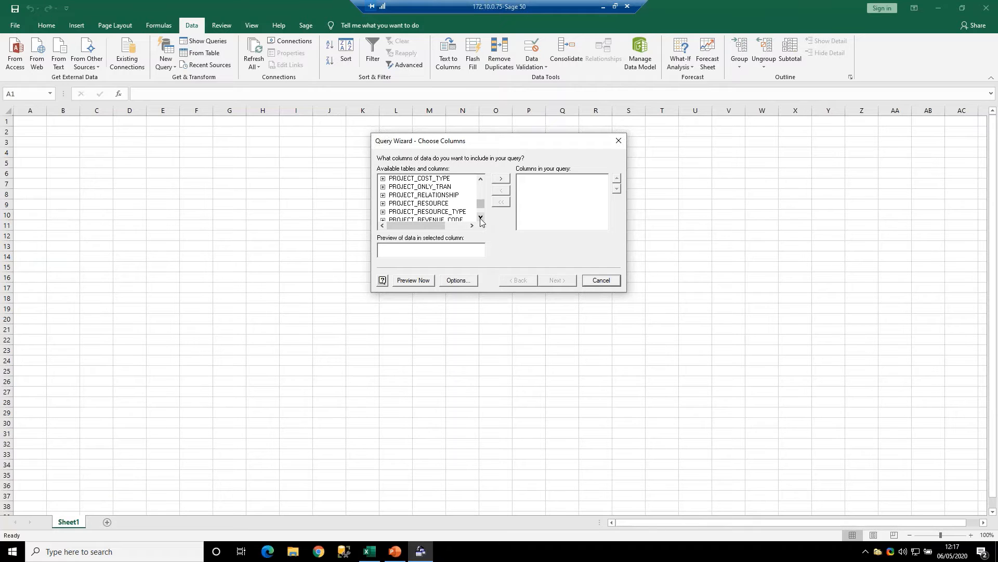
{"action": "left_click", "coordinate": [481, 217]}
{"action": "left_click", "coordinate": [480, 216]}
{"action": "left_click", "coordinate": [481, 216]}
{"action": "left_click", "coordinate": [480, 216]}
{"action": "left_click", "coordinate": [481, 216]}
{"action": "left_click", "coordinate": [481, 217]}
{"action": "left_click", "coordinate": [481, 216]}
{"action": "left_click", "coordinate": [481, 216]}
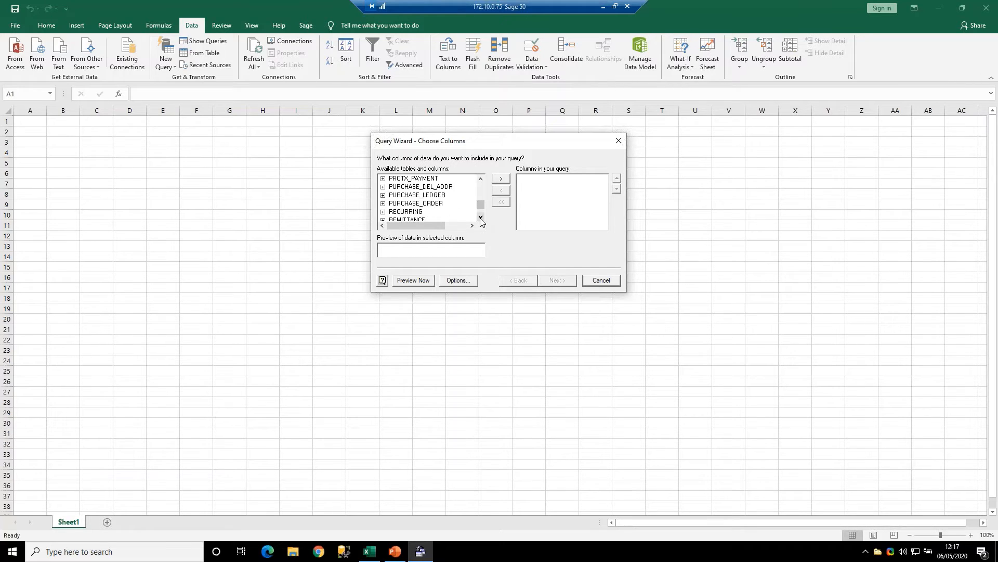
{"action": "left_click", "coordinate": [440, 198]}
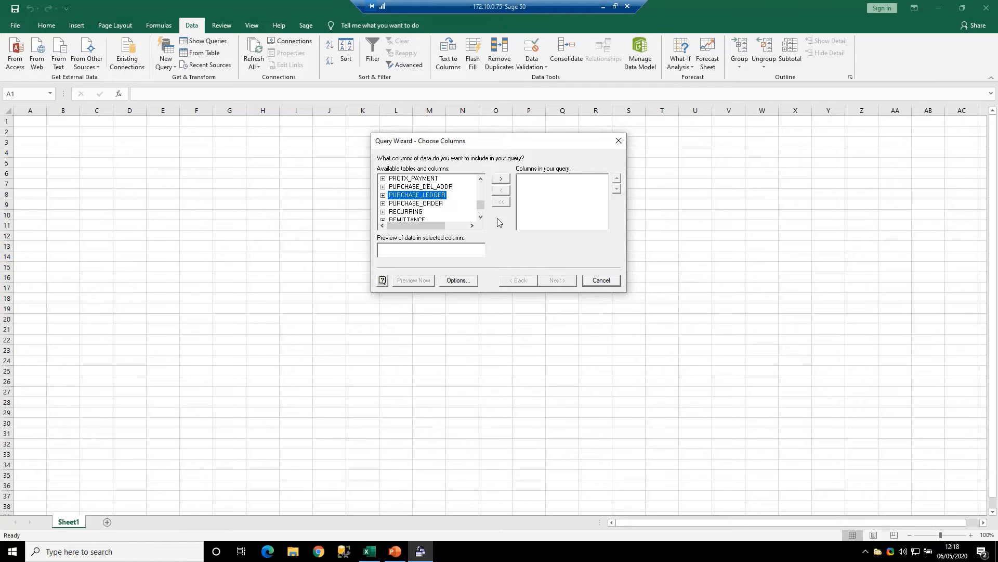
- Look through the tables from REMITTANCE to SALES_ORDER and select SALES_LEDGER
{"action": "left_click", "coordinate": [482, 217]}
{"action": "left_click", "coordinate": [482, 216]}
{"action": "left_click", "coordinate": [482, 216]}
{"action": "left_click", "coordinate": [482, 216]}
{"action": "left_click", "coordinate": [482, 216]}
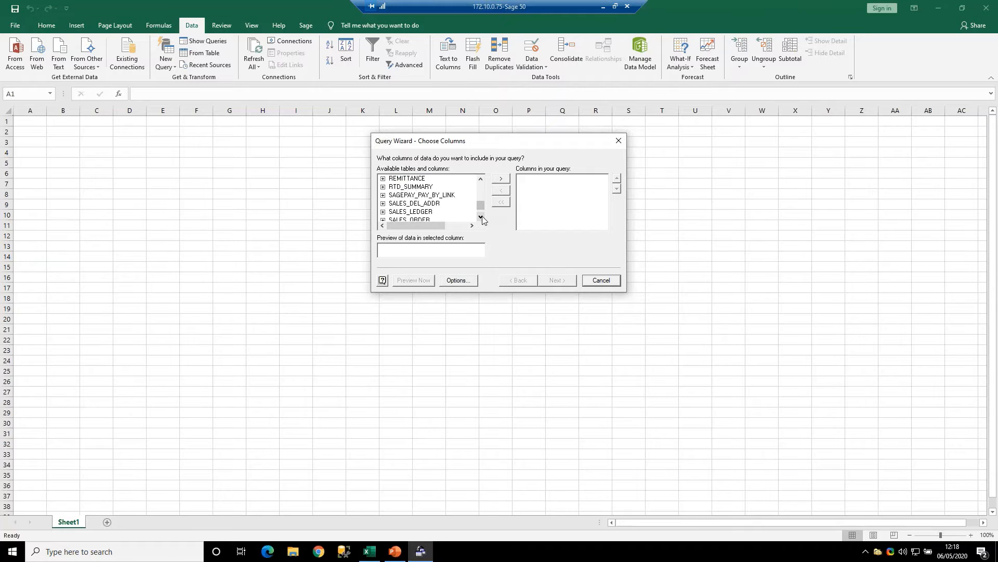
{"action": "left_click", "coordinate": [483, 216]}
{"action": "left_click", "coordinate": [410, 205]}
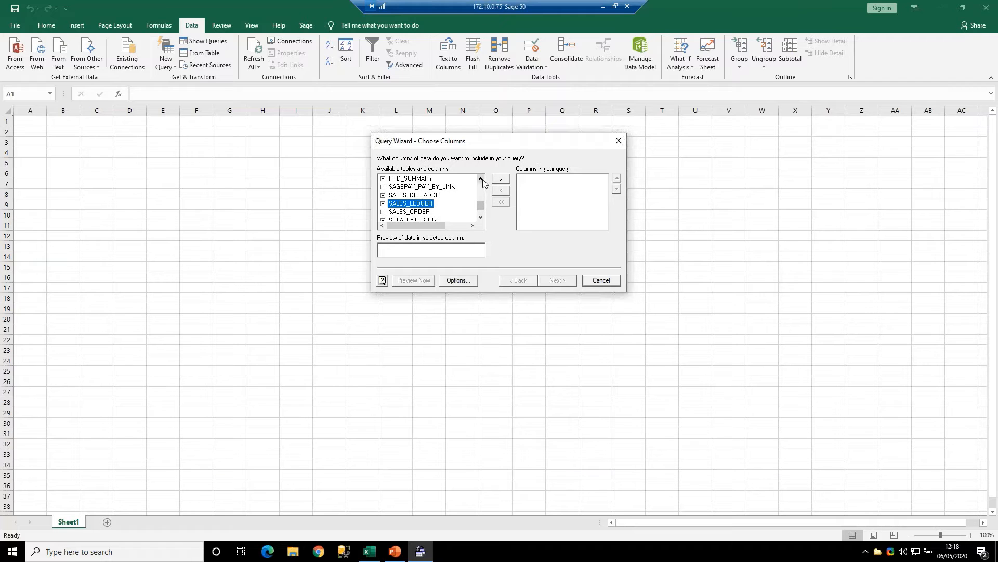
- Return to the INVOICE_ITEM table and add all of its columns to the query
{"action": "scroll", "coordinate": [481, 194], "scroll_direction": "up", "scroll_amount": 3}
{"action": "scroll", "coordinate": [482, 190], "scroll_direction": "up", "scroll_amount": 5}
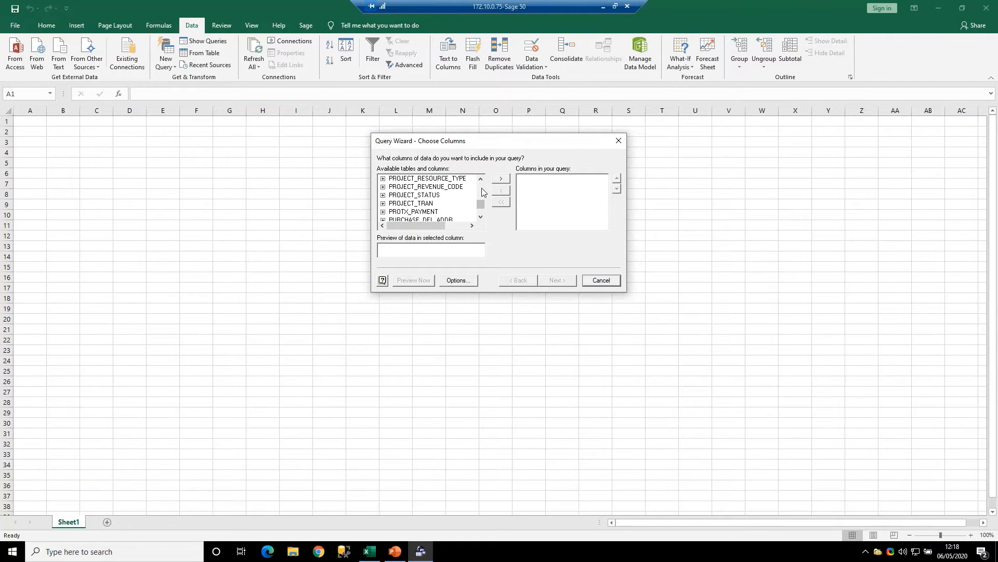
{"action": "scroll", "coordinate": [482, 187], "scroll_direction": "up", "scroll_amount": 1}
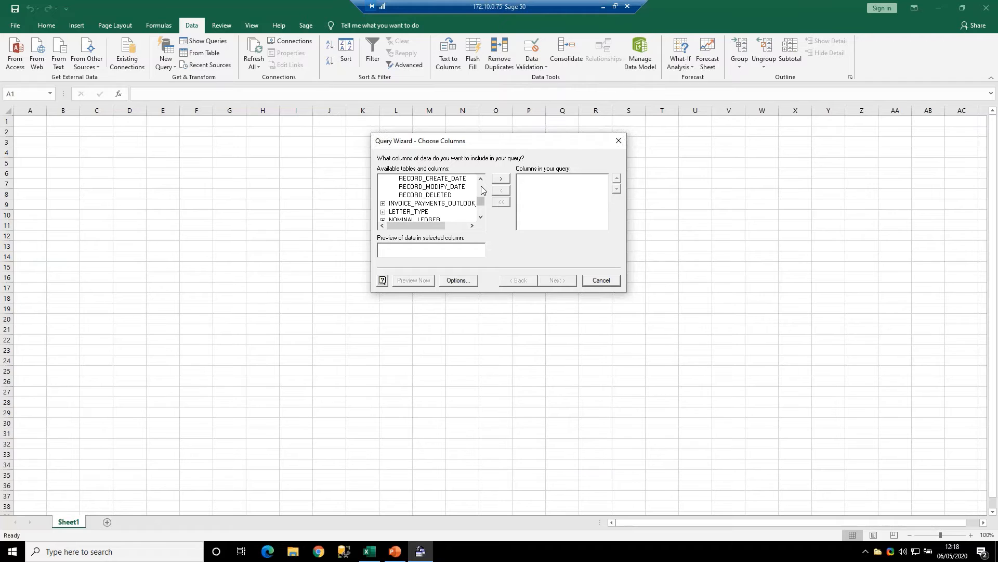
{"action": "scroll", "coordinate": [482, 191], "scroll_direction": "up", "scroll_amount": 8}
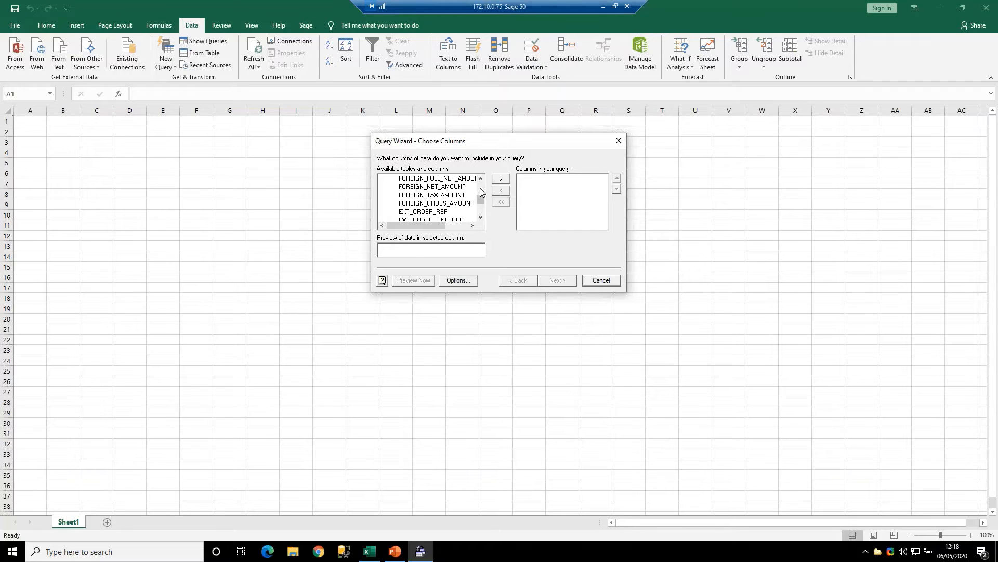
{"action": "scroll", "coordinate": [480, 182], "scroll_direction": "up", "scroll_amount": 10}
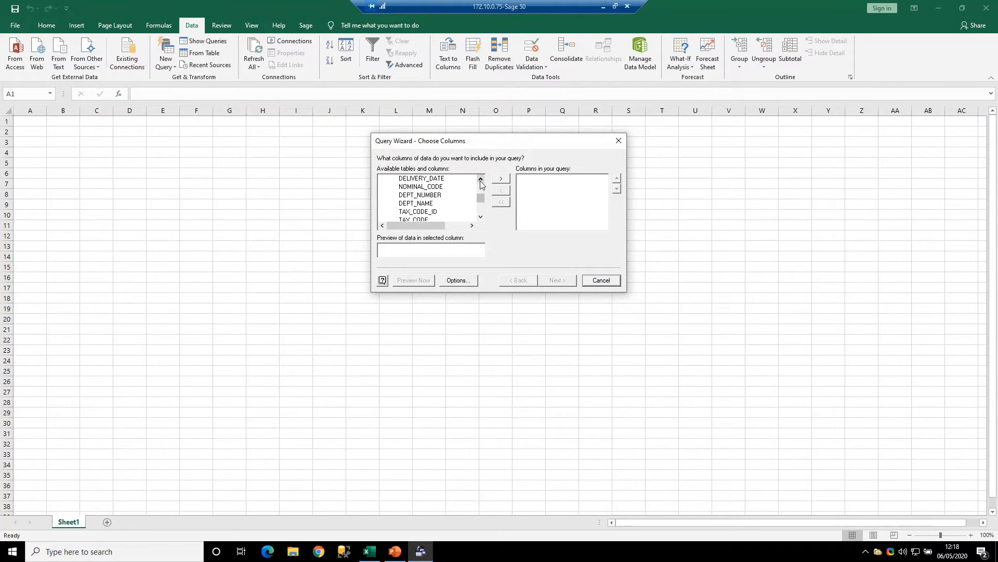
{"action": "left_click", "coordinate": [480, 179]}
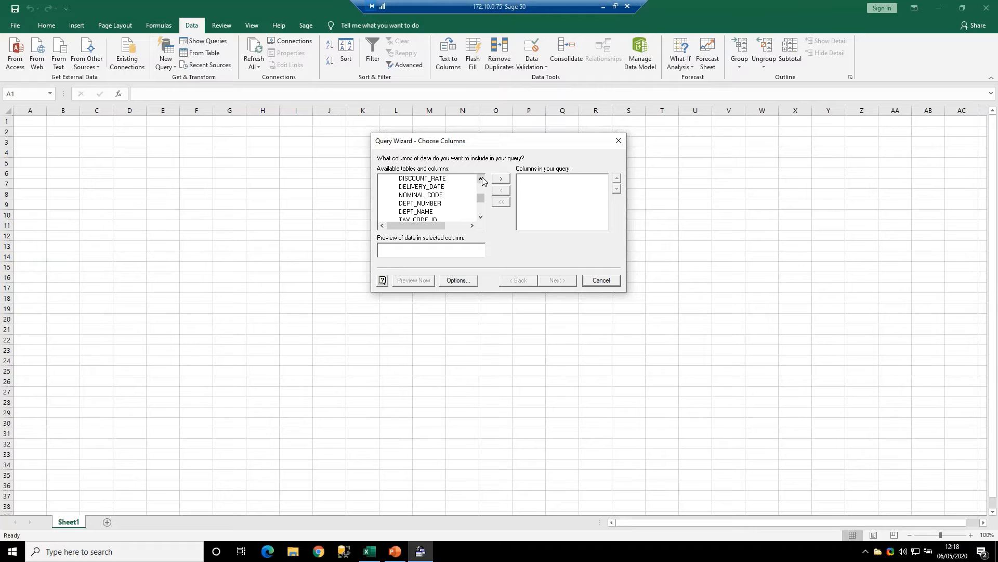
{"action": "left_click", "coordinate": [480, 178]}
{"action": "left_click", "coordinate": [481, 179]}
{"action": "left_click", "coordinate": [481, 179]}
{"action": "left_click", "coordinate": [481, 179]}
{"action": "left_click", "coordinate": [480, 179]}
{"action": "left_click", "coordinate": [480, 179]}
{"action": "left_click", "coordinate": [480, 179]}
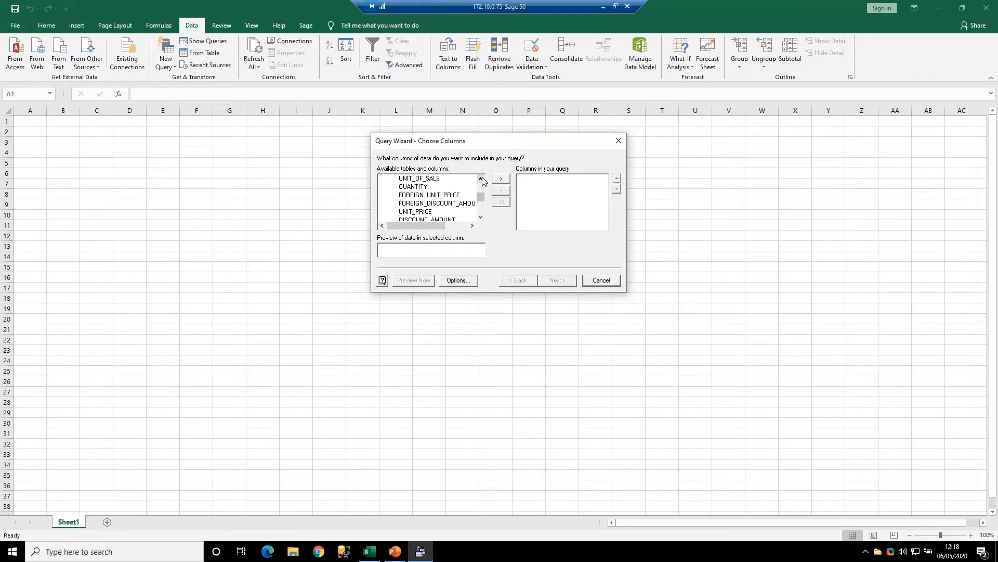
{"action": "left_click", "coordinate": [480, 178]}
{"action": "left_click", "coordinate": [480, 179]}
{"action": "left_click", "coordinate": [480, 179]}
{"action": "left_click", "coordinate": [480, 179]}
{"action": "left_click", "coordinate": [480, 178]}
{"action": "left_click", "coordinate": [481, 178]}
{"action": "left_click", "coordinate": [480, 179]}
{"action": "left_click", "coordinate": [481, 179]}
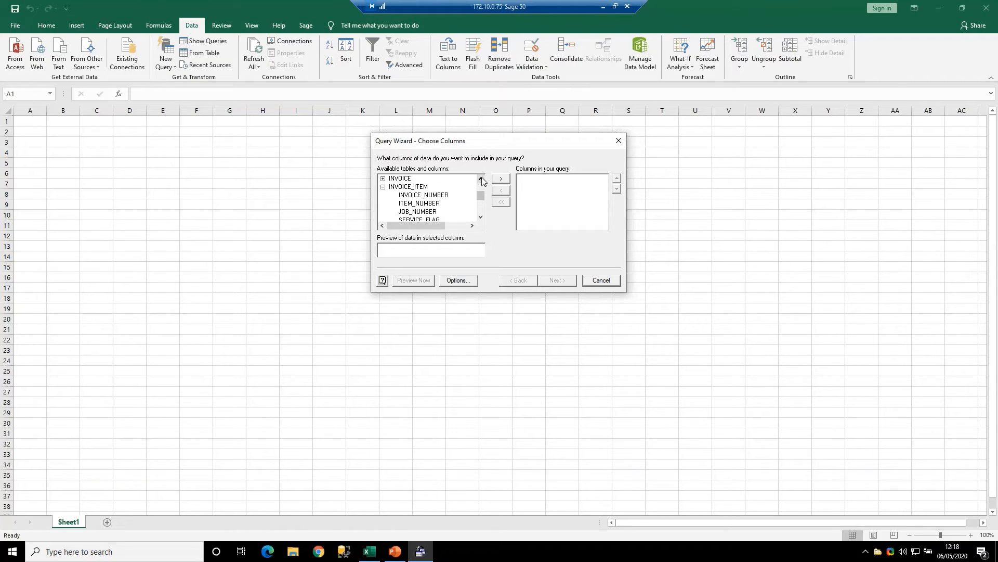
{"action": "left_click", "coordinate": [416, 189]}
{"action": "left_click", "coordinate": [501, 178]}
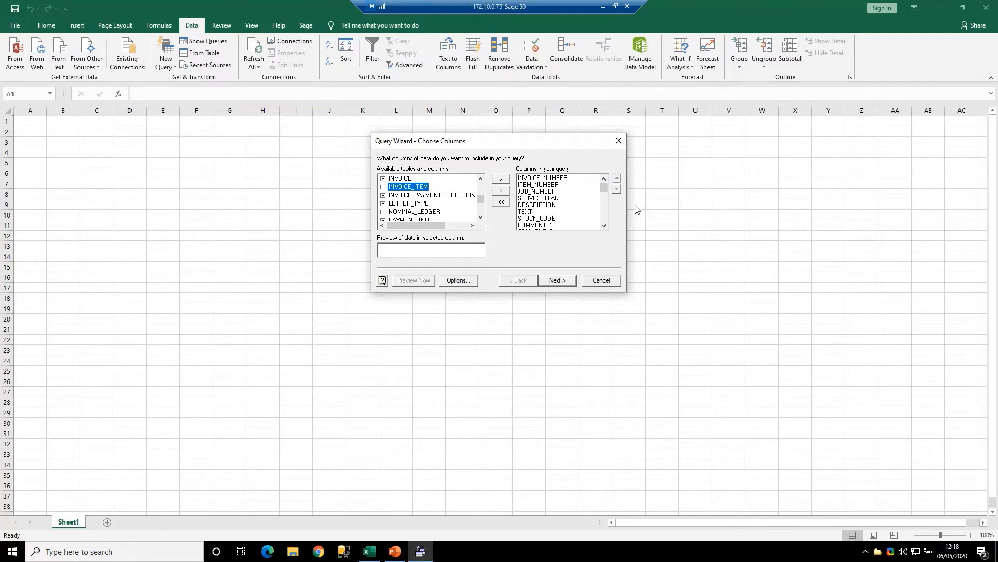
- Remove the COMMENT_2 column from the columns in the query
{"action": "left_click", "coordinate": [548, 204]}
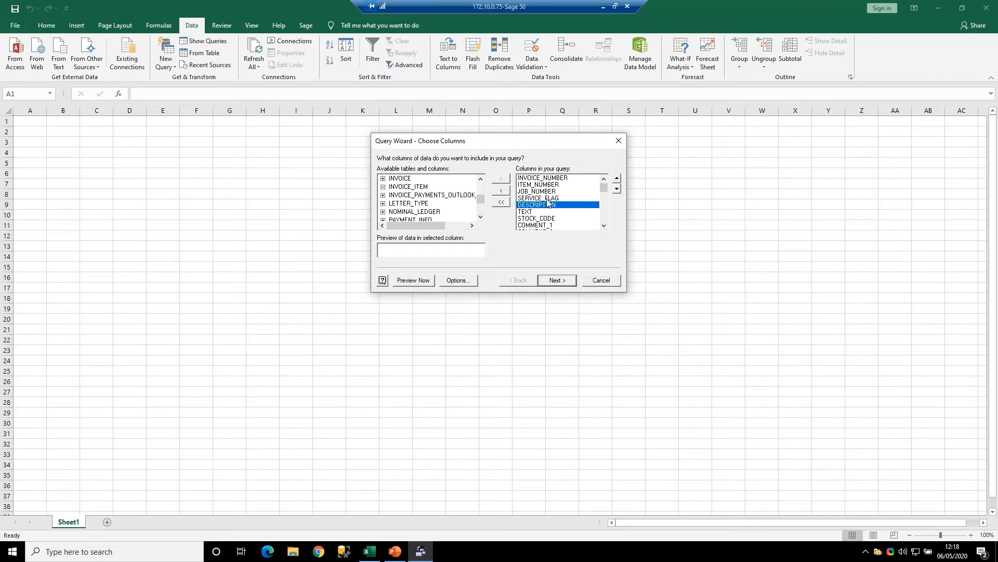
{"action": "left_click", "coordinate": [604, 225]}
{"action": "left_click", "coordinate": [604, 225]}
{"action": "left_click", "coordinate": [604, 225]}
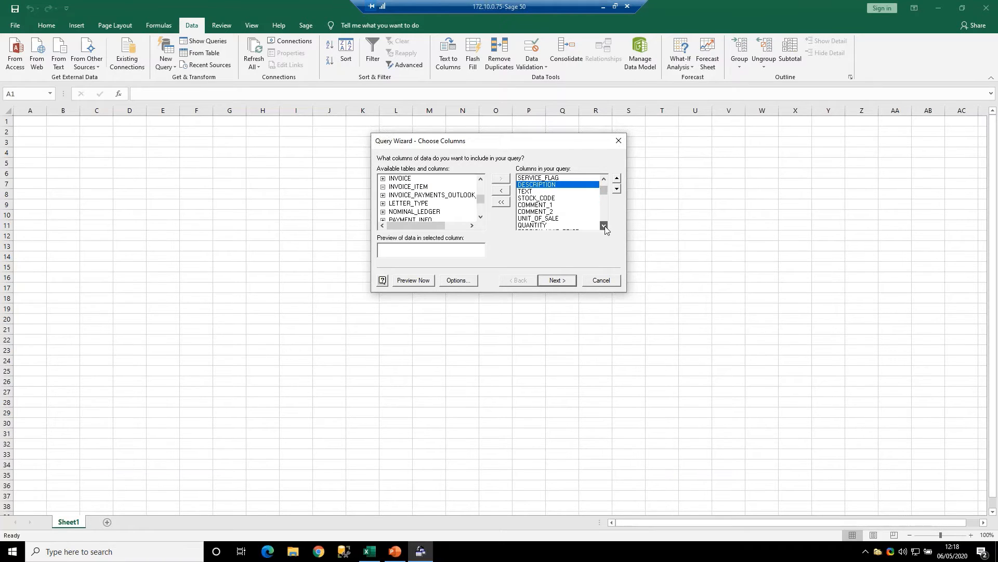
{"action": "left_click", "coordinate": [540, 206]}
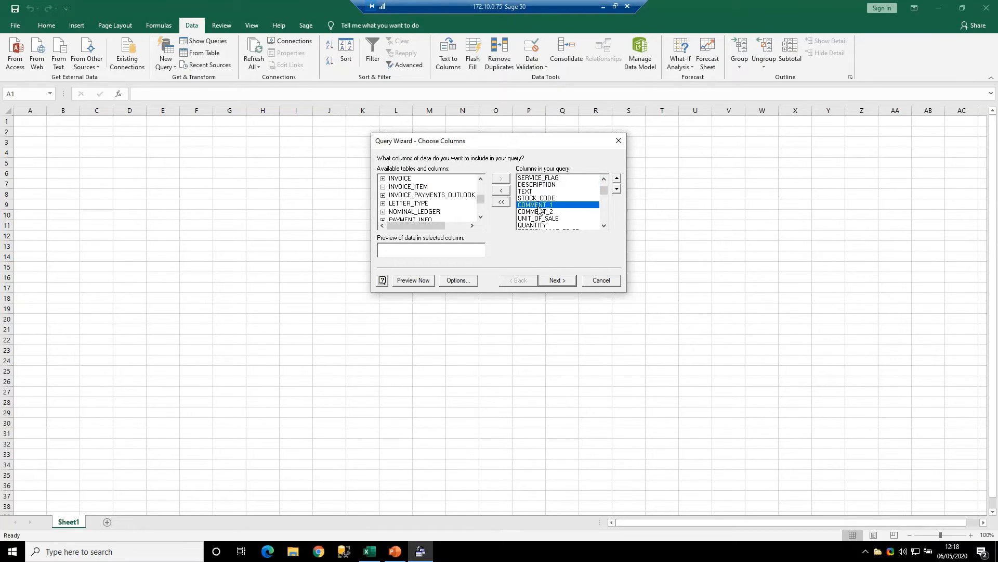
{"action": "left_click", "coordinate": [540, 211]}
{"action": "left_click", "coordinate": [541, 205]}
{"action": "left_click", "coordinate": [545, 212]}
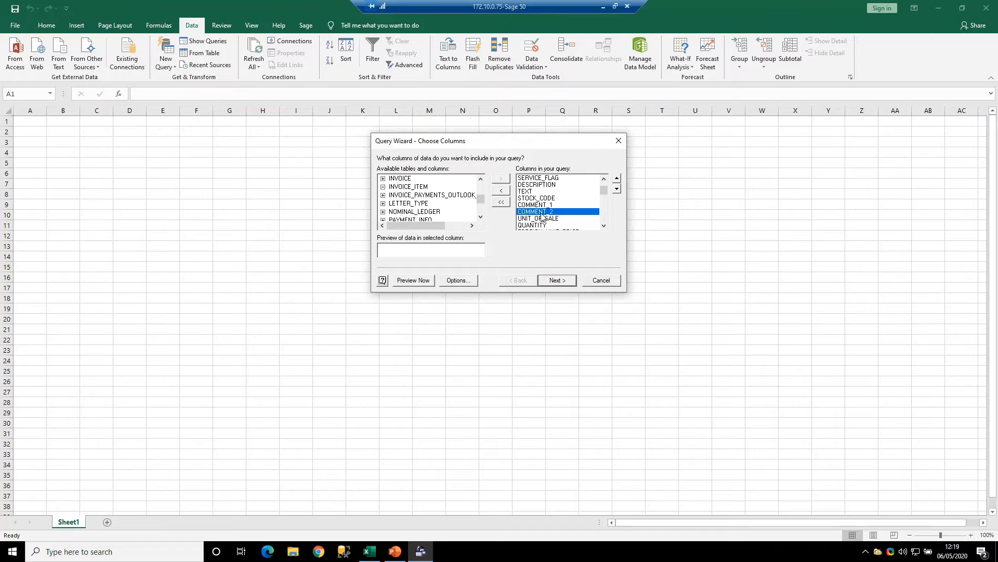
{"action": "left_click", "coordinate": [501, 191]}
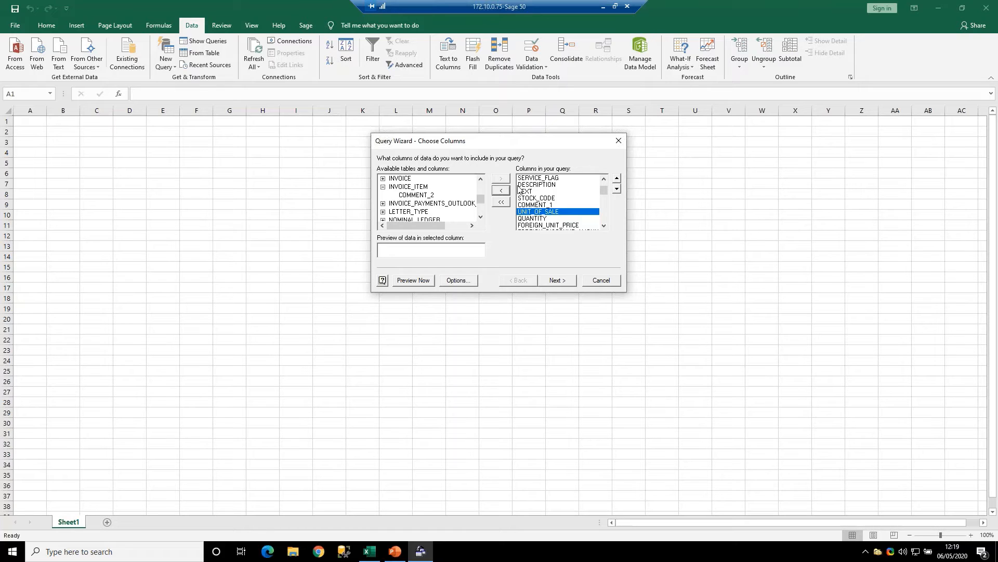
- Remove the DISCOUNT_RATE column from the query and continue to the data filter settings
{"action": "left_click", "coordinate": [605, 217]}
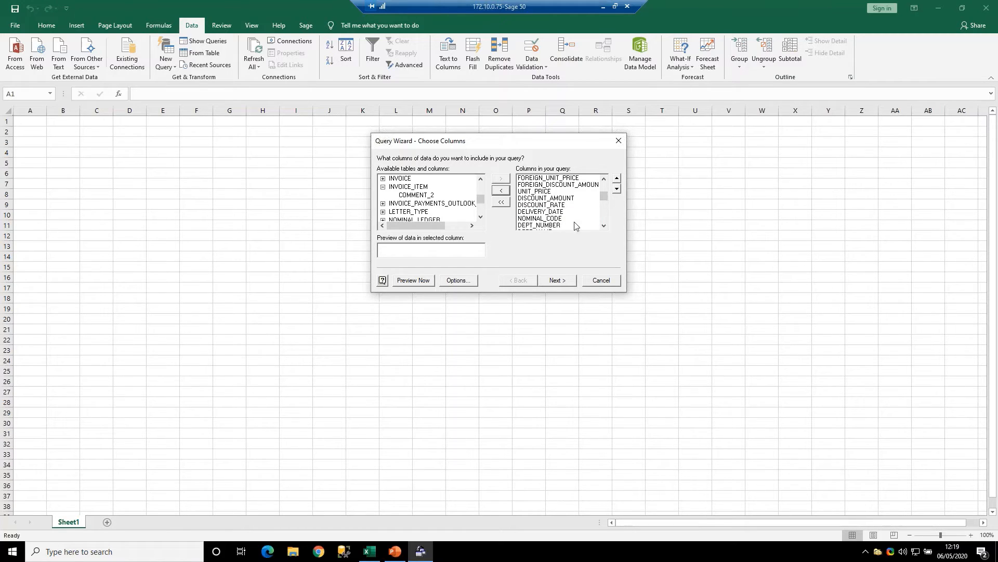
{"action": "left_click", "coordinate": [603, 178]}
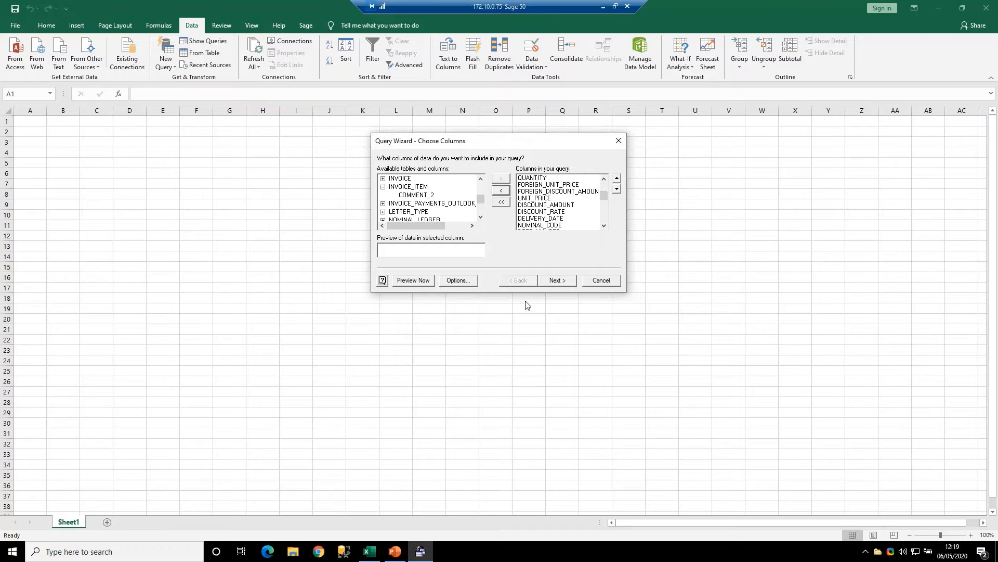
{"action": "left_click", "coordinate": [556, 212]}
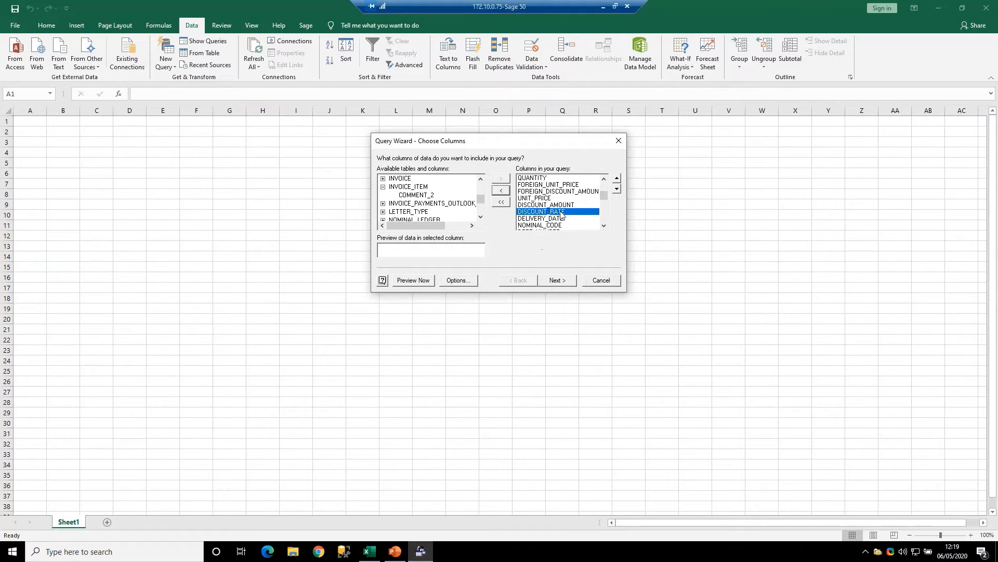
{"action": "left_click", "coordinate": [501, 190]}
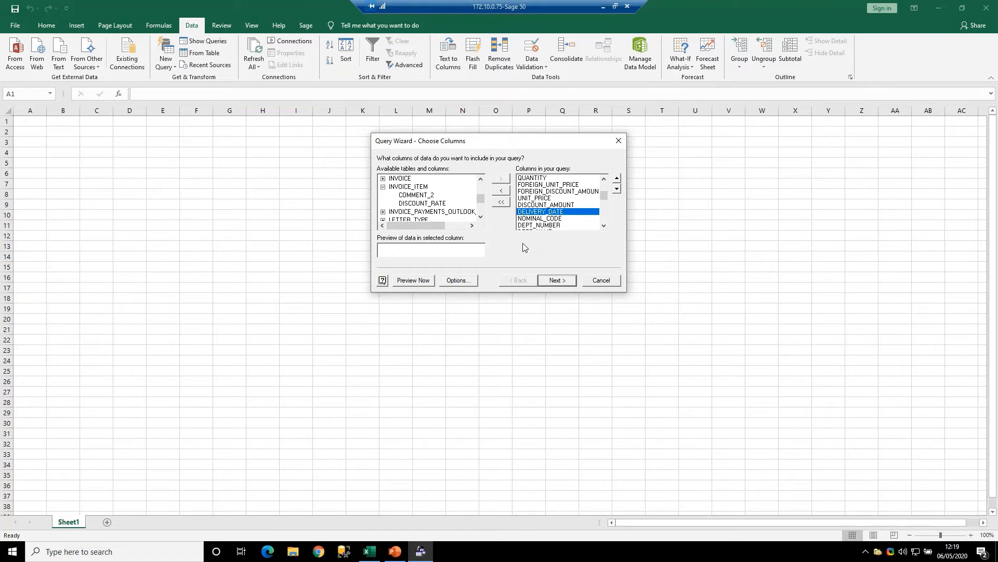
{"action": "left_click", "coordinate": [560, 283]}
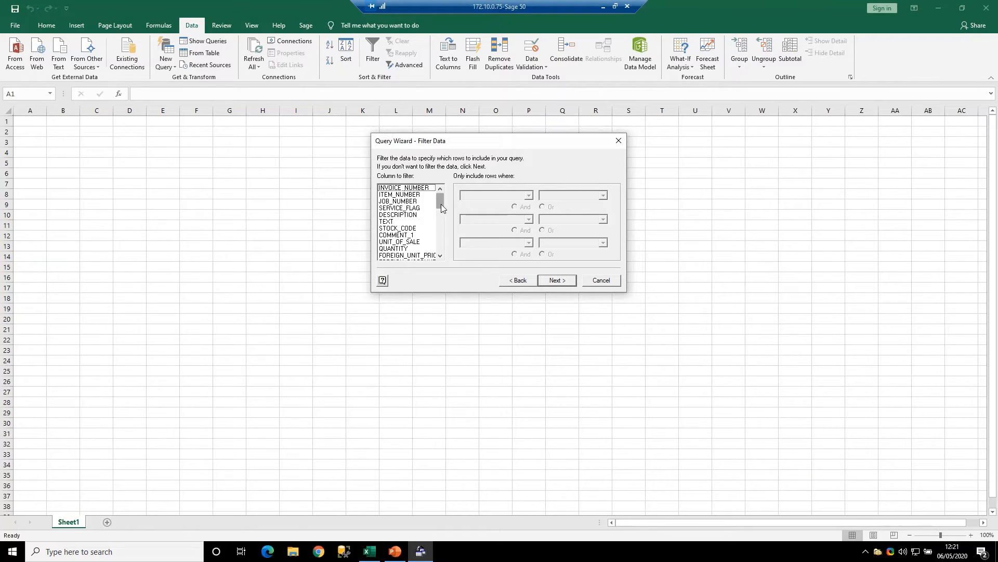
- Filter the query to rows where RECORD_DELETED equals 0 and continue to the sort order
{"action": "left_click_drag", "start_coordinate": [442, 196], "coordinate": [439, 248]}
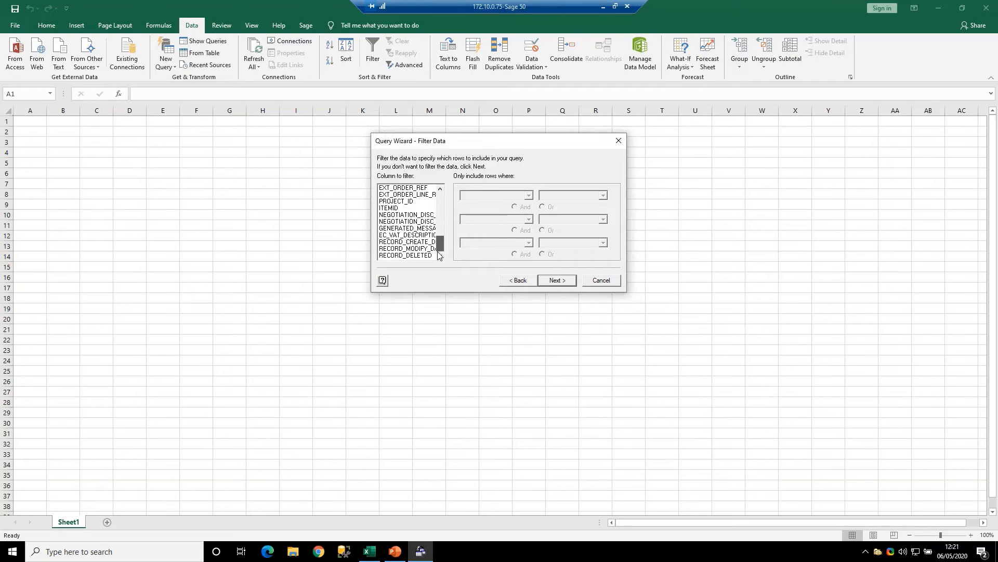
{"action": "left_click", "coordinate": [406, 255]}
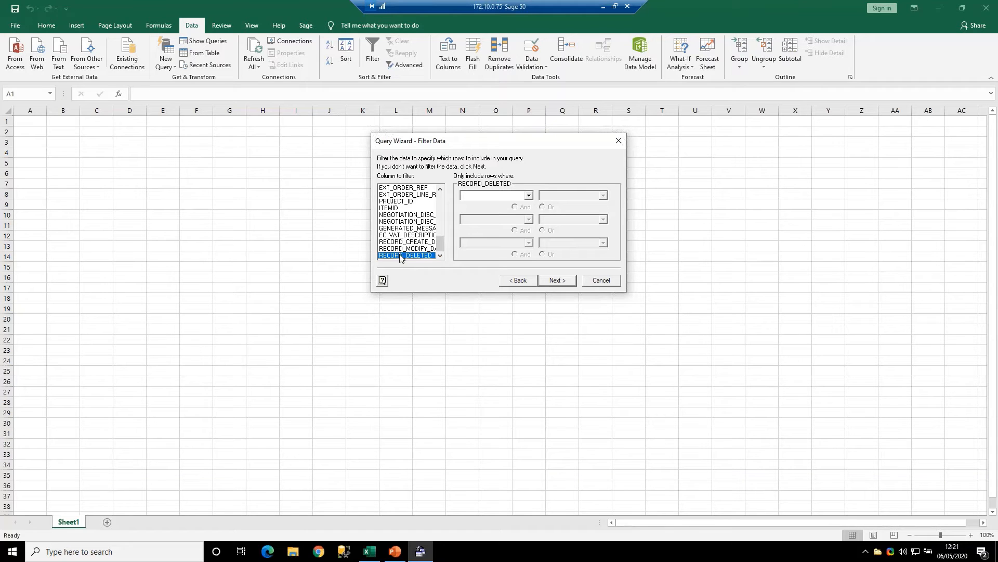
{"action": "left_click", "coordinate": [528, 196]}
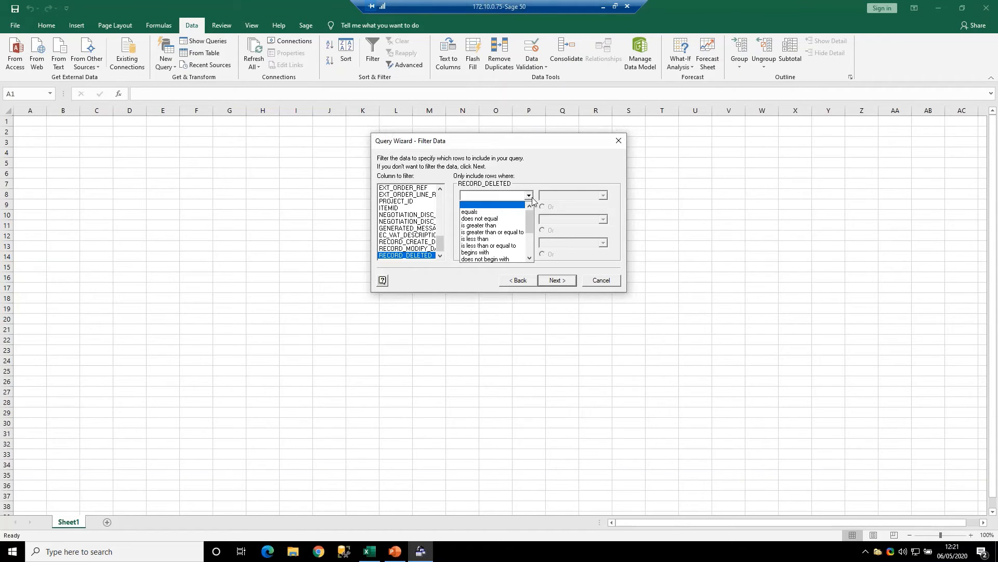
{"action": "left_click", "coordinate": [487, 212]}
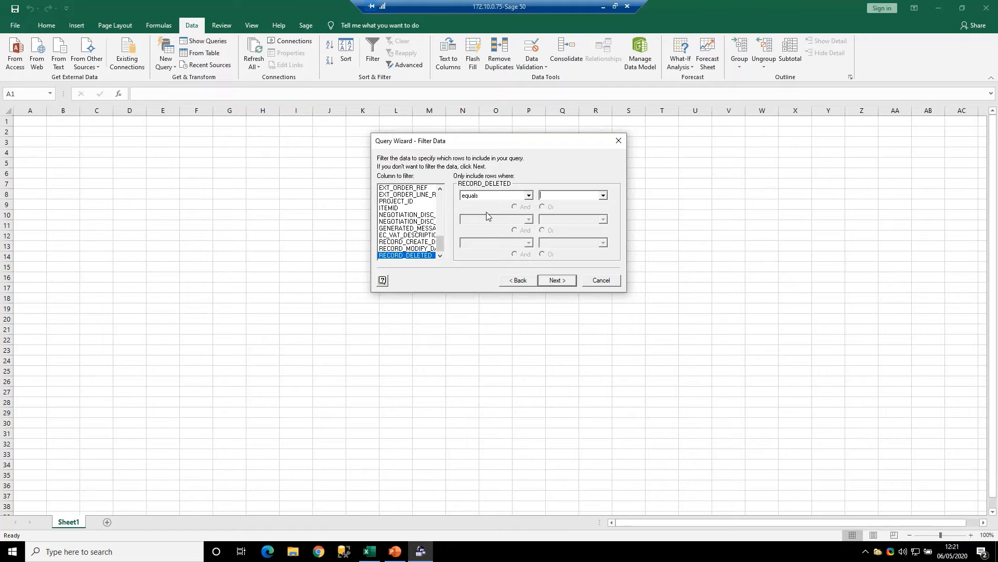
{"action": "left_click", "coordinate": [603, 196]}
{"action": "left_click", "coordinate": [569, 198]}
{"action": "type", "text": "0"}
{"action": "left_click", "coordinate": [556, 282]}
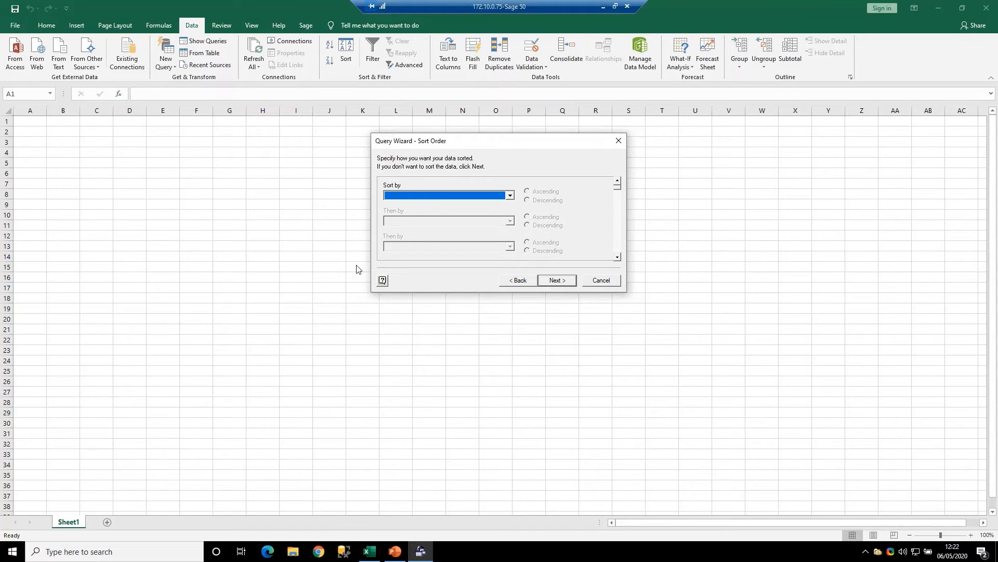
- Sort the query data by ADD_DISC_RATE in ascending order
{"action": "left_click", "coordinate": [435, 197]}
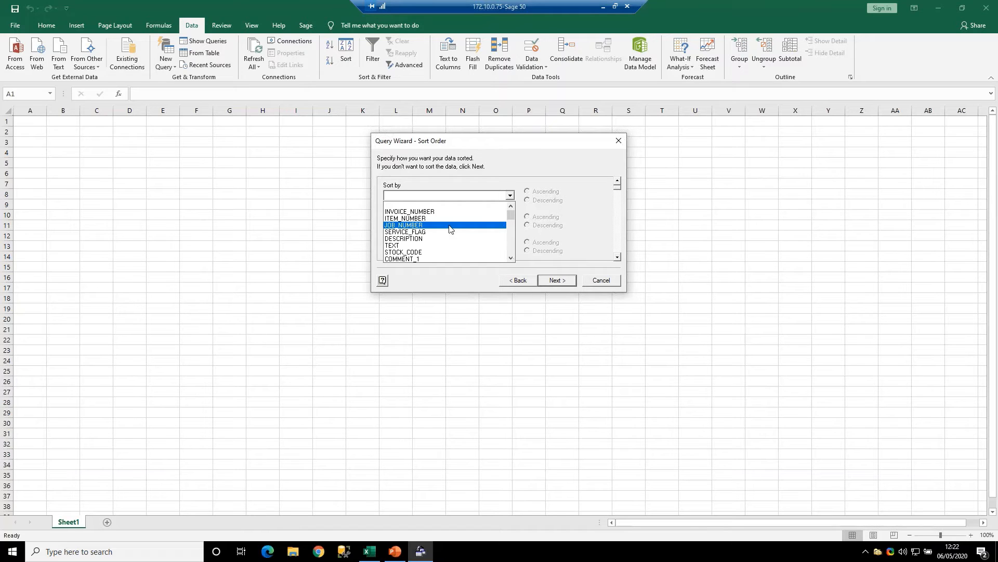
{"action": "left_click_drag", "start_coordinate": [510, 259], "coordinate": [510, 213]}
{"action": "left_click", "coordinate": [505, 238]}
- Change the query's first sort field to STOCK_CODE
{"action": "left_click", "coordinate": [510, 195]}
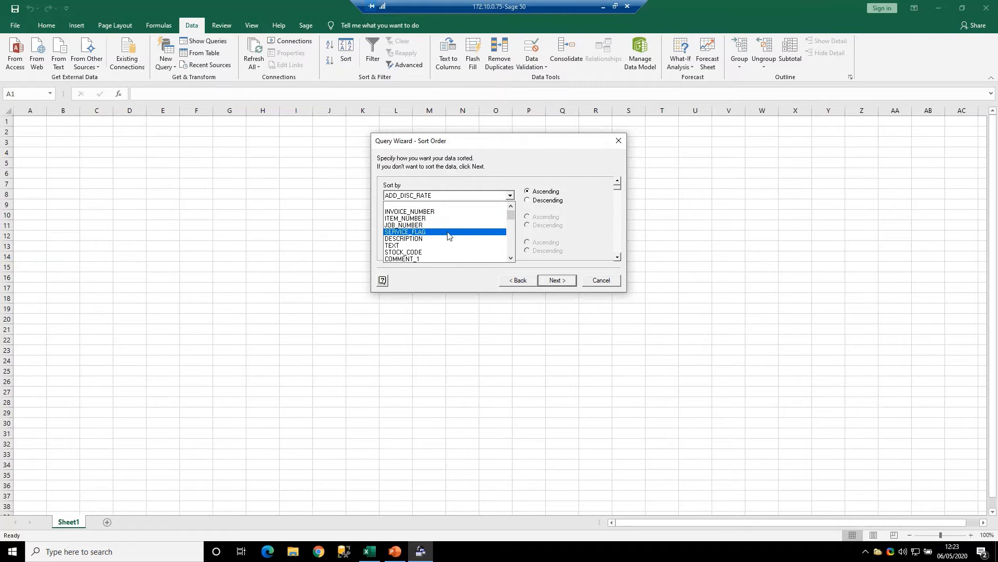
{"action": "scroll", "coordinate": [478, 240], "scroll_direction": "down", "scroll_amount": 1}
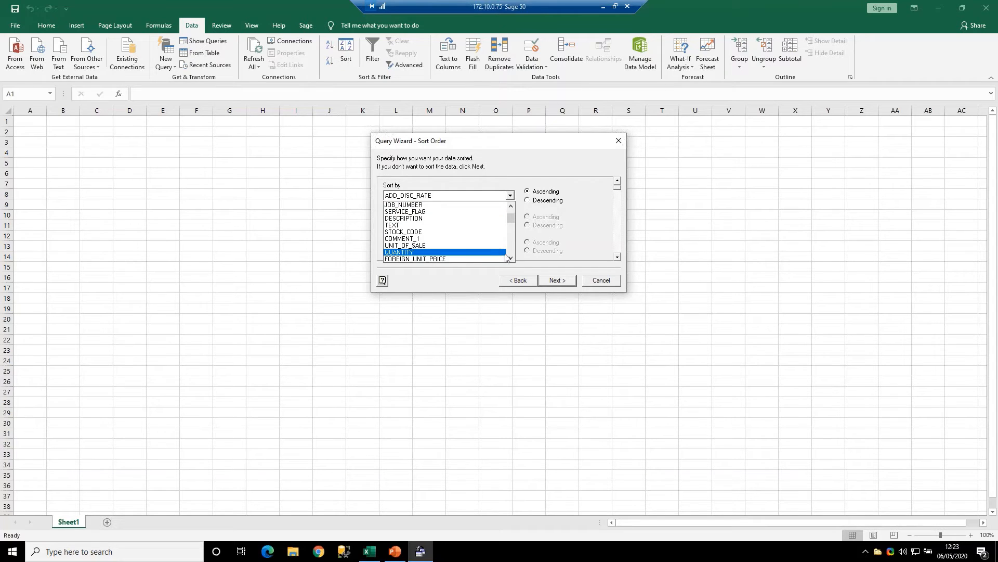
{"action": "left_click", "coordinate": [511, 258]}
{"action": "left_click", "coordinate": [511, 257]}
{"action": "left_click", "coordinate": [511, 258]}
{"action": "left_click", "coordinate": [511, 258]}
{"action": "left_click", "coordinate": [510, 258]}
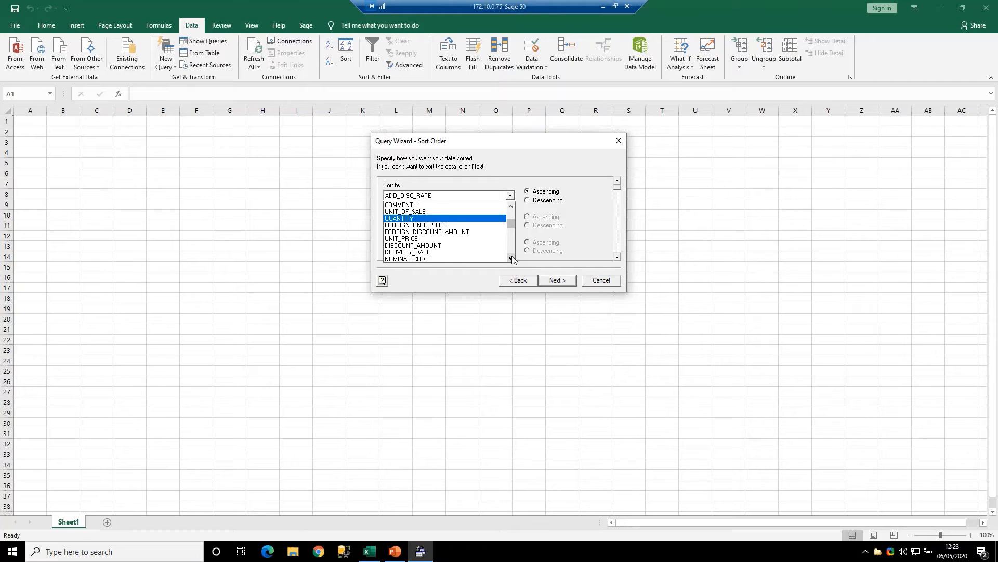
{"action": "left_click", "coordinate": [510, 258]}
{"action": "left_click", "coordinate": [511, 257]}
{"action": "left_click", "coordinate": [511, 258]}
{"action": "left_click", "coordinate": [511, 257]}
{"action": "left_click", "coordinate": [511, 257]}
{"action": "left_click", "coordinate": [511, 257]}
{"action": "left_click", "coordinate": [511, 258]}
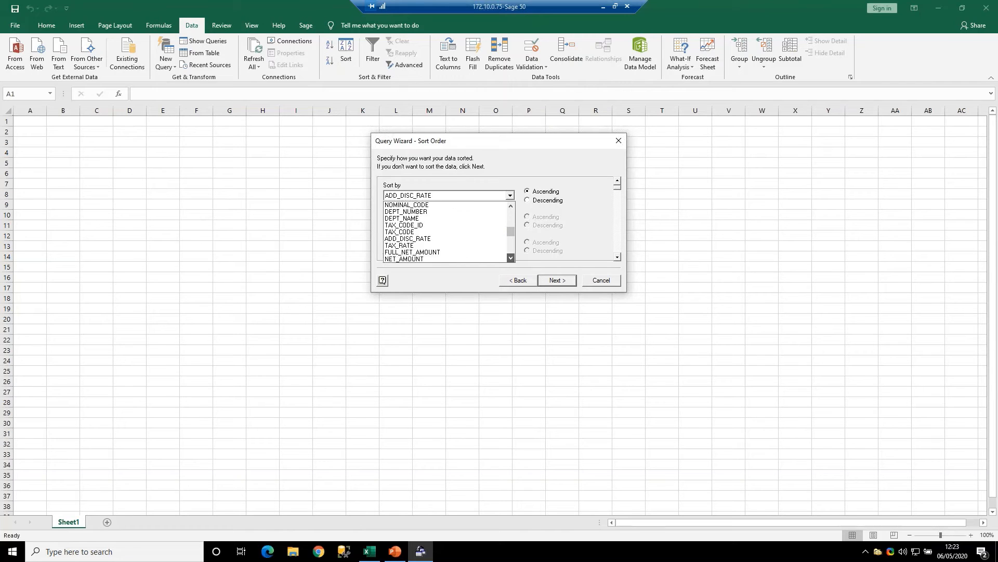
{"action": "left_click", "coordinate": [511, 257]}
{"action": "left_click", "coordinate": [510, 257]}
{"action": "left_click", "coordinate": [511, 257]}
{"action": "left_click", "coordinate": [511, 257]}
{"action": "left_click", "coordinate": [511, 258]}
{"action": "left_click", "coordinate": [511, 257]}
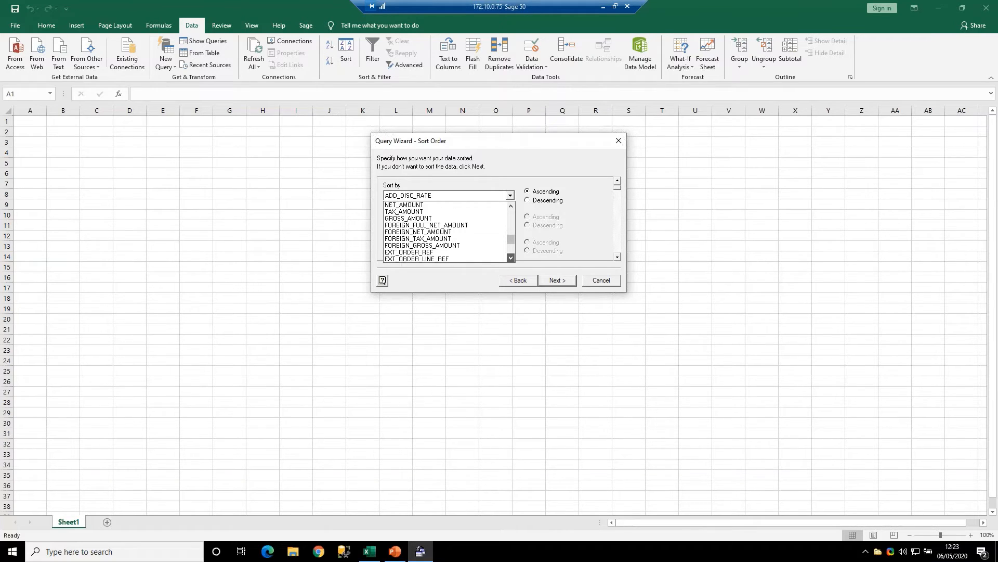
{"action": "left_click", "coordinate": [511, 257]}
{"action": "left_click", "coordinate": [511, 257]}
{"action": "left_click", "coordinate": [511, 258]}
{"action": "left_click", "coordinate": [510, 257]}
{"action": "left_click", "coordinate": [511, 257]}
{"action": "left_click", "coordinate": [510, 257]}
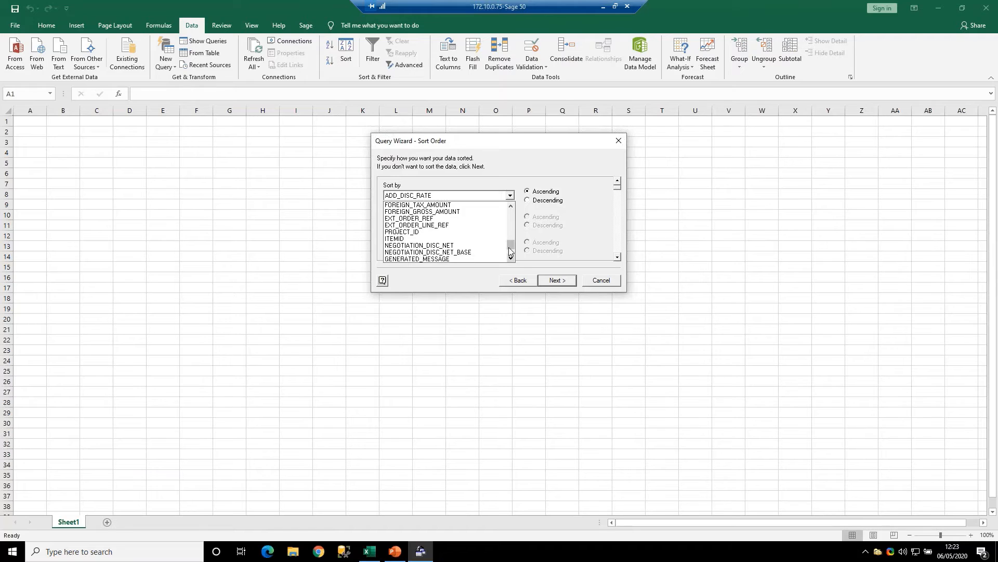
{"action": "left_click_drag", "start_coordinate": [511, 243], "coordinate": [507, 206]}
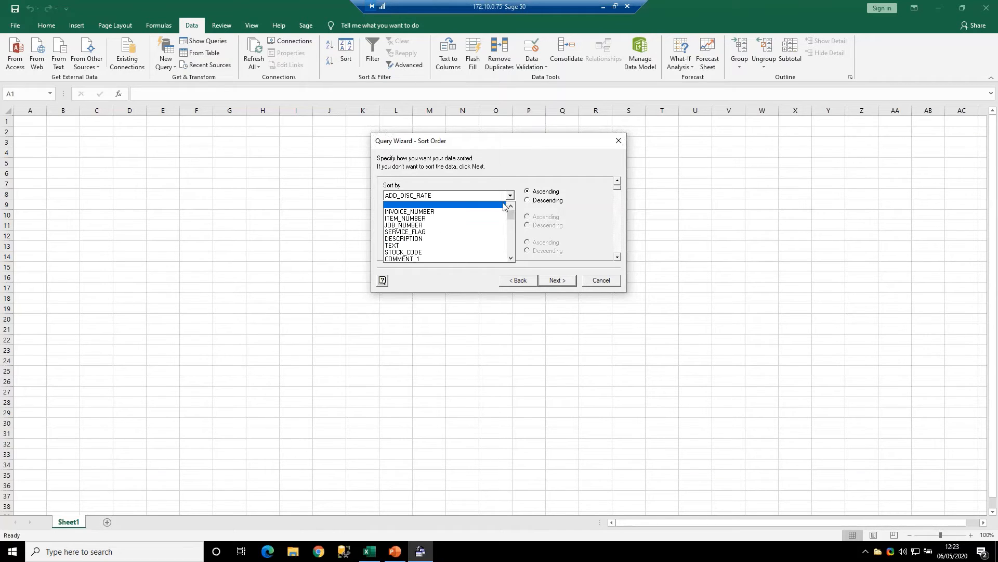
{"action": "left_click", "coordinate": [494, 253]}
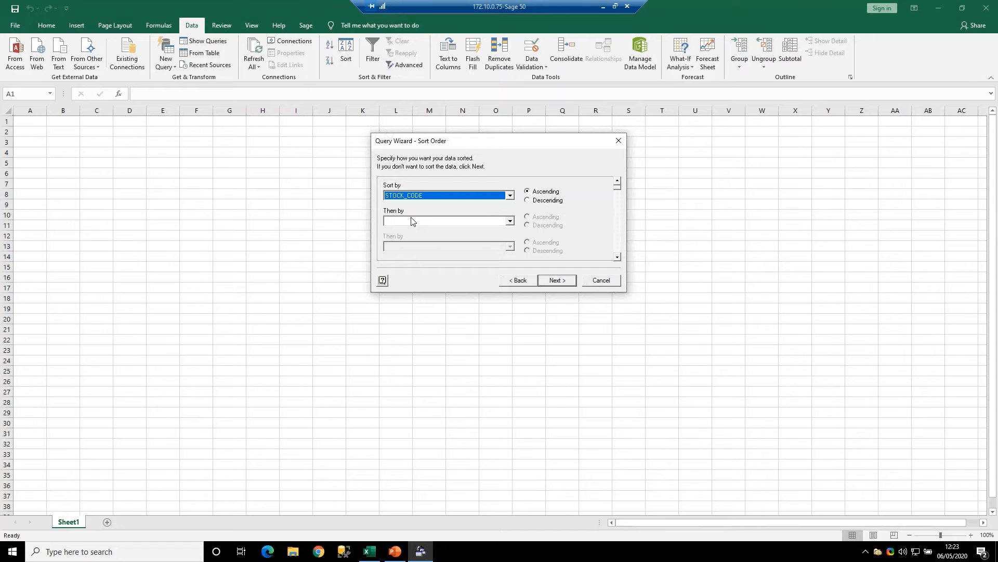
- Leave the second sort level blank and return the query data as a table to the existing worksheet at $A$1
{"action": "left_click", "coordinate": [438, 223]}
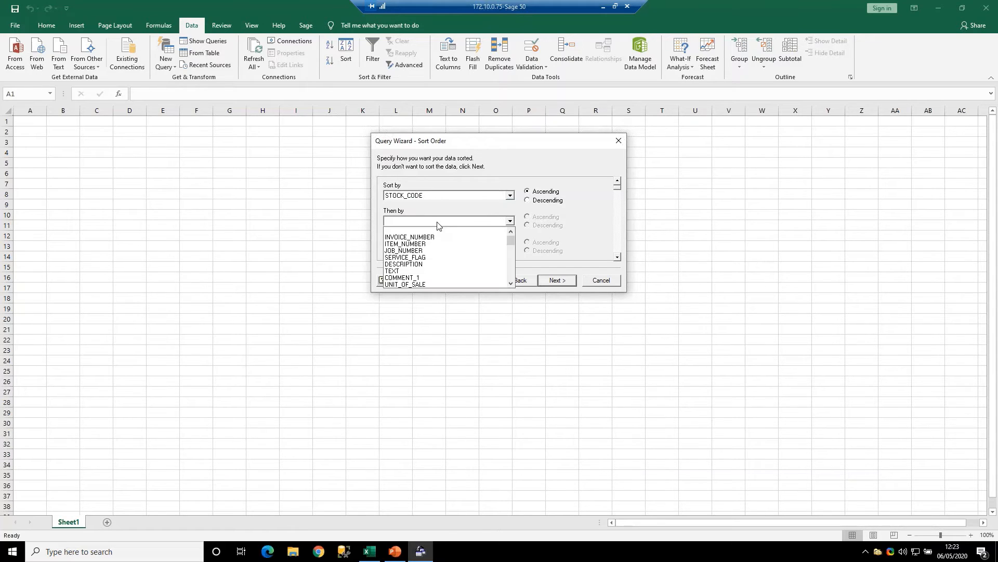
{"action": "left_click", "coordinate": [446, 213]}
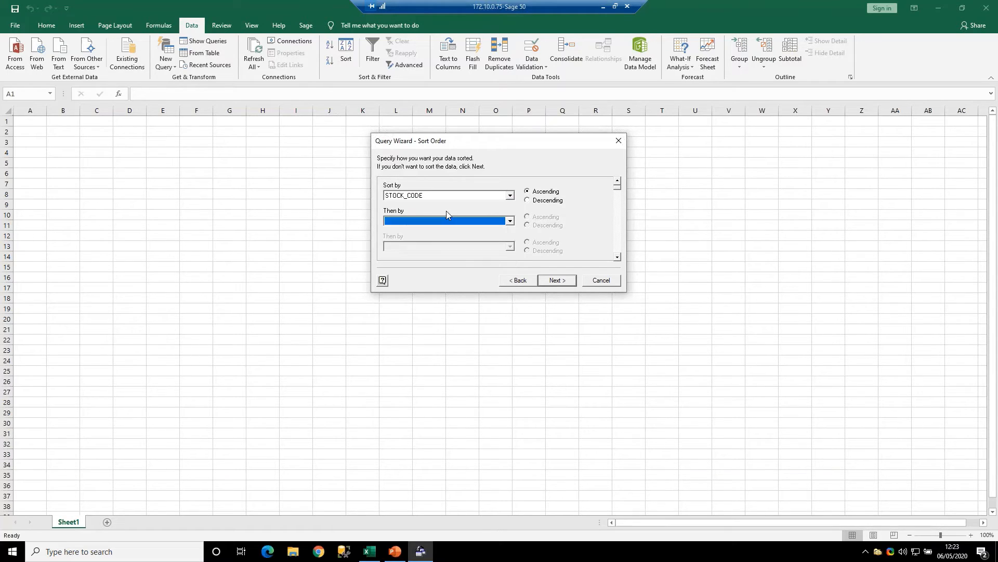
{"action": "left_click", "coordinate": [564, 281]}
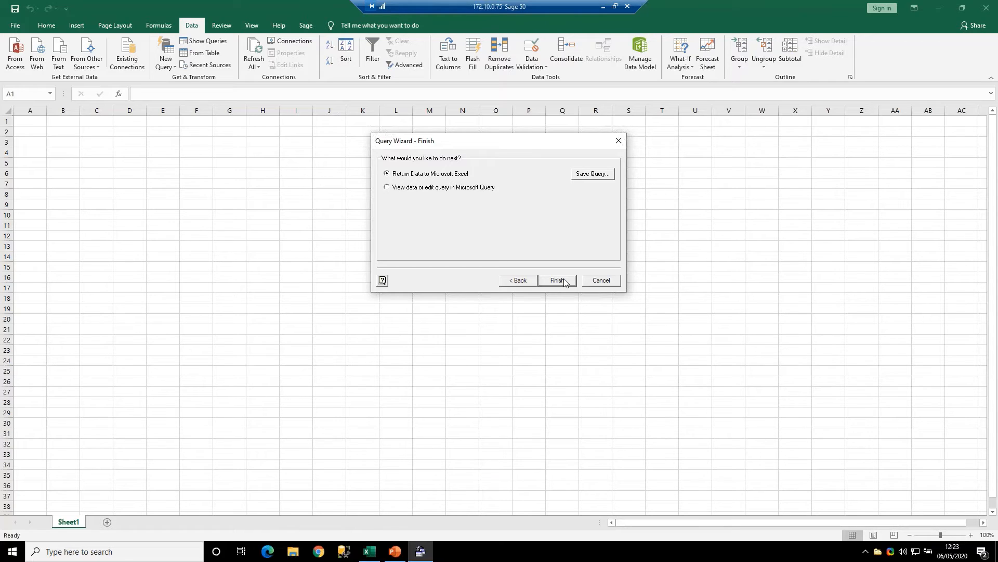
{"action": "left_click", "coordinate": [561, 281]}
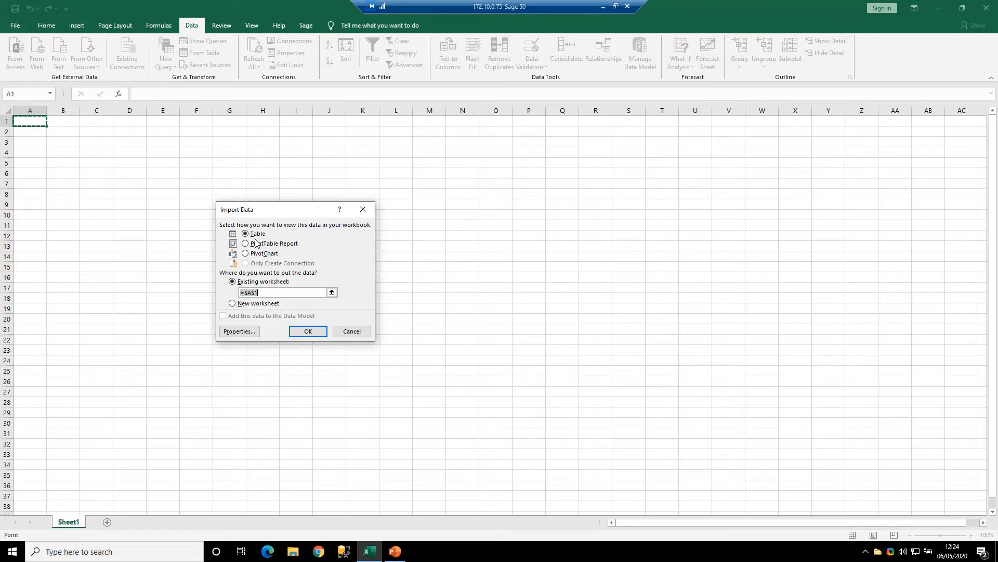
{"action": "left_click", "coordinate": [276, 292]}
{"action": "left_click", "coordinate": [310, 331]}
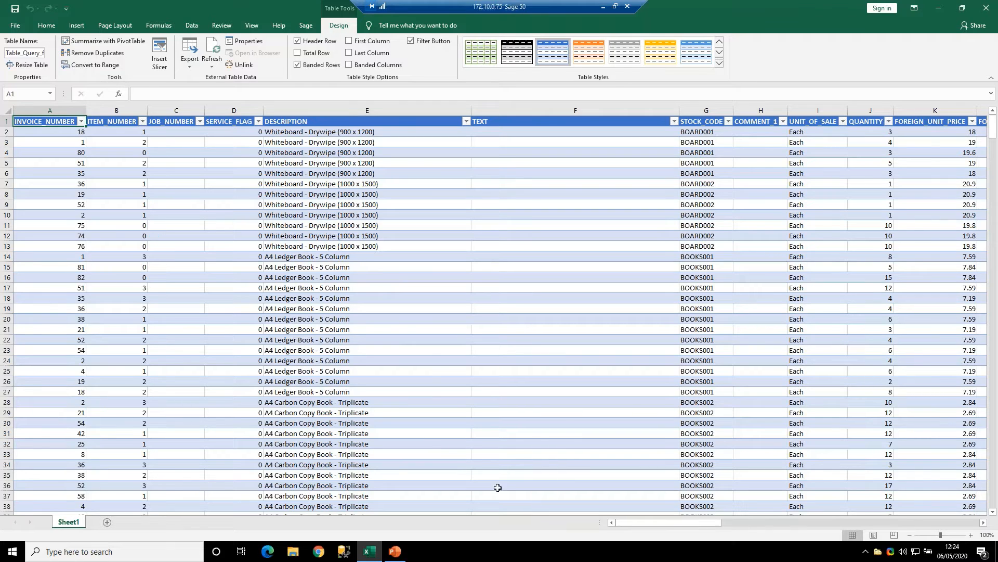
- Examine the imported table's columns across to RECORD_DELETED and return to the first column
{"action": "left_click_drag", "start_coordinate": [700, 523], "coordinate": [961, 517]}
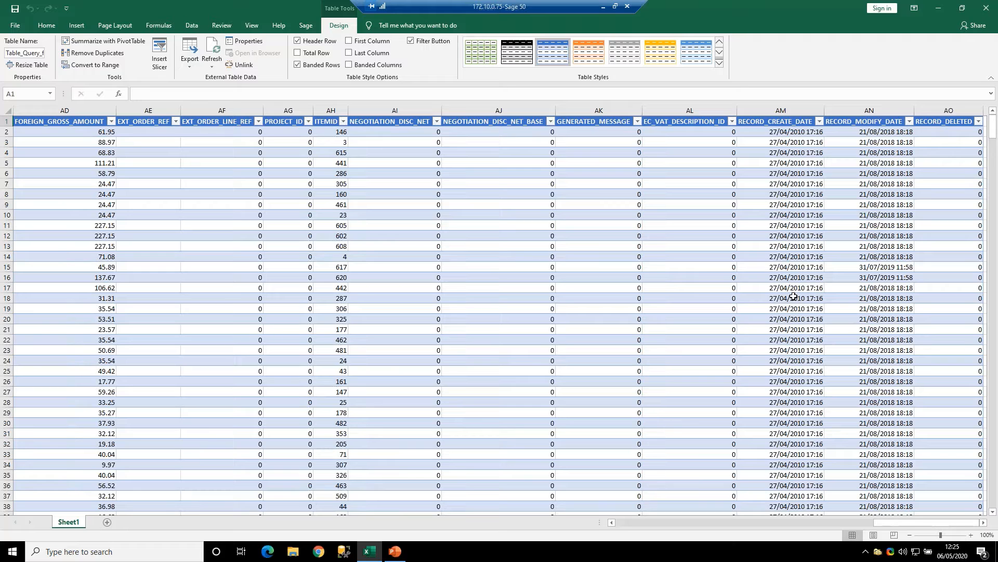
{"action": "left_click", "coordinate": [655, 523]}
{"action": "left_click_drag", "start_coordinate": [788, 523], "coordinate": [957, 524]}
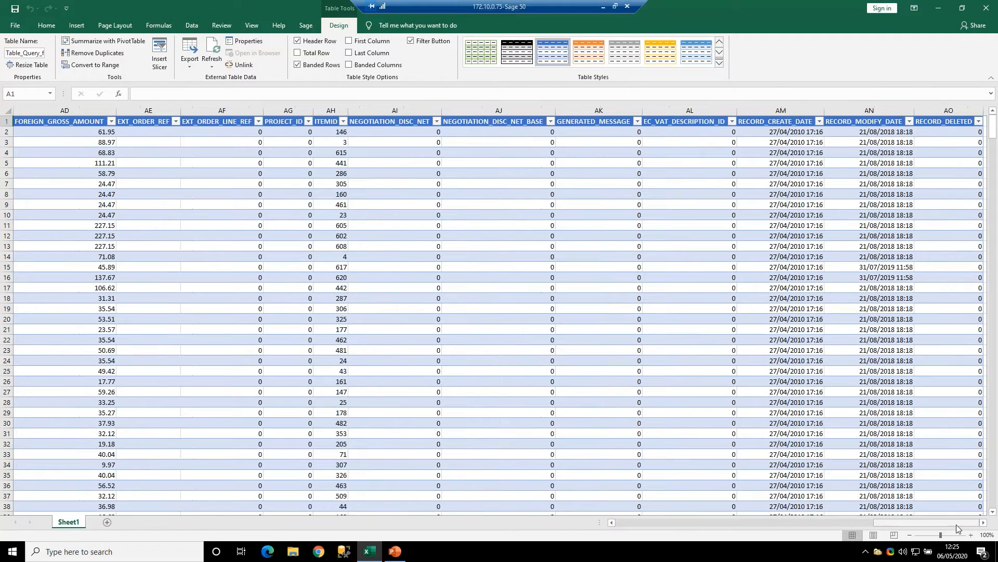
{"action": "left_click", "coordinate": [983, 522]}
{"action": "left_click", "coordinate": [983, 522]}
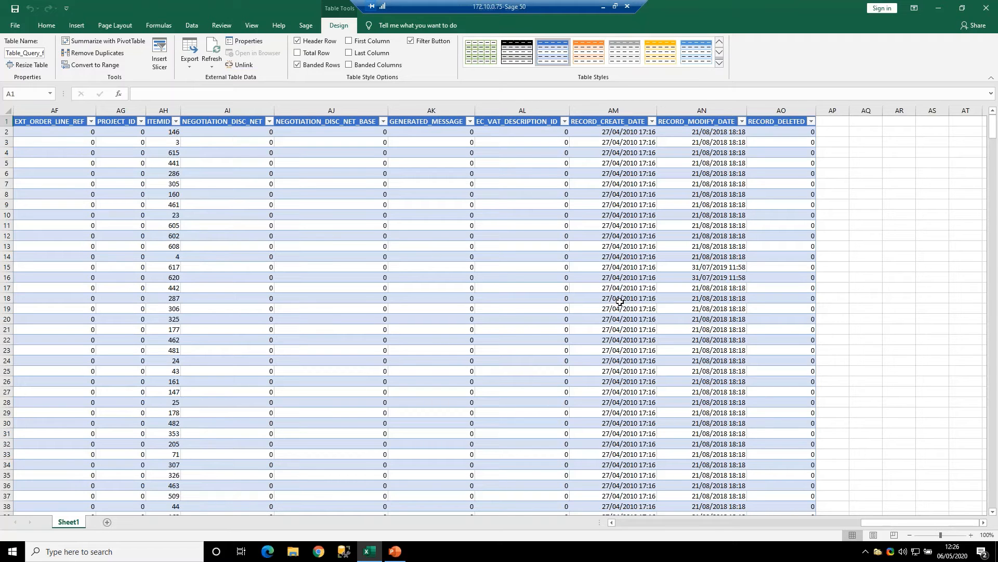
{"action": "left_click", "coordinate": [622, 523]}
{"action": "double_click", "coordinate": [622, 522]}
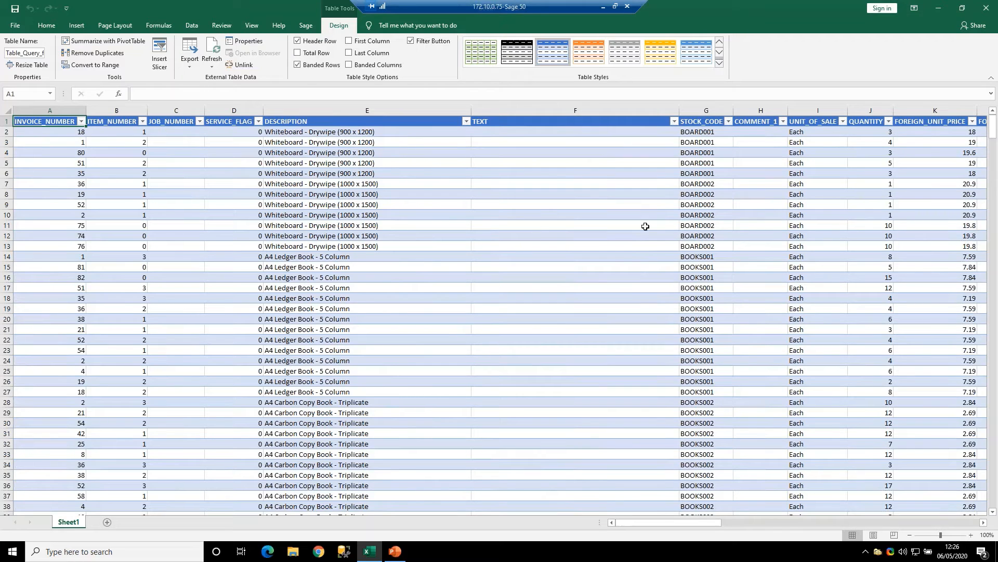
- Filter the STOCK_CODE column to the codes matching "Board"
{"action": "left_click", "coordinate": [729, 121]}
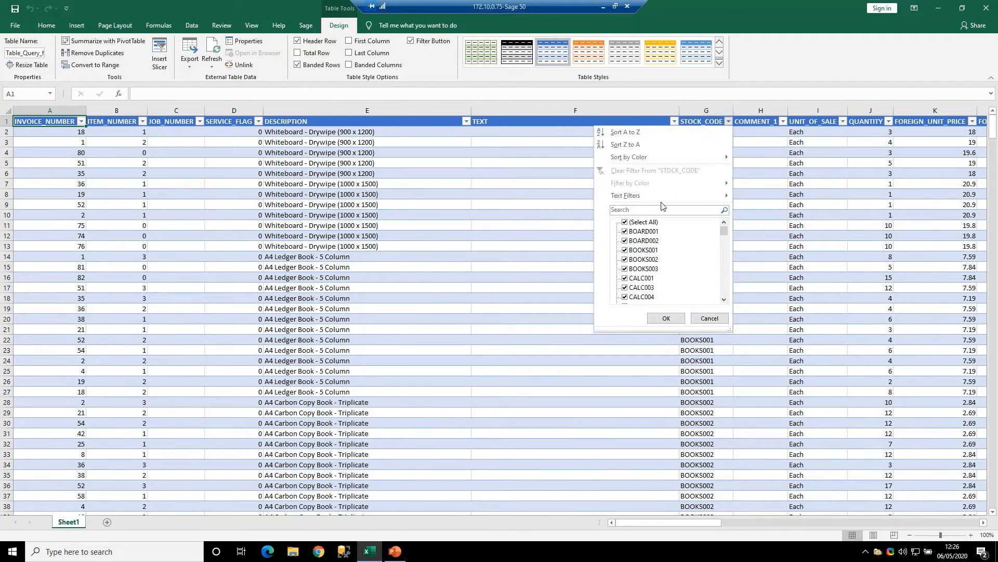
{"action": "left_click", "coordinate": [638, 211]}
{"action": "type", "text": "Boa"}
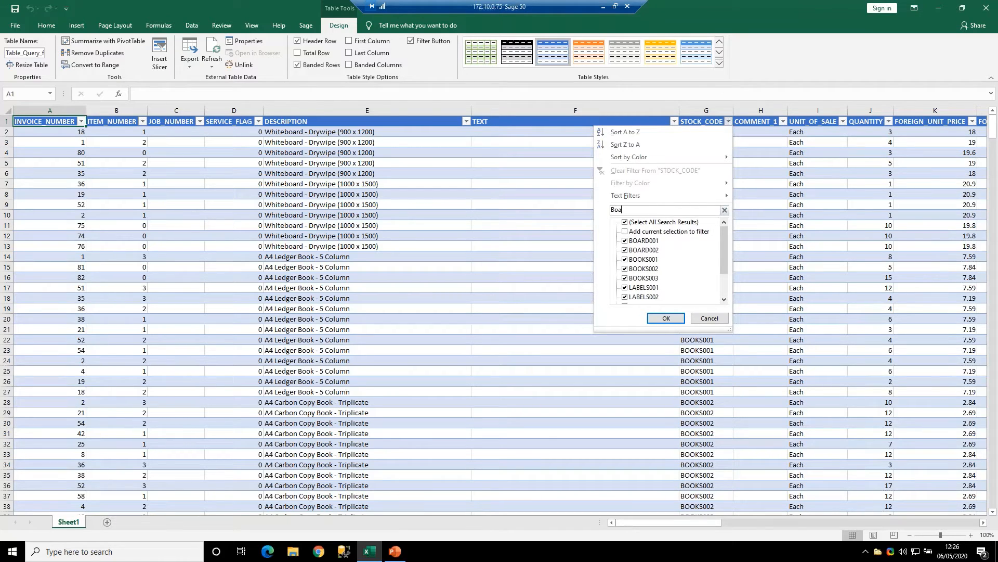
{"action": "type", "text": "rd"}
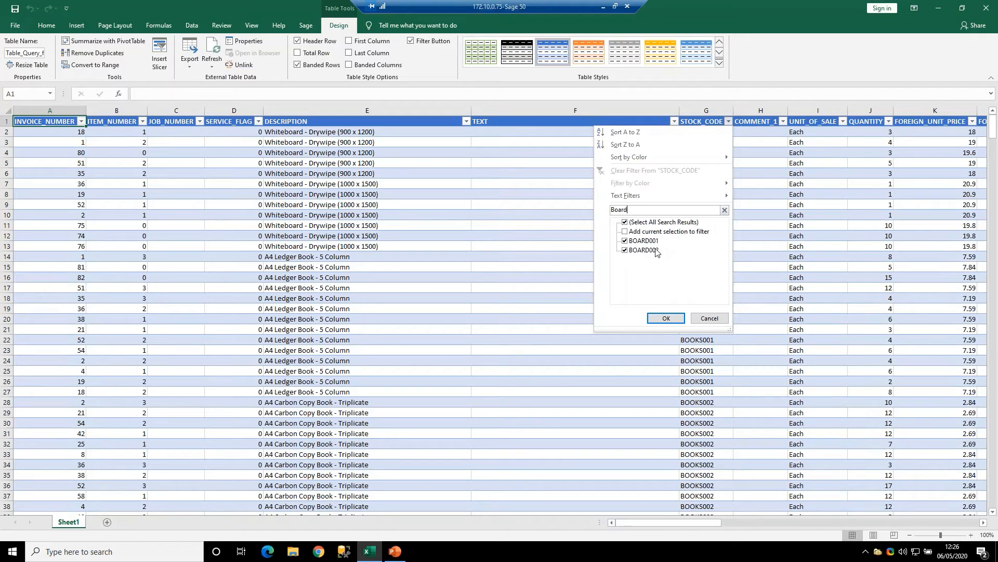
{"action": "left_click", "coordinate": [664, 318]}
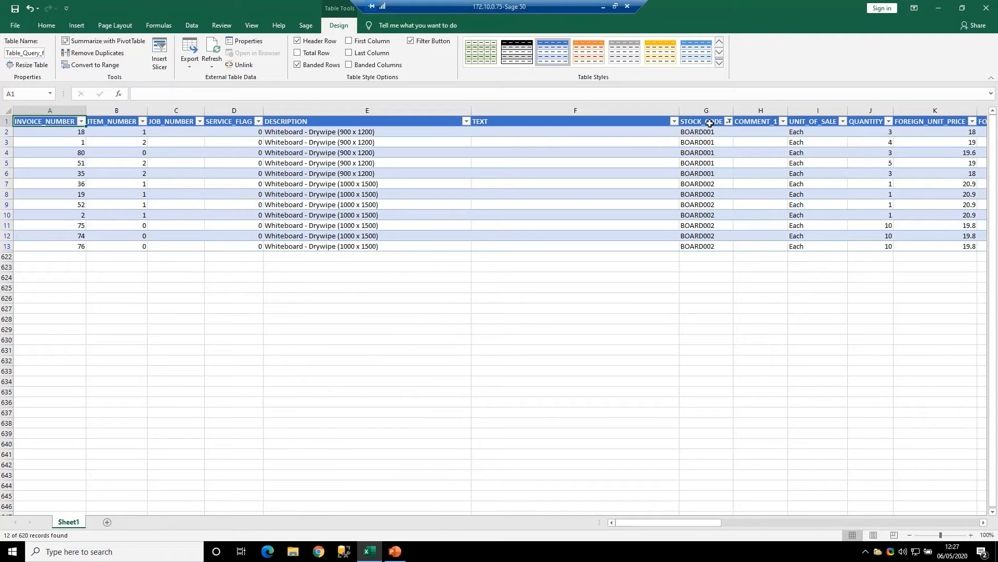
- Reselect all values in the STOCK_CODE filter to show every row again
{"action": "left_click", "coordinate": [729, 121]}
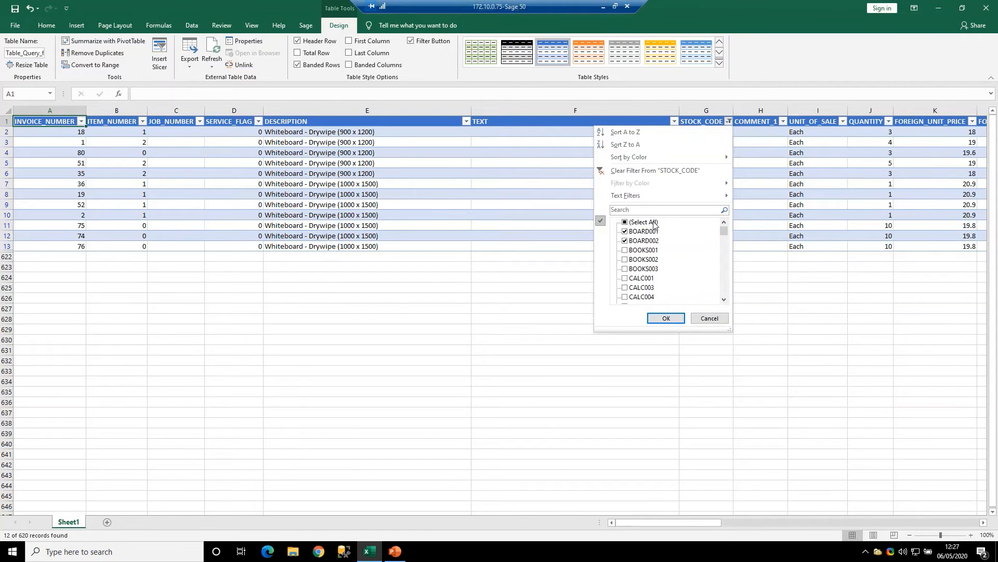
{"action": "left_click", "coordinate": [625, 221]}
{"action": "left_click", "coordinate": [626, 222]}
{"action": "left_click", "coordinate": [666, 318]}
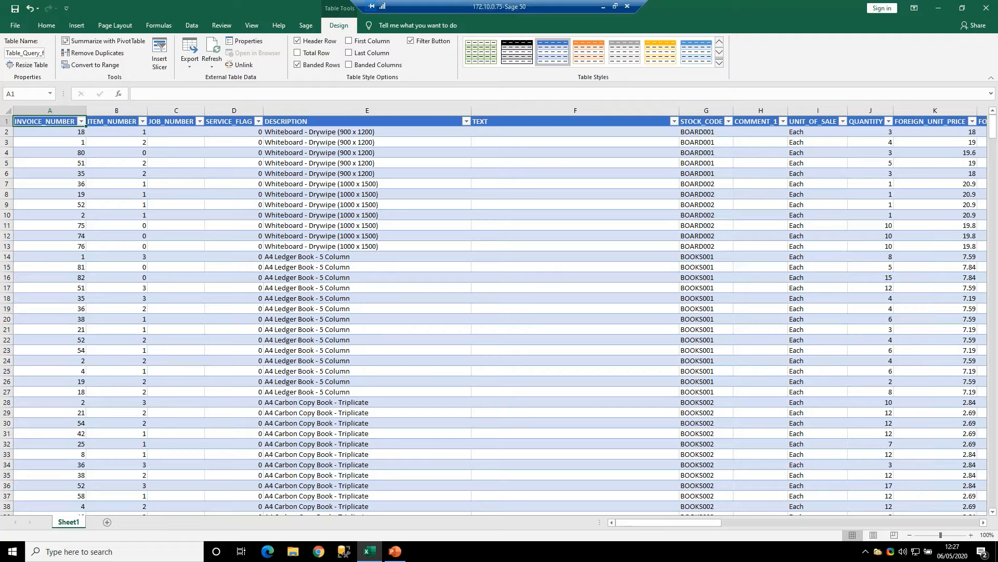
- Refresh the imported invoice table from its data source, including a refresh of all workbook connections
{"action": "left_click", "coordinate": [192, 25]}
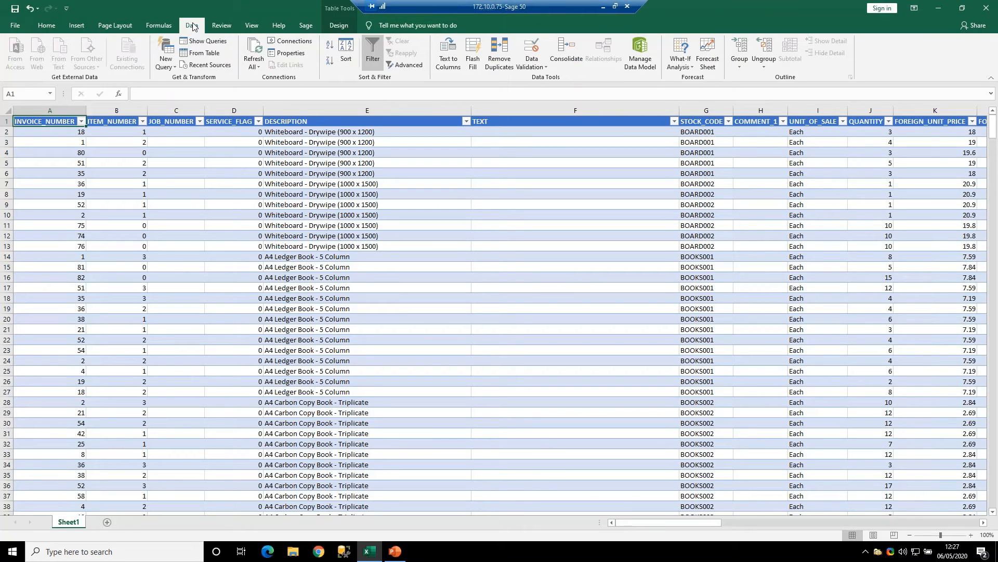
{"action": "left_click", "coordinate": [267, 193]}
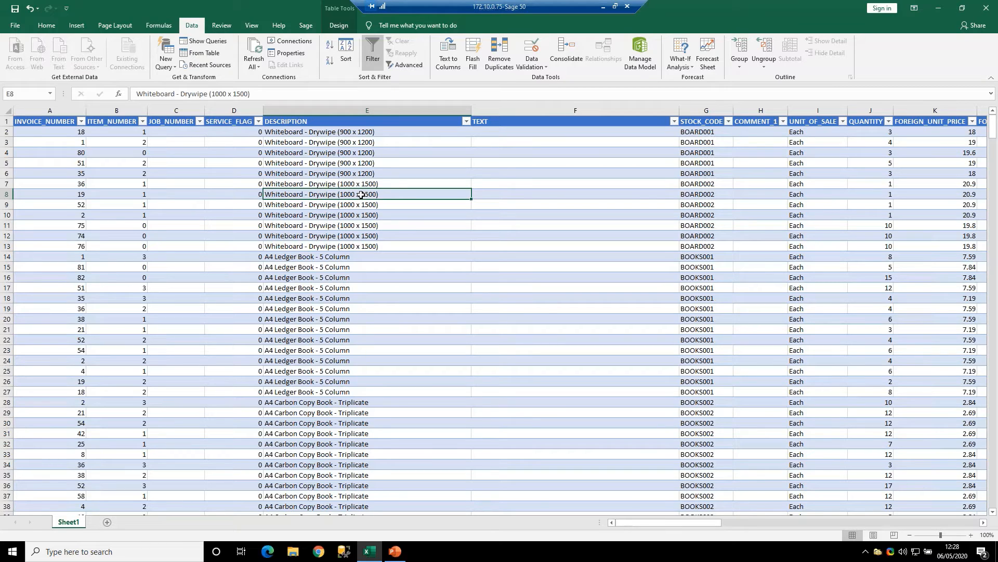
{"action": "left_click", "coordinate": [259, 67]}
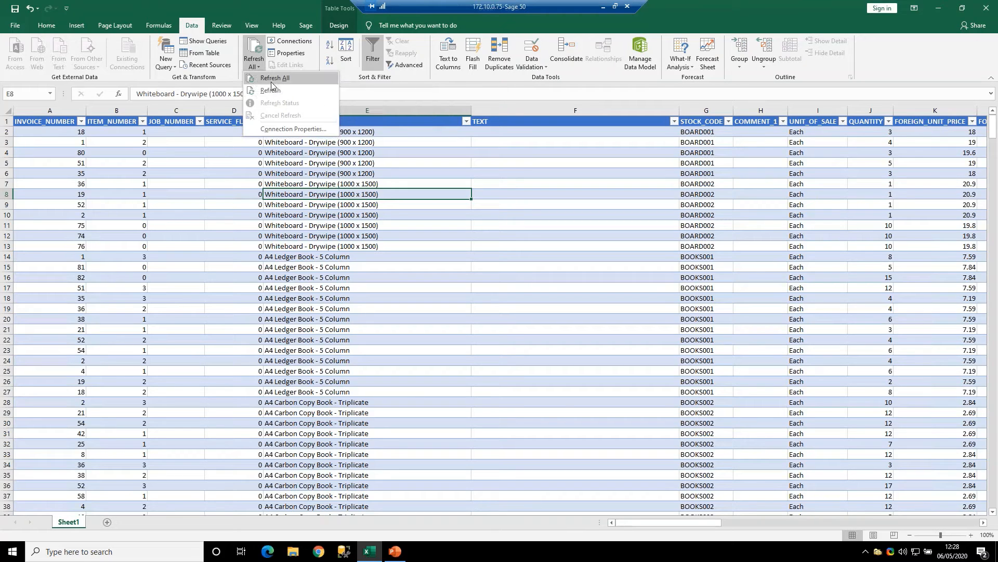
{"action": "left_click", "coordinate": [271, 90]}
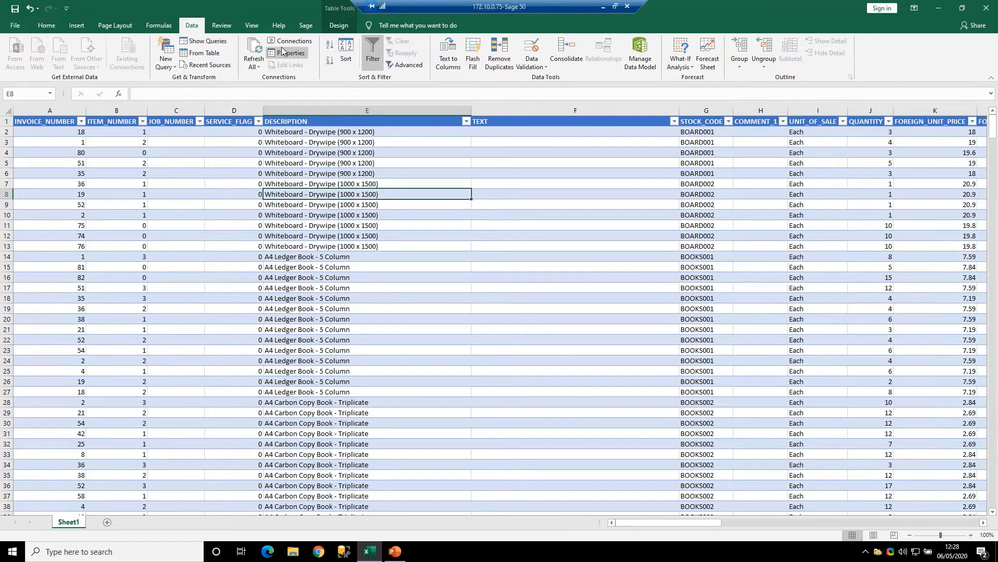
{"action": "left_click", "coordinate": [258, 68]}
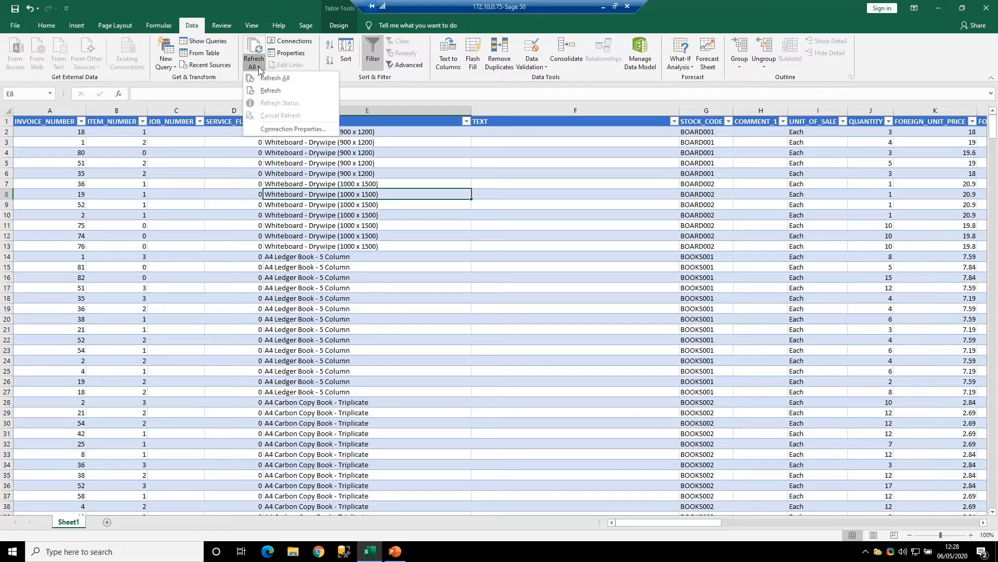
{"action": "left_click", "coordinate": [270, 91]}
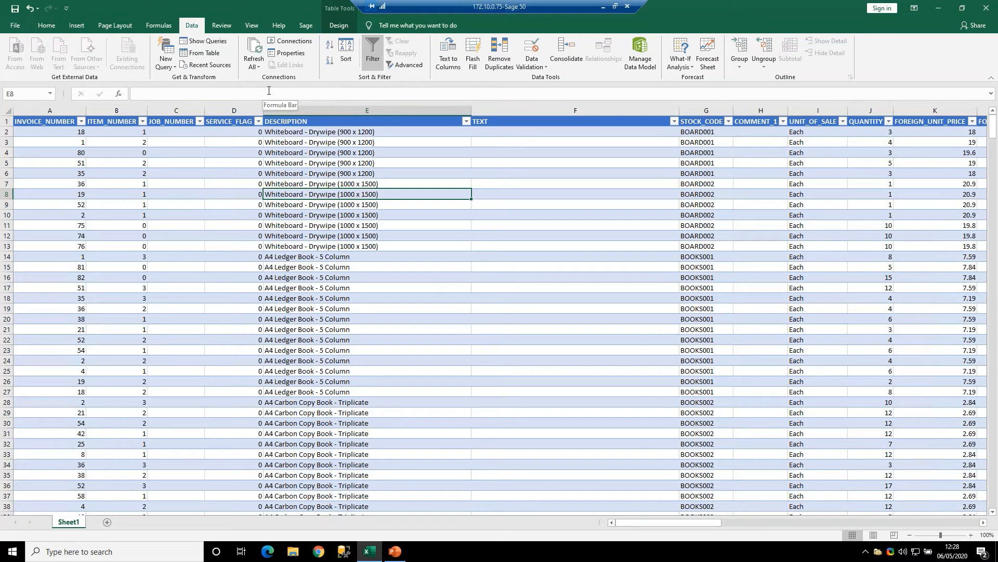
{"action": "left_click", "coordinate": [264, 65]}
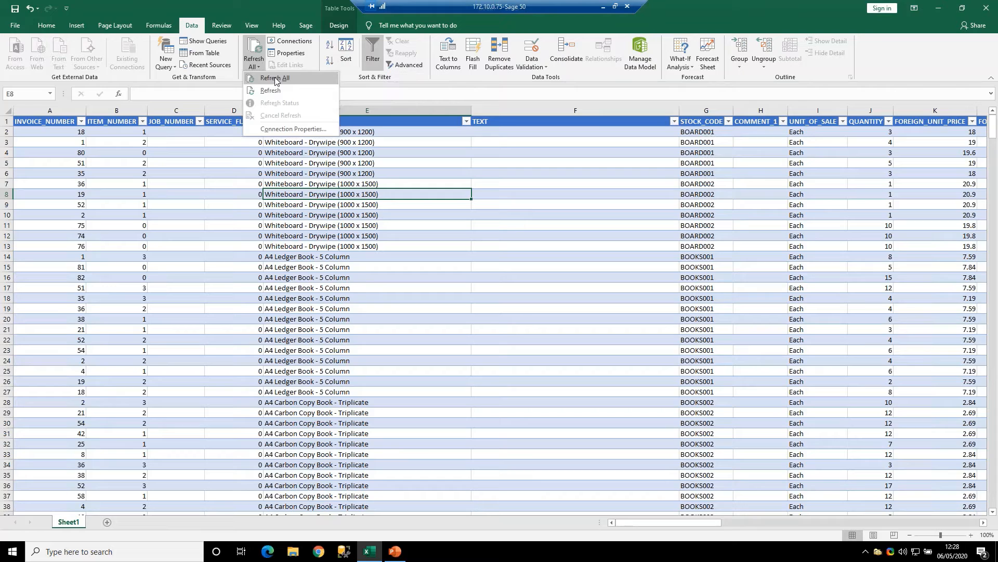
{"action": "left_click", "coordinate": [275, 79]}
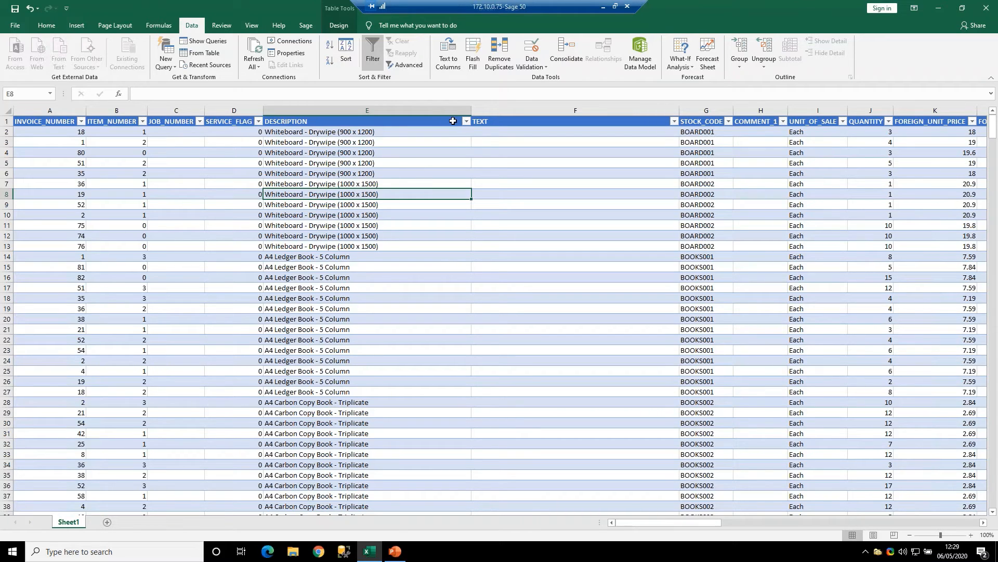
{"action": "left_click", "coordinate": [466, 121]}
{"action": "left_click", "coordinate": [494, 140]}
{"action": "left_click", "coordinate": [354, 235]}
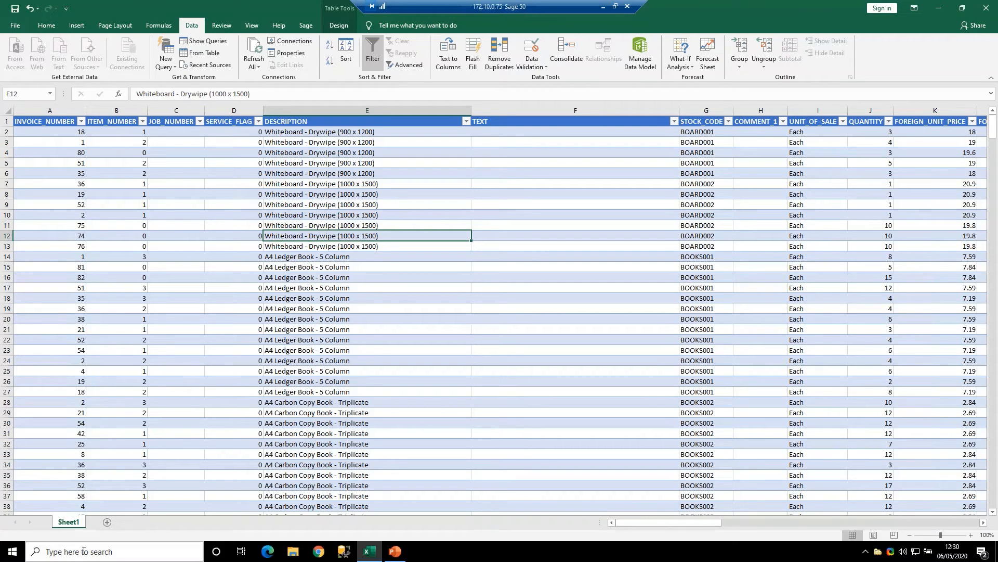
- Rename the Sheet1 worksheet as Excel Data
{"action": "double_click", "coordinate": [69, 522]}
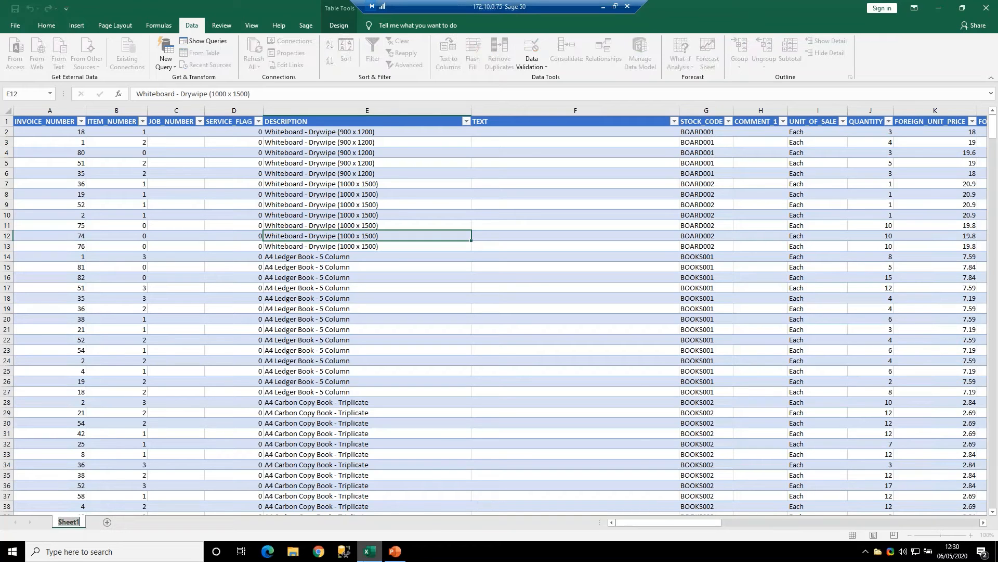
{"action": "mouse_move", "coordinate": [369, 552]}
{"action": "type", "text": "Excel Data"}
{"action": "key", "text": "Return"}
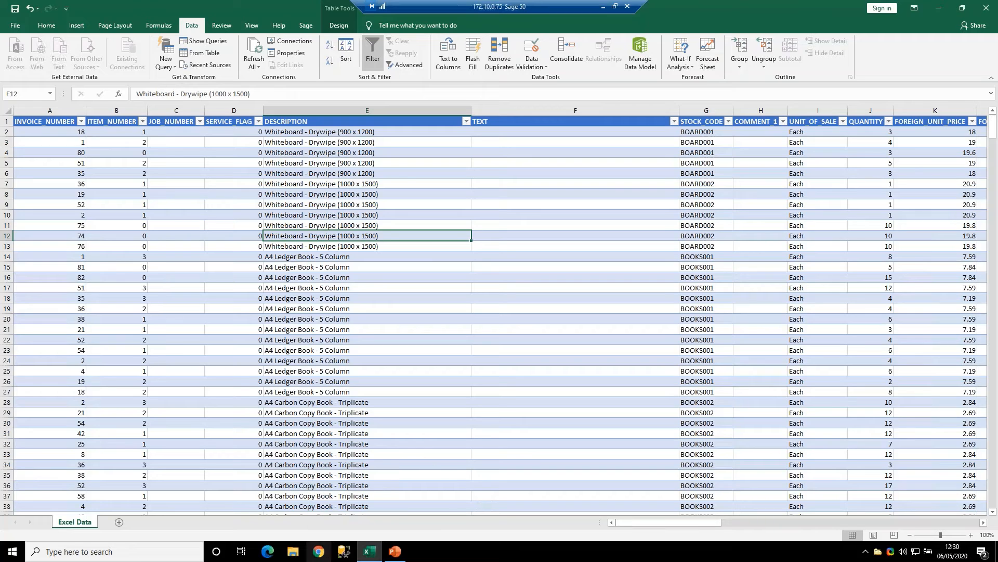
- Rename the worksheet as Invoice Lines
{"action": "double_click", "coordinate": [75, 521]}
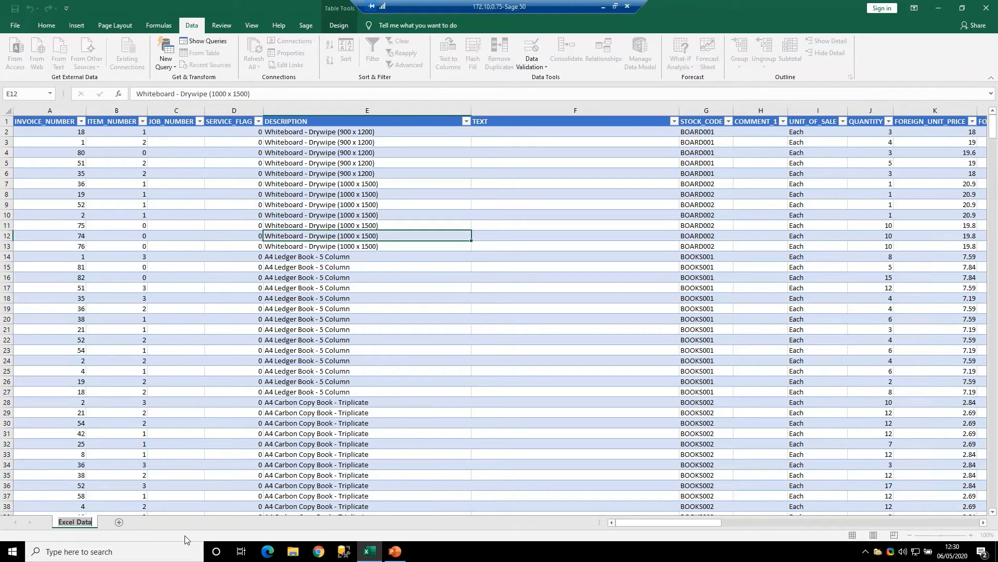
{"action": "type", "text": "Invoice Lines"}
{"action": "key", "text": "Return"}
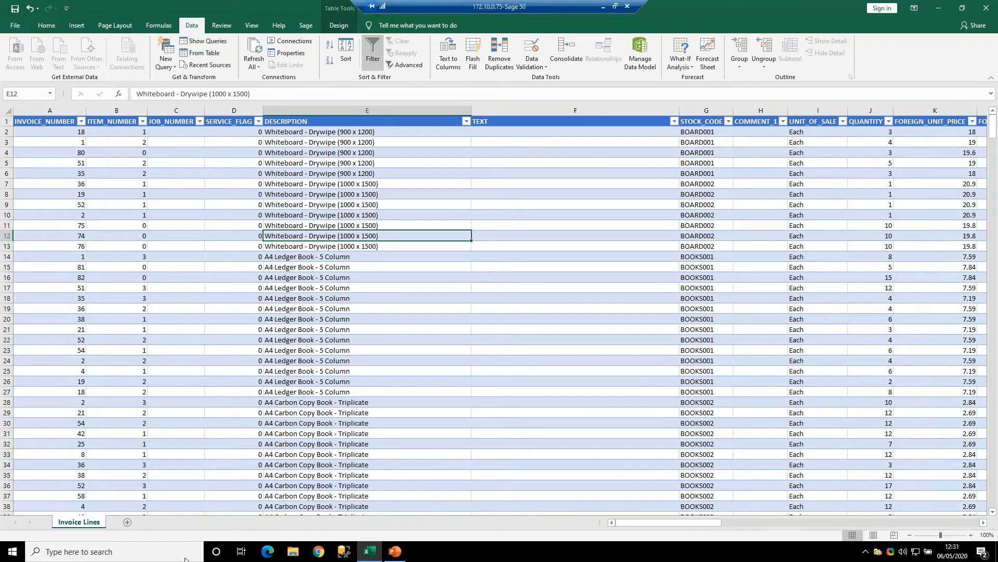
- Add a new worksheet after Invoice Lines and name it Pivot Analysis
{"action": "left_click", "coordinate": [127, 522]}
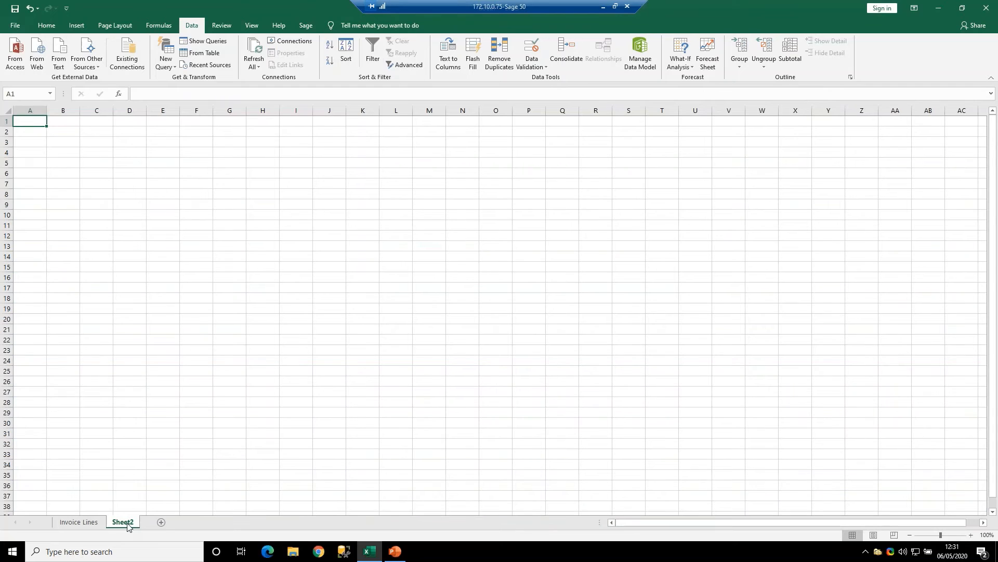
{"action": "double_click", "coordinate": [128, 524]}
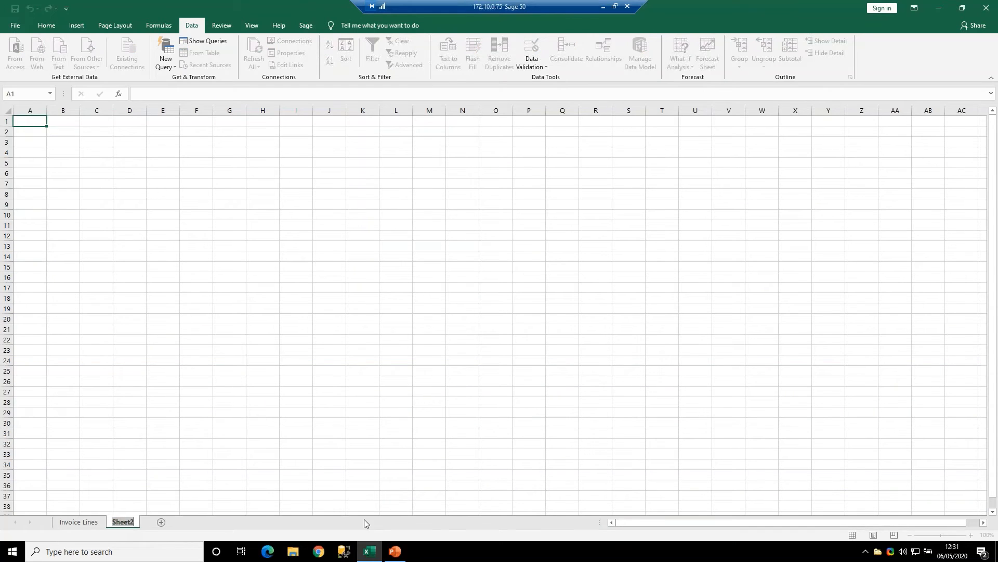
{"action": "type", "text": "Pivot Analysis"}
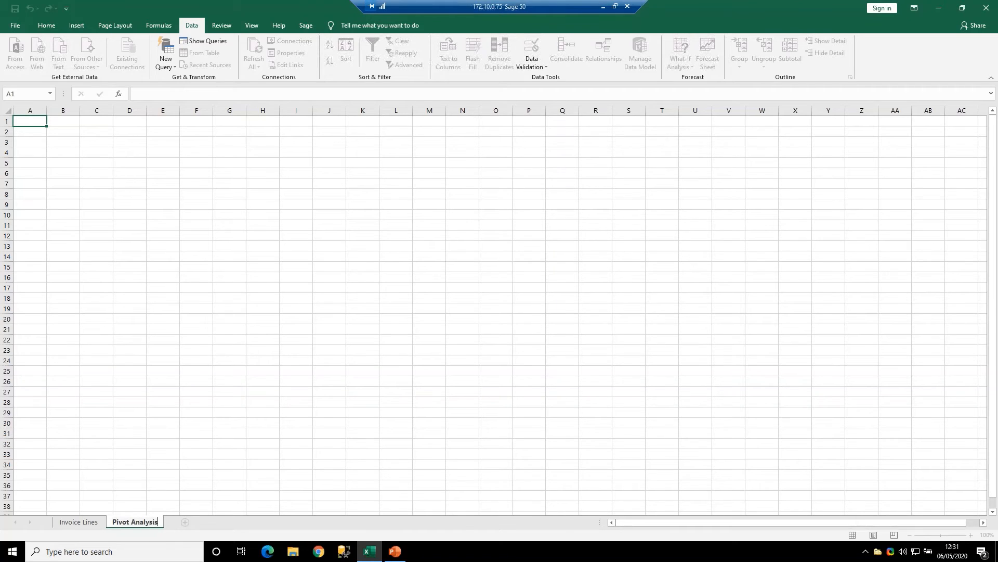
{"action": "key", "text": "Return"}
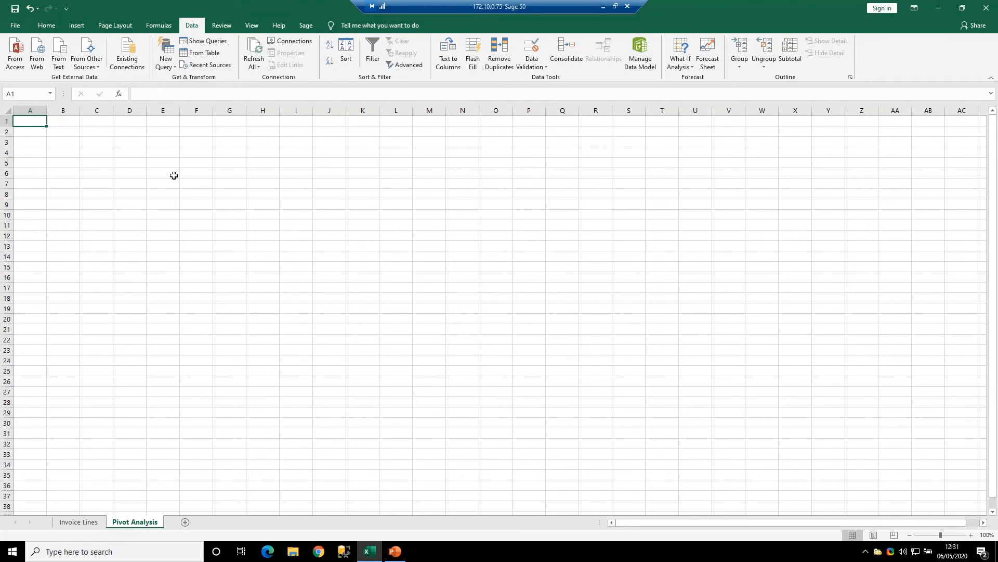
- Create a PivotTable at cell A1 of the Pivot Analysis sheet, using the whole Invoice Lines table as its source data
{"action": "left_click", "coordinate": [92, 203]}
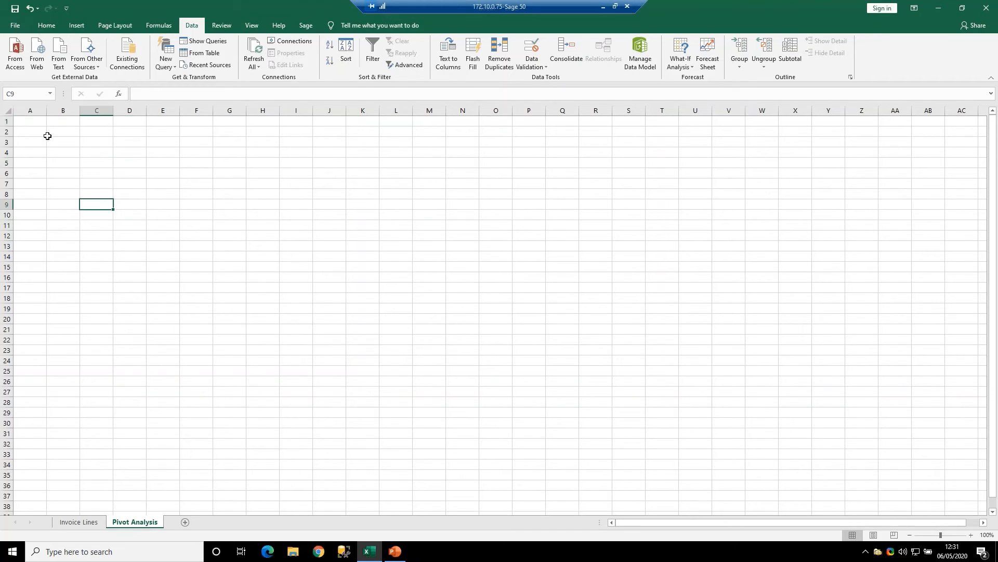
{"action": "key", "text": "ctrl+Home"}
{"action": "left_click", "coordinate": [85, 26]}
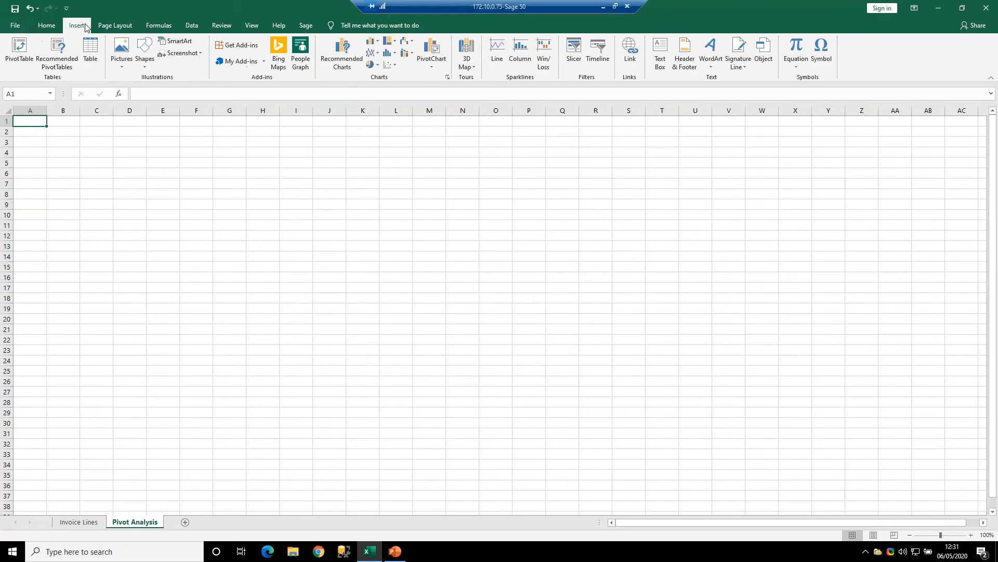
{"action": "left_click", "coordinate": [24, 52]}
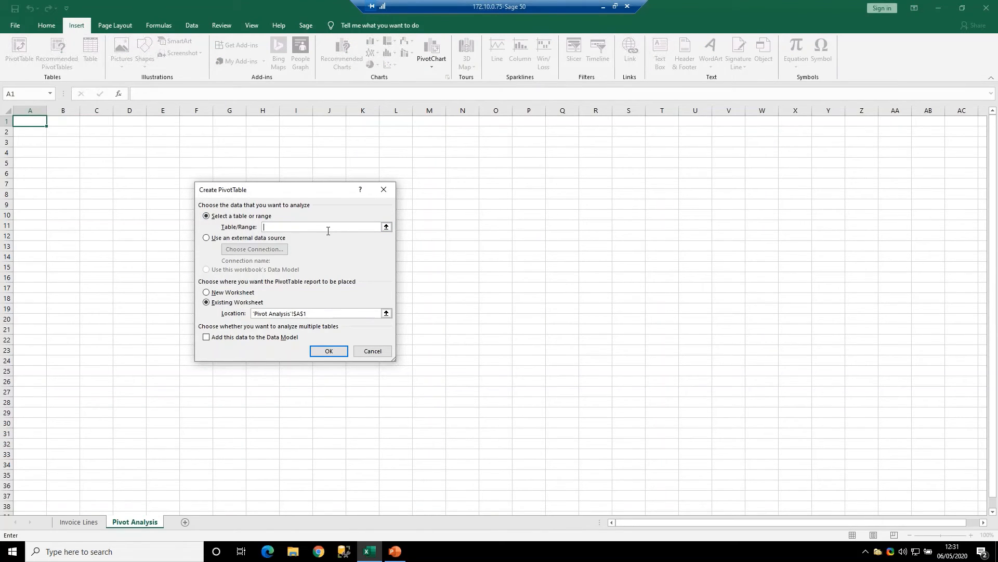
{"action": "left_click", "coordinate": [85, 518]}
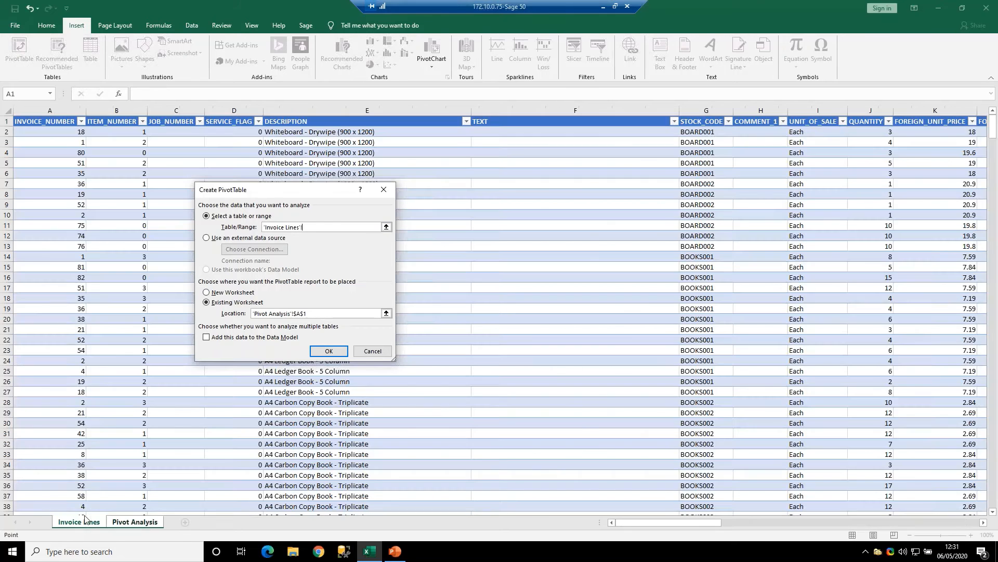
{"action": "left_click", "coordinate": [103, 227]}
{"action": "left_click_drag", "start_coordinate": [44, 122], "coordinate": [842, 498]}
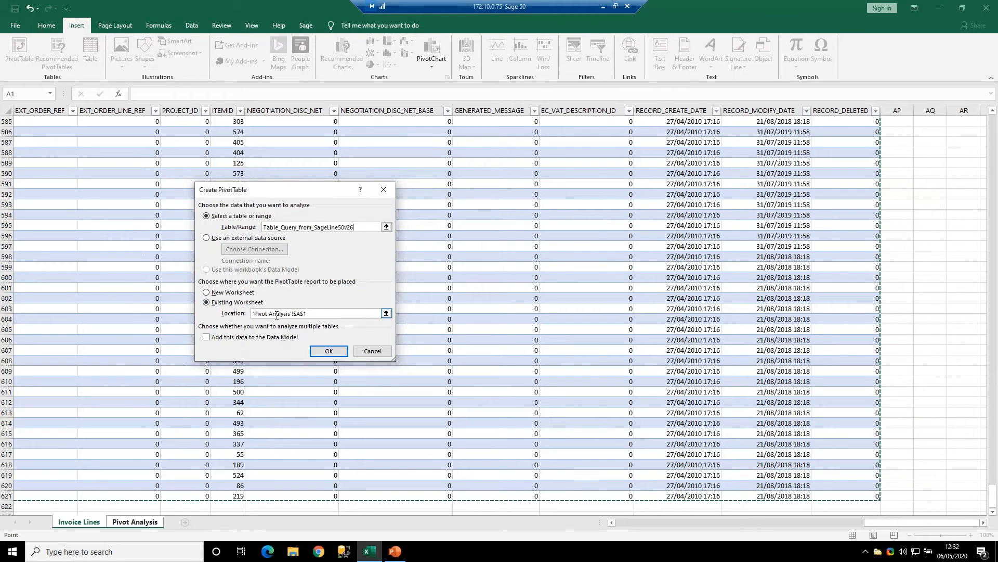
{"action": "left_click", "coordinate": [310, 315]}
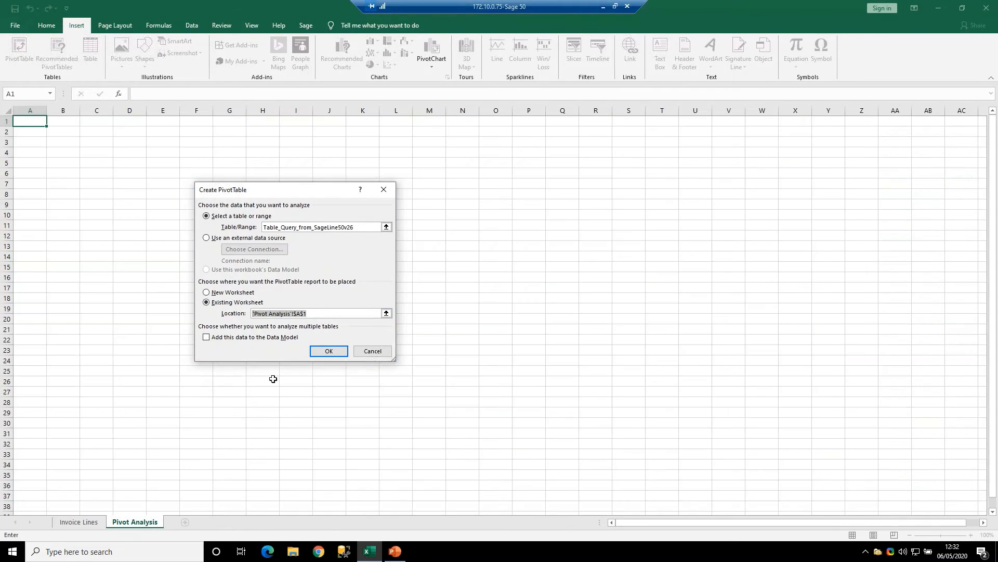
{"action": "left_click", "coordinate": [325, 352]}
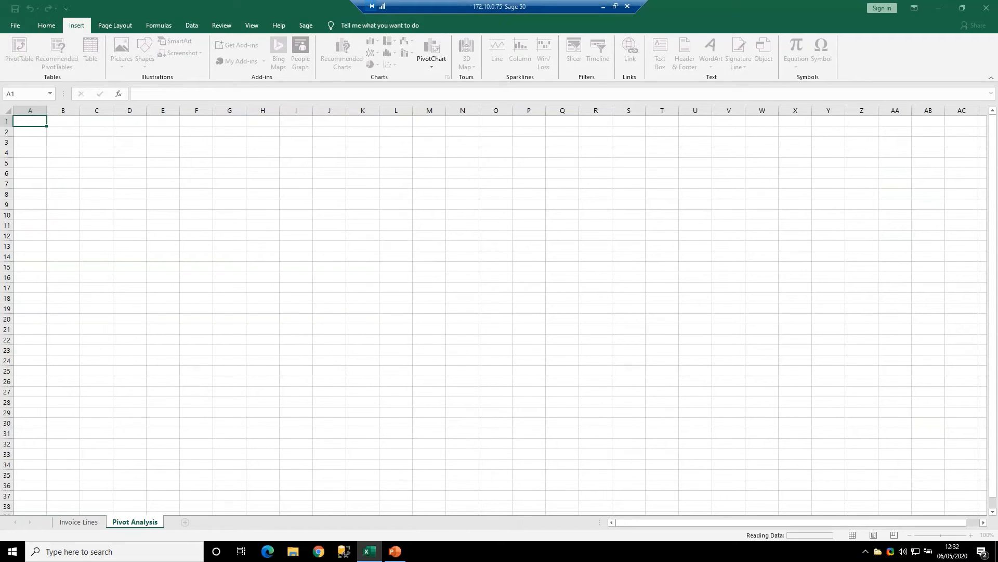
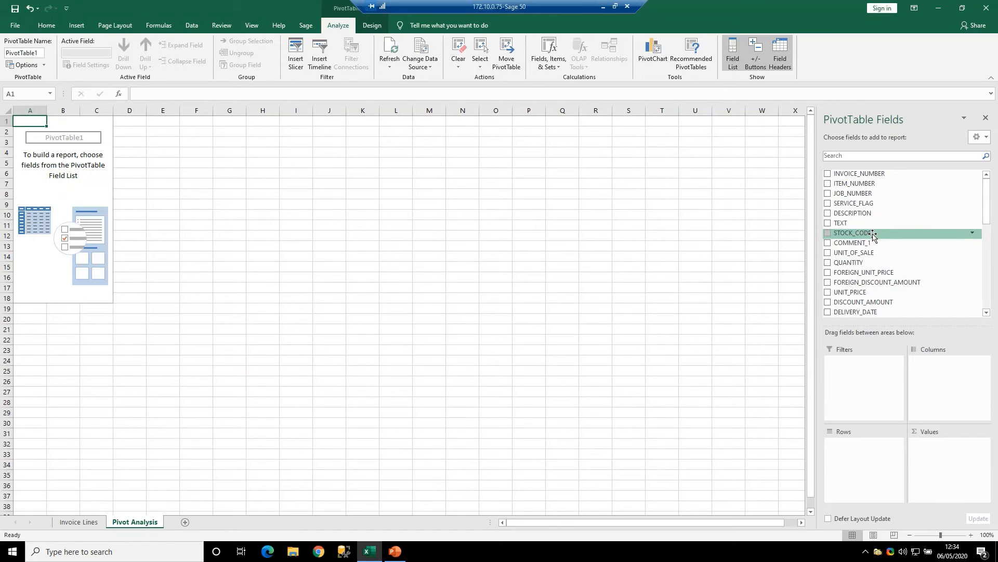
- Use STOCK_CODE as the PivotTable's rows and QUANTITY as its summed values
{"action": "left_click_drag", "start_coordinate": [873, 235], "coordinate": [979, 368]}
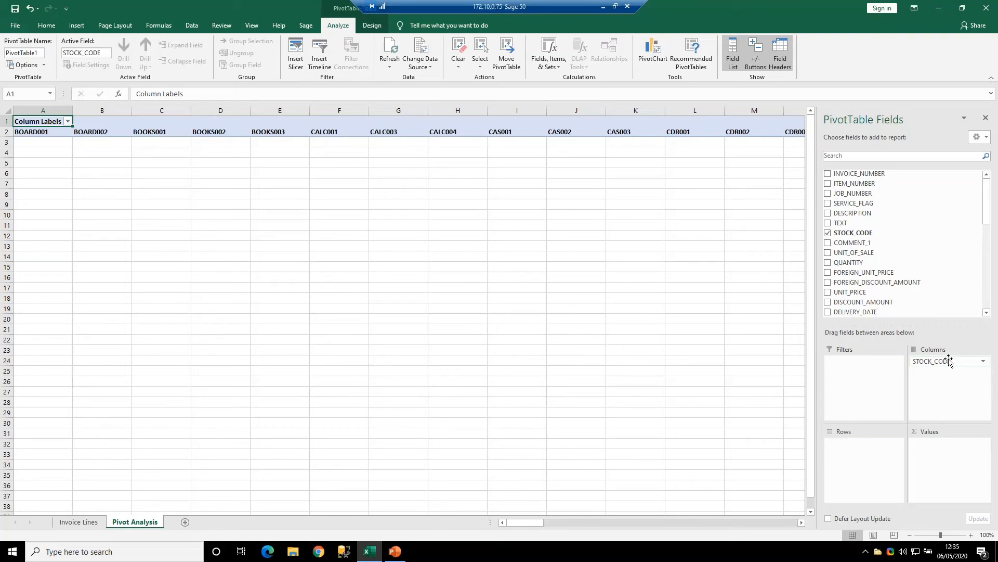
{"action": "left_click_drag", "start_coordinate": [947, 363], "coordinate": [861, 454]}
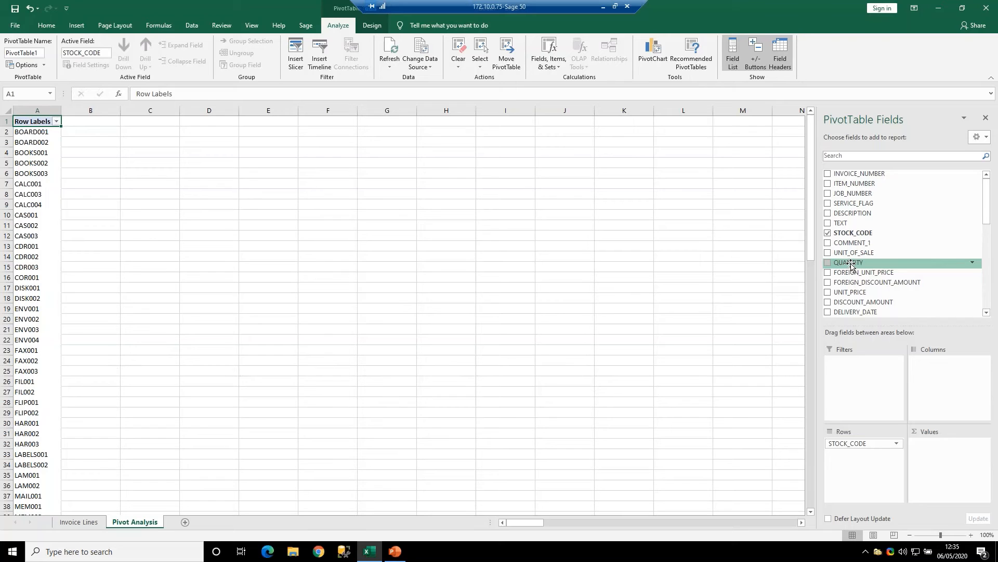
{"action": "left_click_drag", "start_coordinate": [851, 263], "coordinate": [886, 333]}
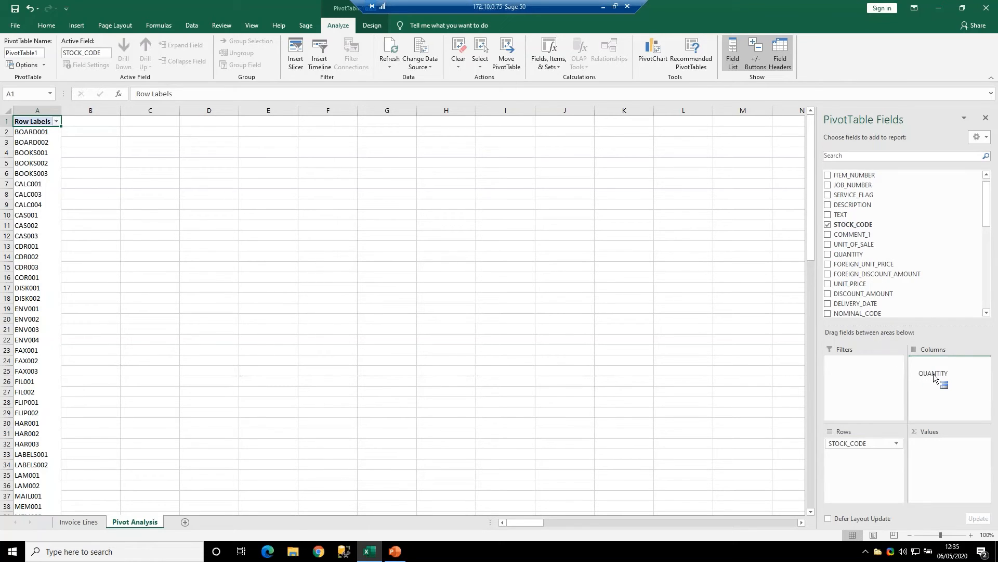
{"action": "left_click_drag", "start_coordinate": [934, 374], "coordinate": [935, 374]}
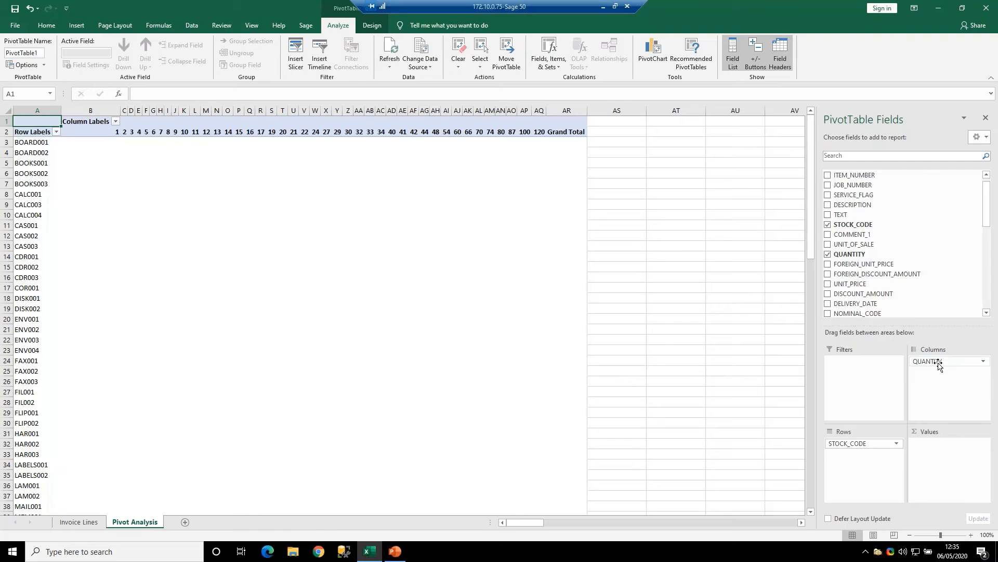
{"action": "left_click_drag", "start_coordinate": [939, 364], "coordinate": [950, 462]}
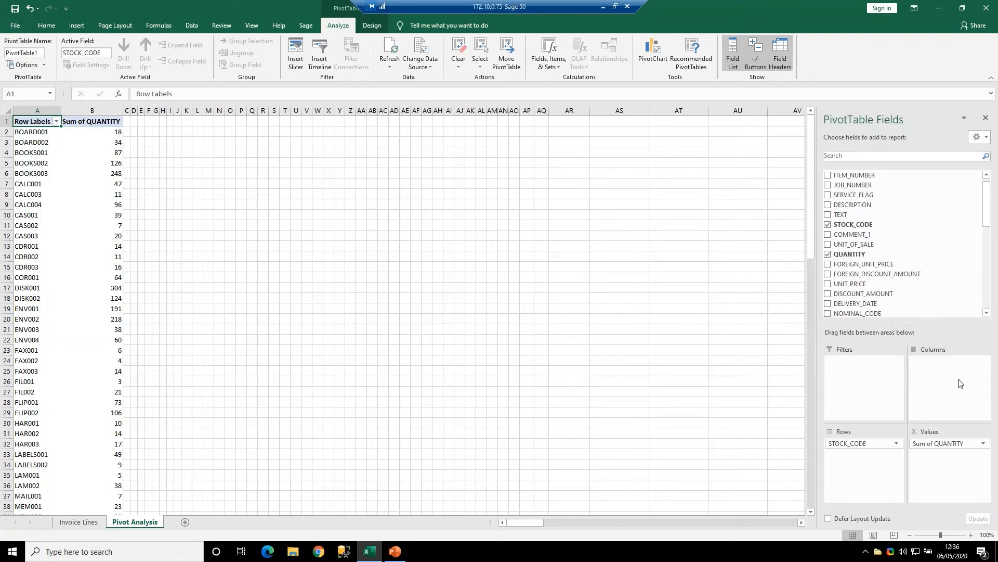
- Add DELIVERY_DATE to the PivotTable's columns, grouped by years and quarters
{"action": "left_click", "coordinate": [986, 314]}
{"action": "left_click", "coordinate": [986, 314]}
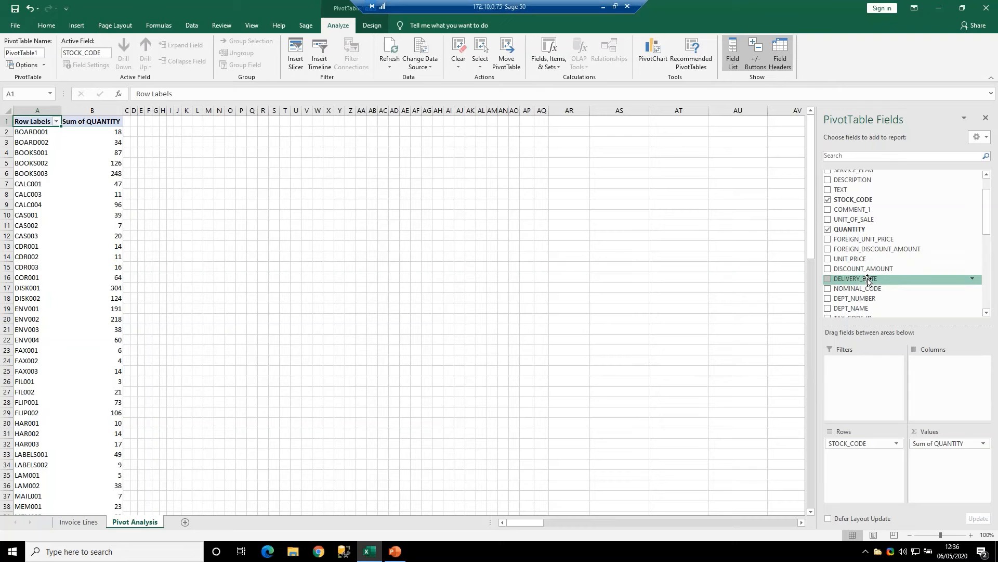
{"action": "left_click_drag", "start_coordinate": [867, 281], "coordinate": [949, 385]}
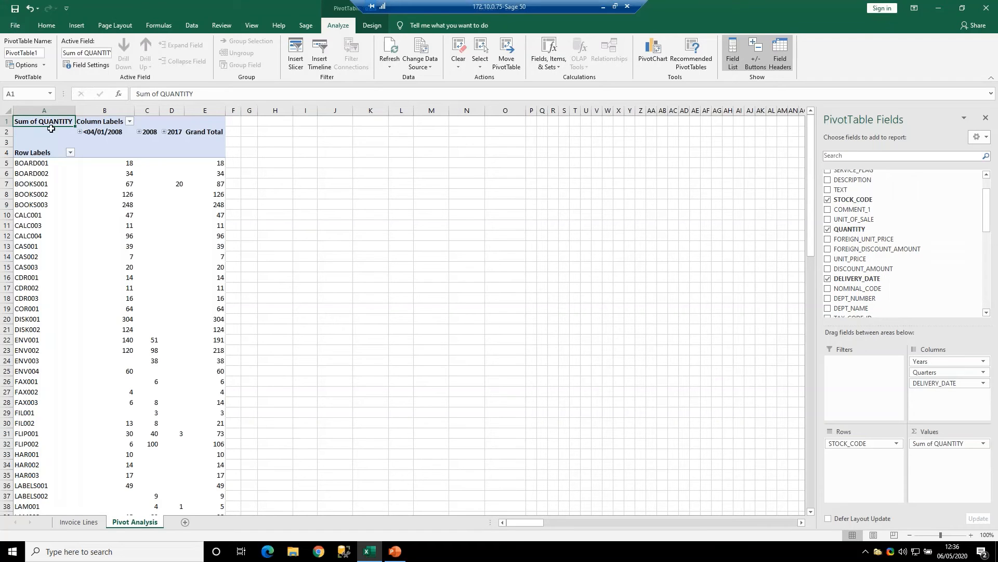
- Examine the quarter and month levels of the <04/01/2008 column group and collapse it again
{"action": "left_click", "coordinate": [81, 133]}
{"action": "left_click", "coordinate": [81, 141]}
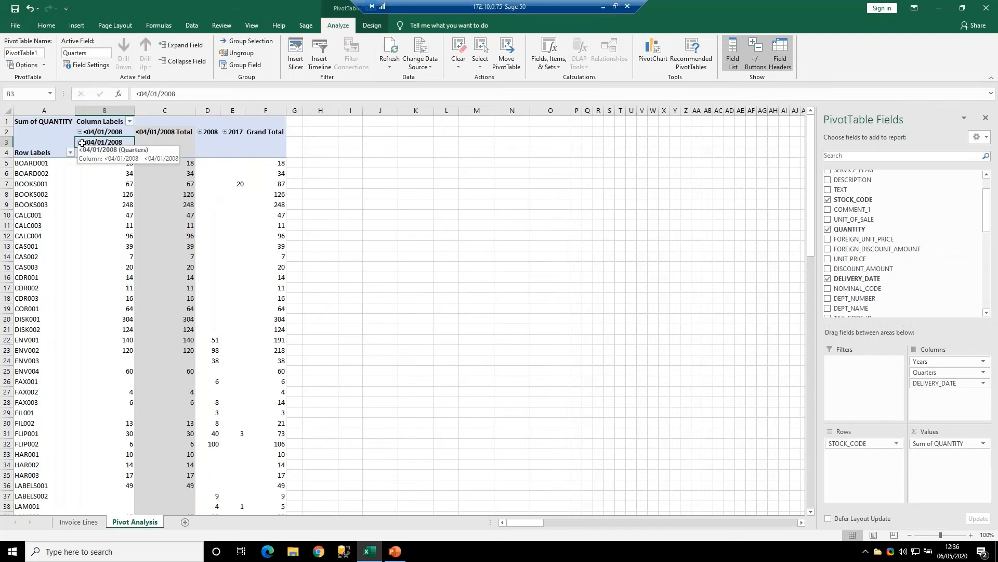
{"action": "left_click", "coordinate": [81, 143]}
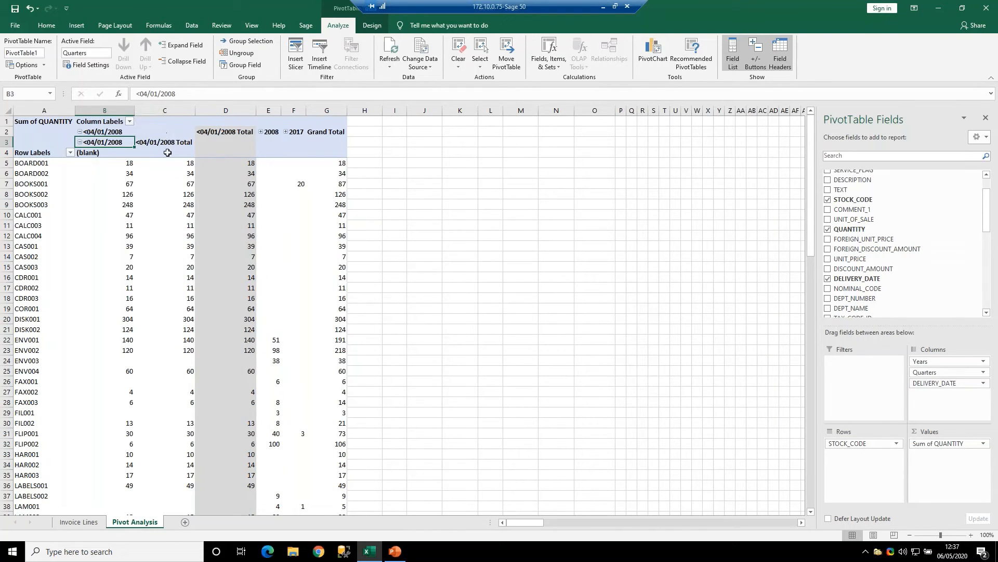
{"action": "left_click", "coordinate": [80, 143]}
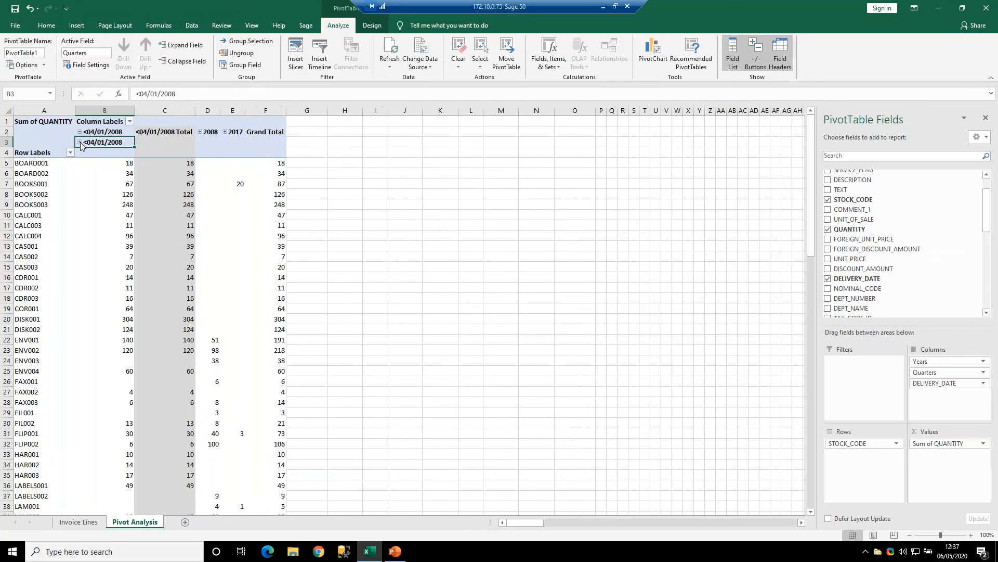
{"action": "left_click", "coordinate": [80, 132]}
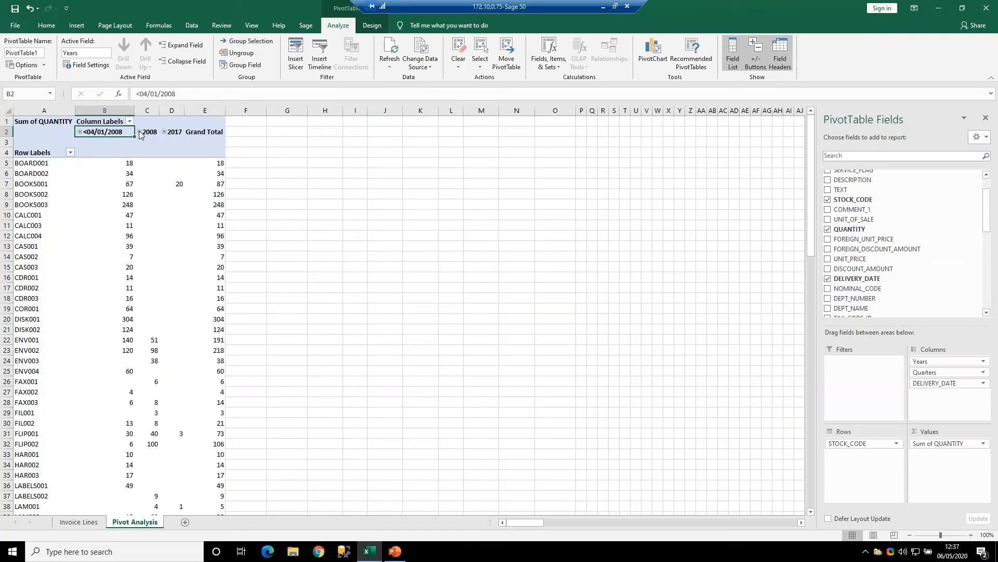
- Expand the 2008 and 2017 column groups to show quarters, and expand Qtr2 to show its months
{"action": "left_click", "coordinate": [140, 133]}
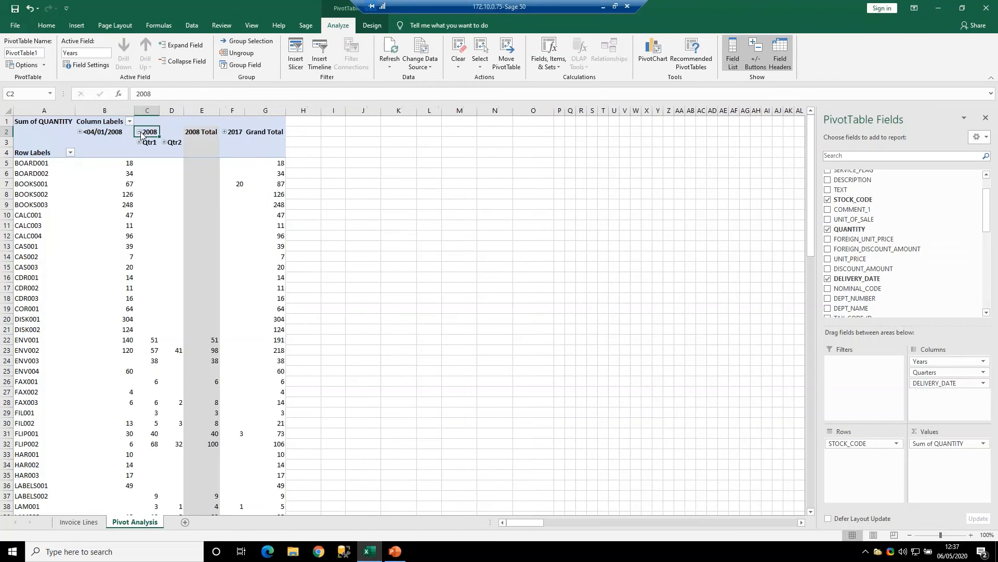
{"action": "left_click", "coordinate": [213, 340]}
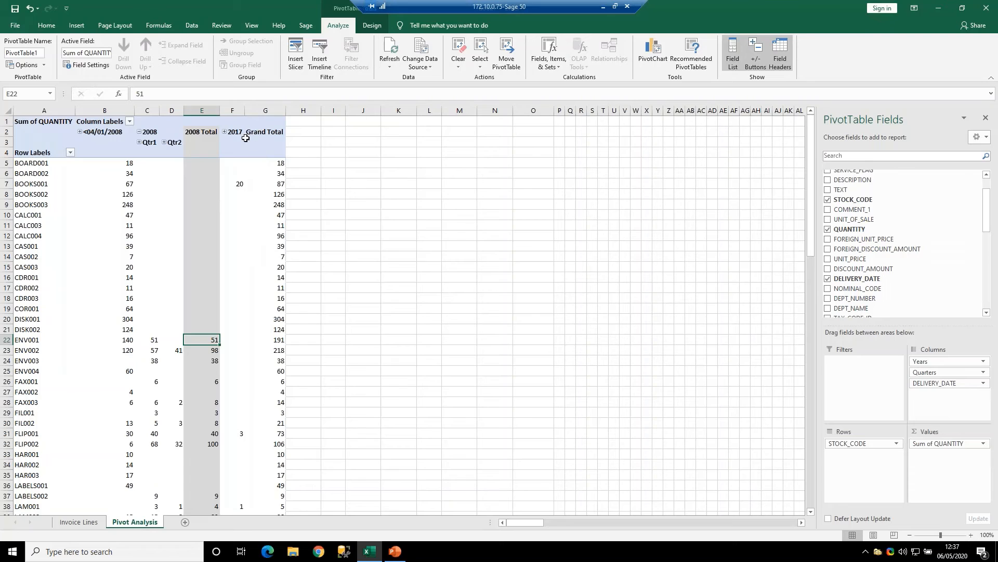
{"action": "left_click", "coordinate": [226, 133]}
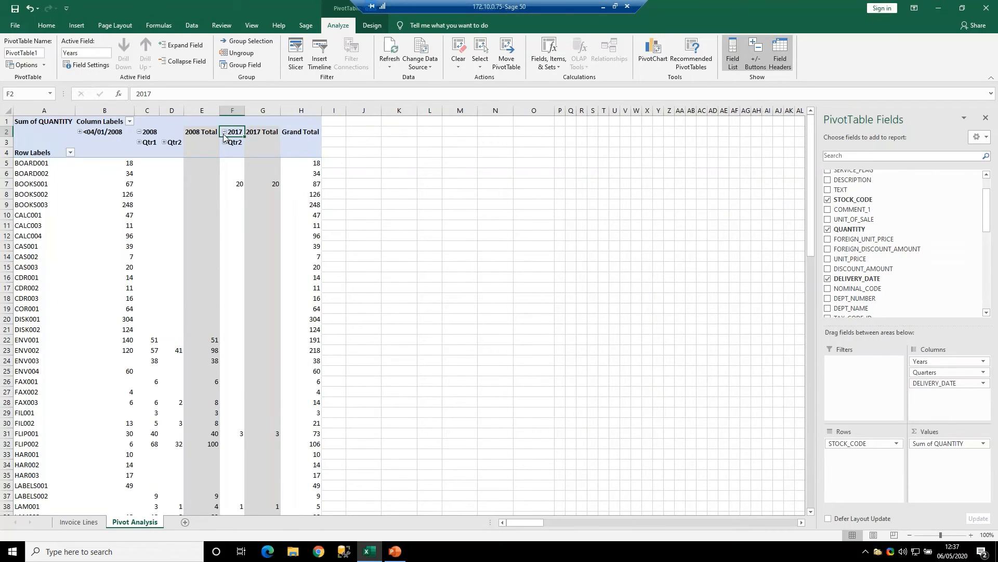
{"action": "left_click", "coordinate": [225, 142]}
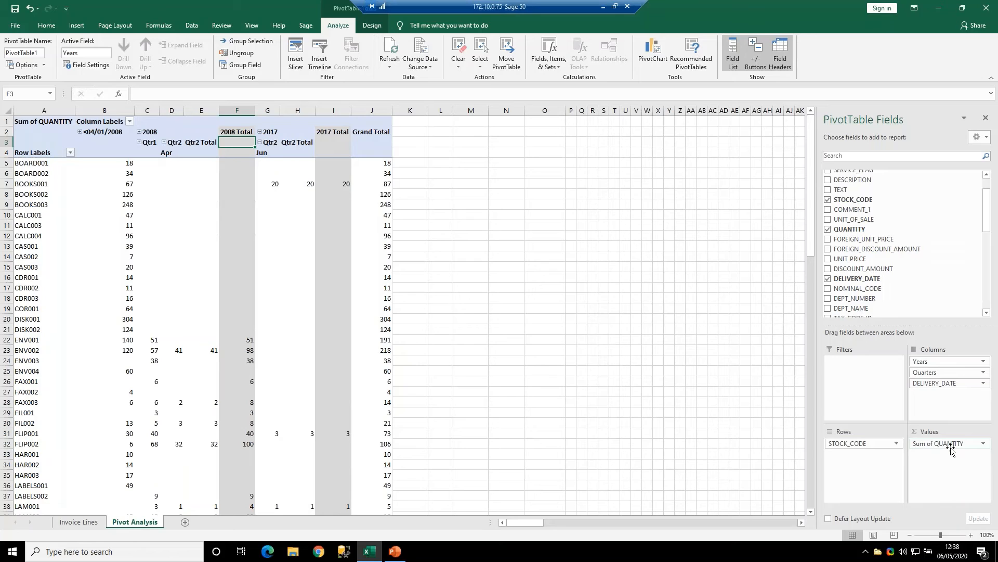
- Add FULL_NET_AMOUNT to the PivotTable's values and remove QUANTITY from them
{"action": "left_click", "coordinate": [986, 313]}
{"action": "left_click", "coordinate": [986, 313]}
{"action": "left_click", "coordinate": [987, 312]}
{"action": "left_click", "coordinate": [987, 312]}
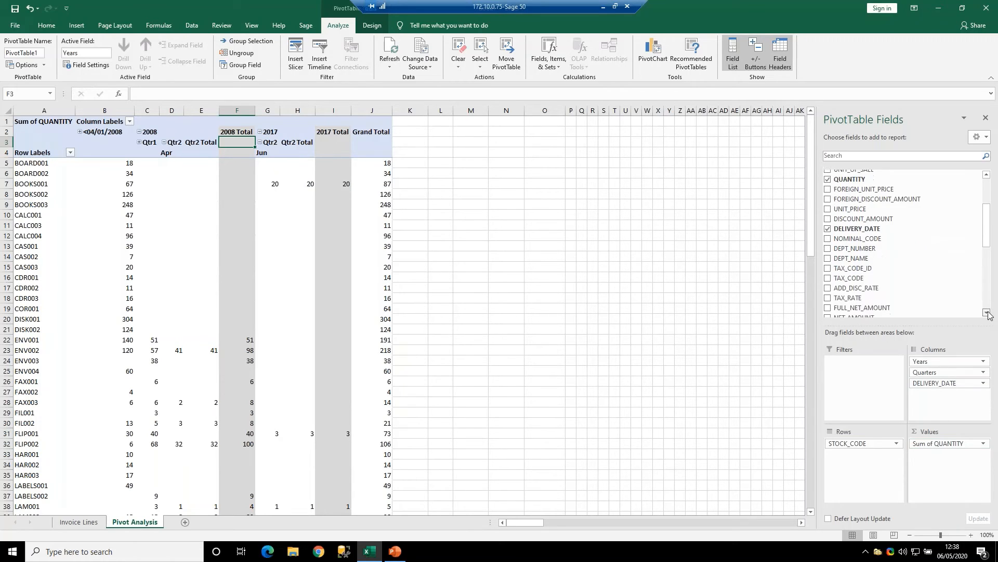
{"action": "left_click", "coordinate": [986, 313]}
{"action": "left_click", "coordinate": [987, 312]}
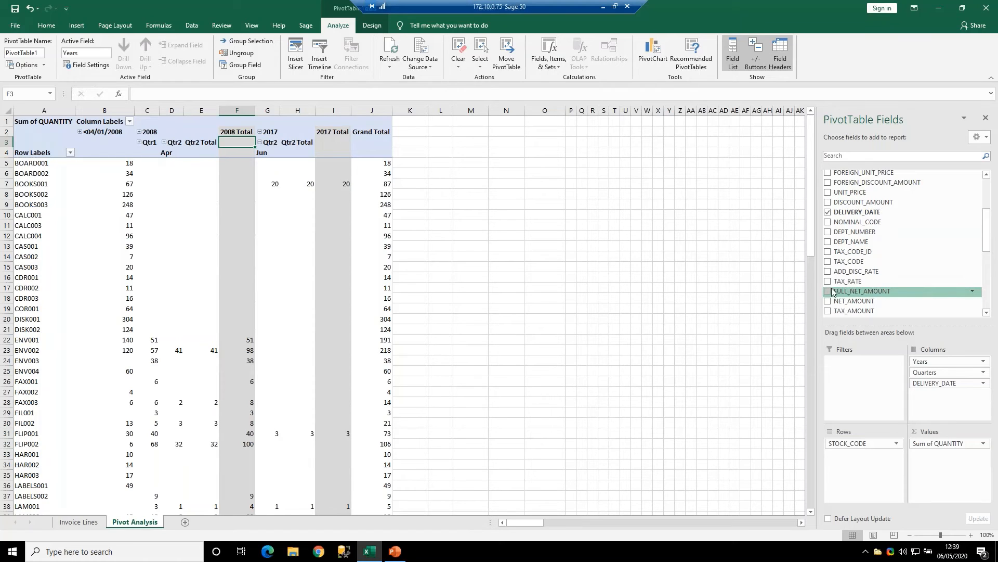
{"action": "left_click_drag", "start_coordinate": [831, 290], "coordinate": [931, 480]}
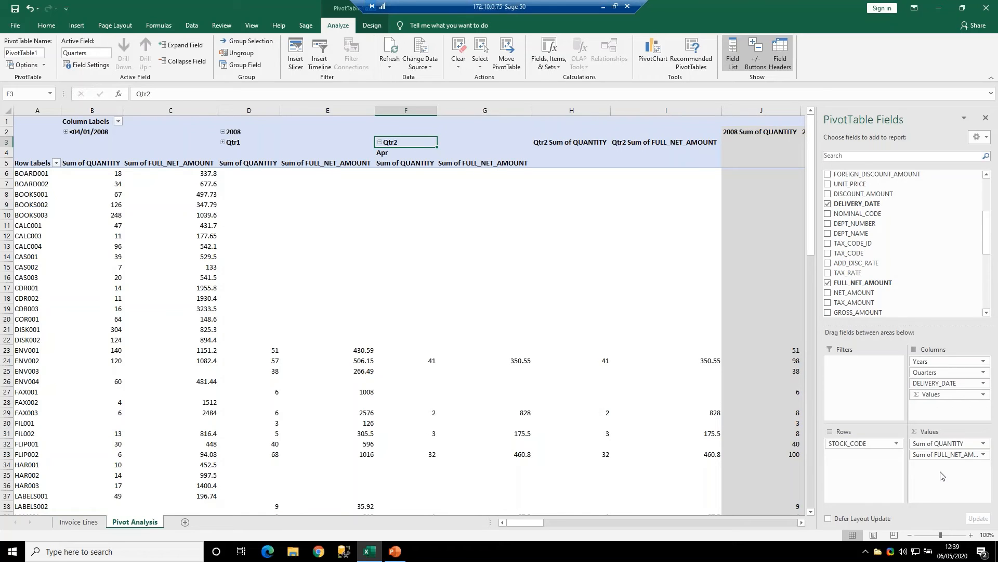
{"action": "left_click", "coordinate": [360, 351]}
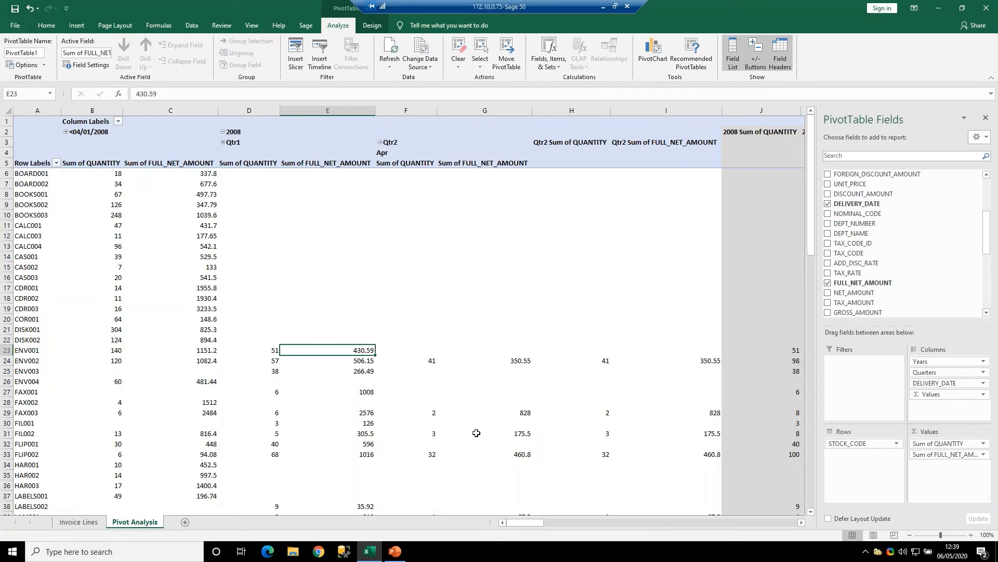
{"action": "mouse_move", "coordinate": [476, 433]}
{"action": "mouse_move", "coordinate": [272, 152]}
{"action": "left_click_drag", "start_coordinate": [968, 446], "coordinate": [915, 215]}
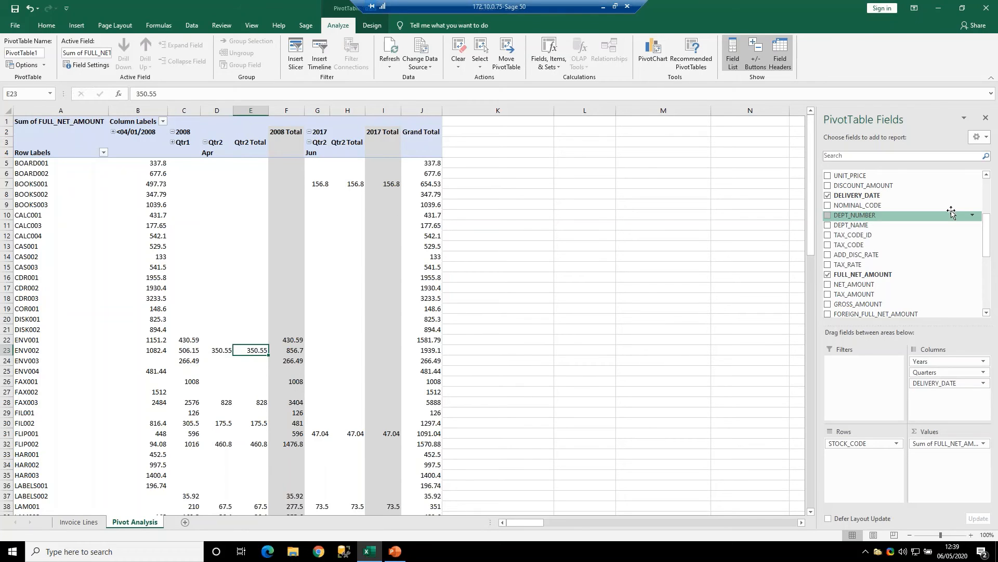
- Give the FULL_NET_AMOUNT value field the custom name Net Sales in its value field settings
{"action": "left_click", "coordinate": [984, 444]}
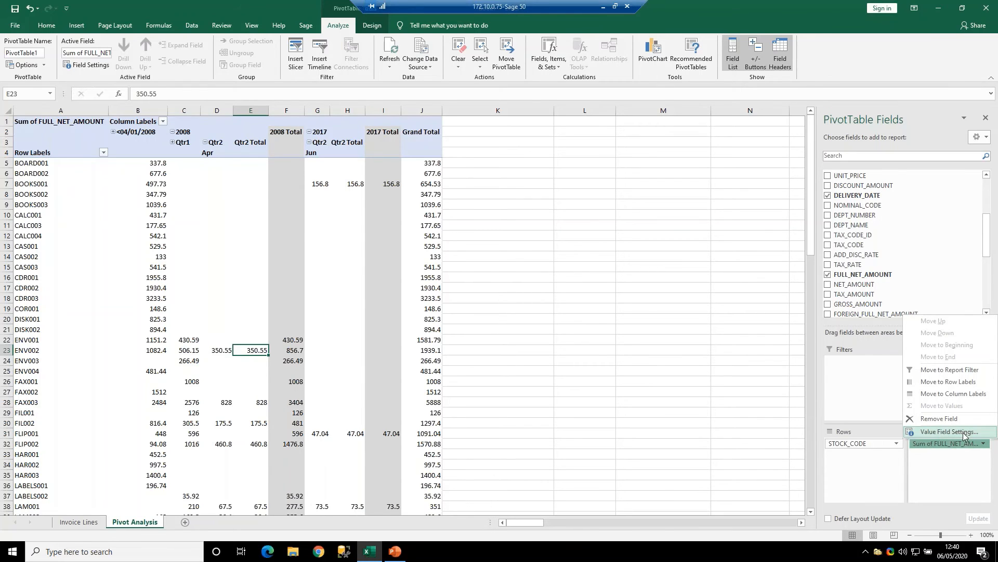
{"action": "left_click", "coordinate": [948, 432]}
{"action": "left_click", "coordinate": [283, 225]}
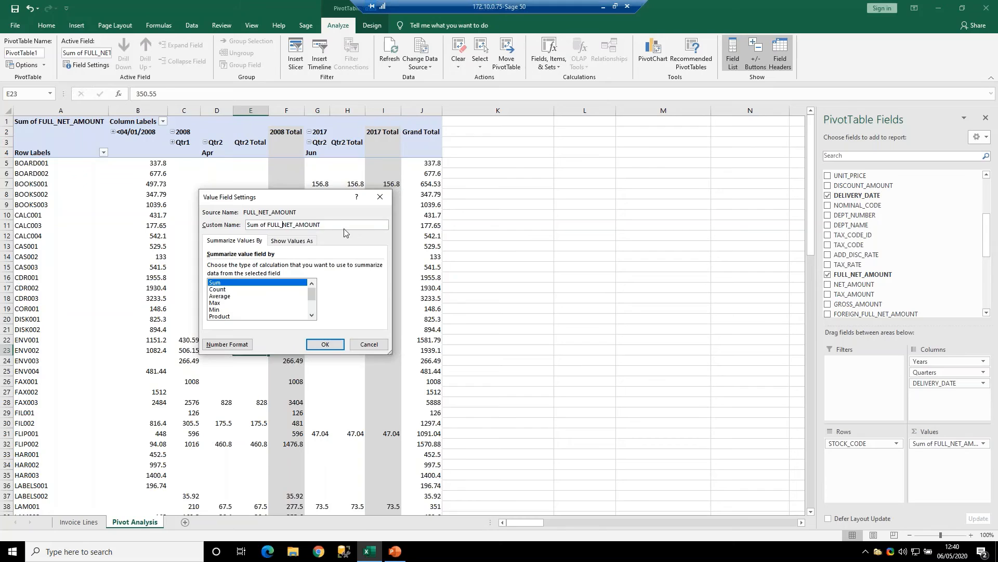
{"action": "left_click_drag", "start_coordinate": [352, 226], "coordinate": [243, 227]}
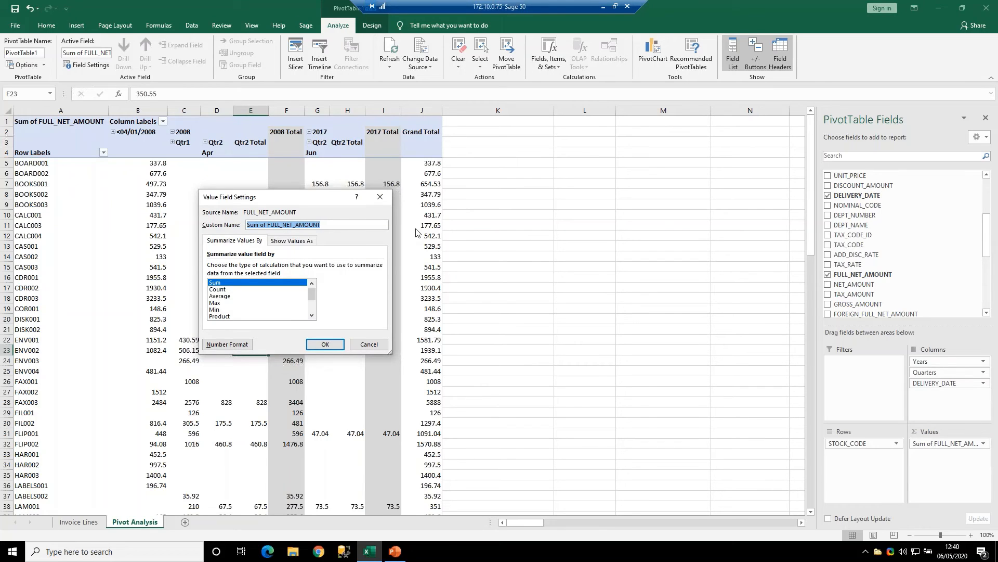
{"action": "type", "text": "Net Sales"}
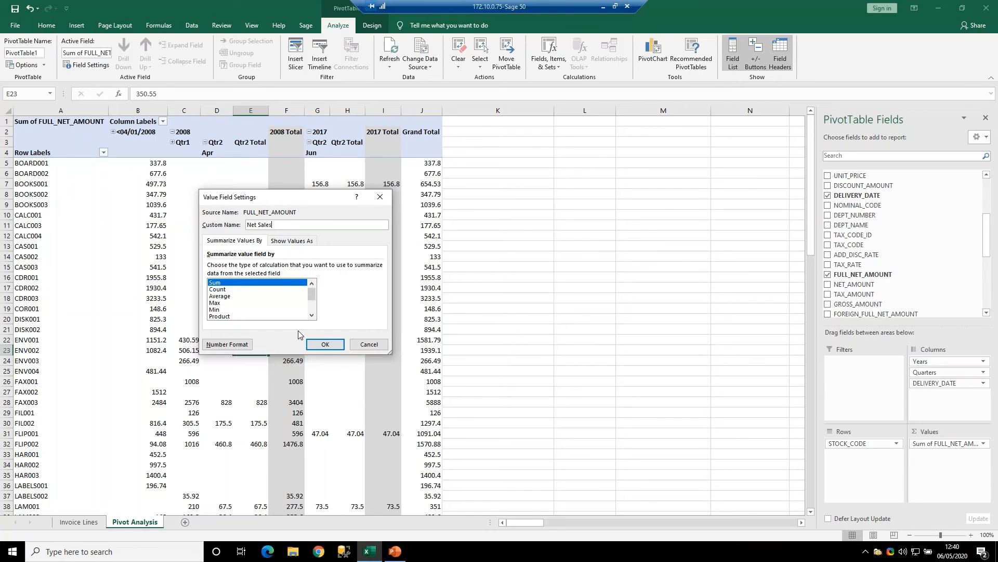
{"action": "left_click", "coordinate": [325, 344]}
{"action": "left_click", "coordinate": [25, 121]}
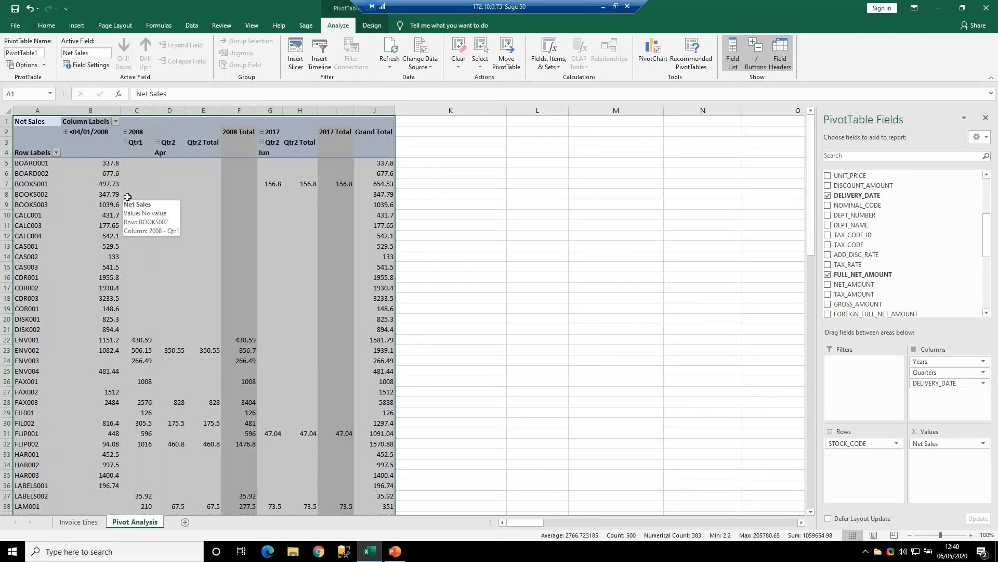
{"action": "left_click", "coordinate": [143, 185]}
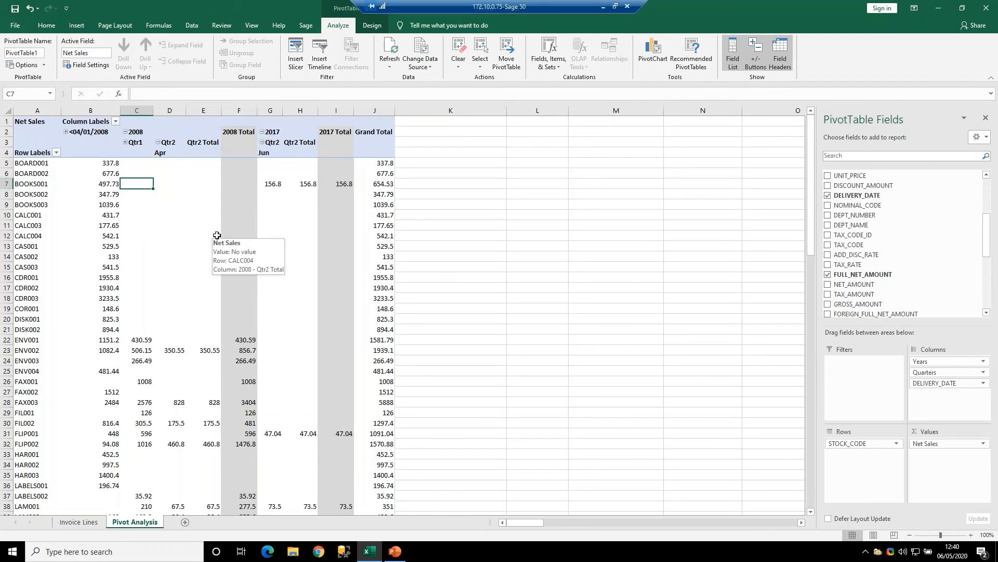
- Refresh the query data in the table on the Invoice Lines sheet
{"action": "left_click", "coordinate": [84, 522]}
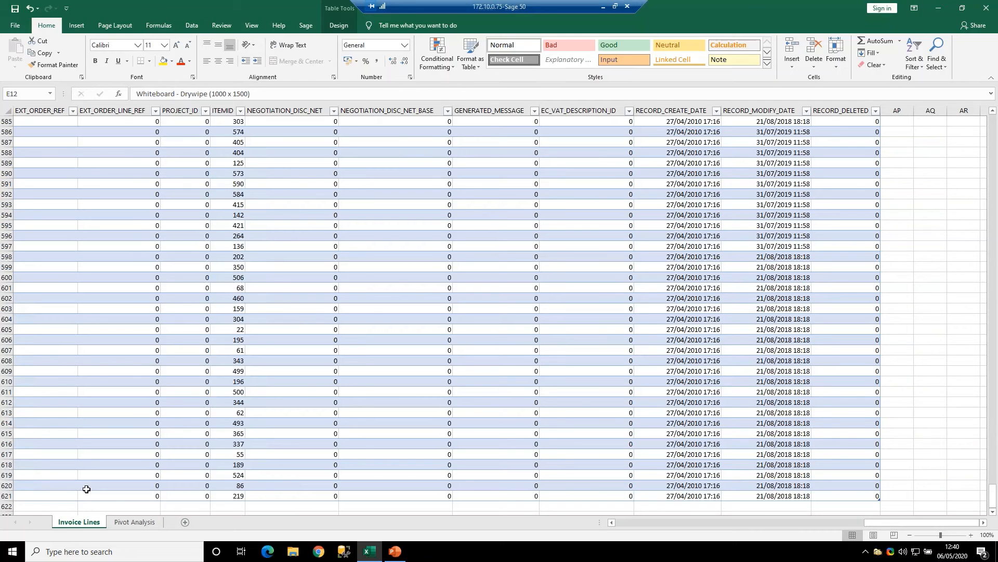
{"action": "left_click", "coordinate": [237, 423]}
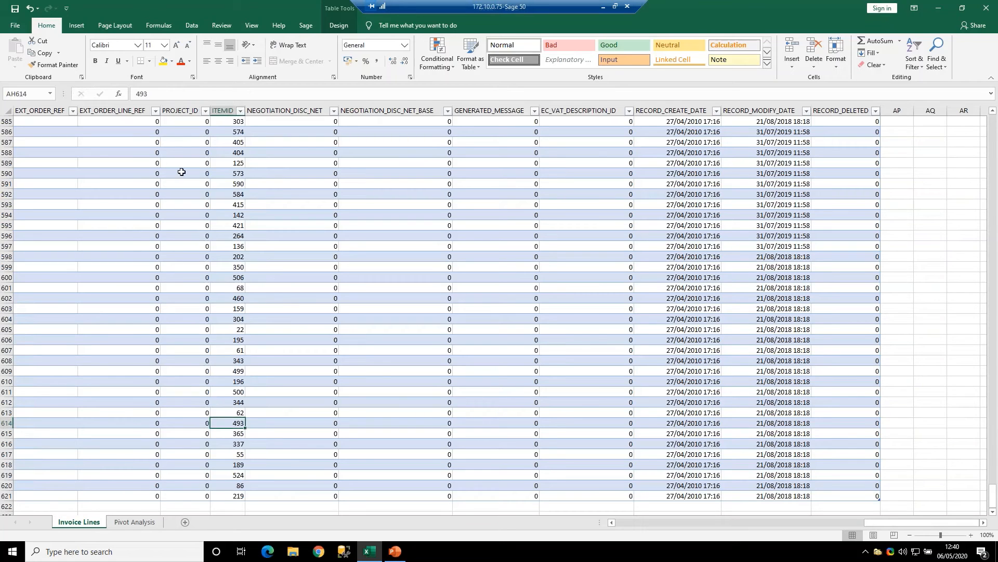
{"action": "left_click", "coordinate": [195, 27]}
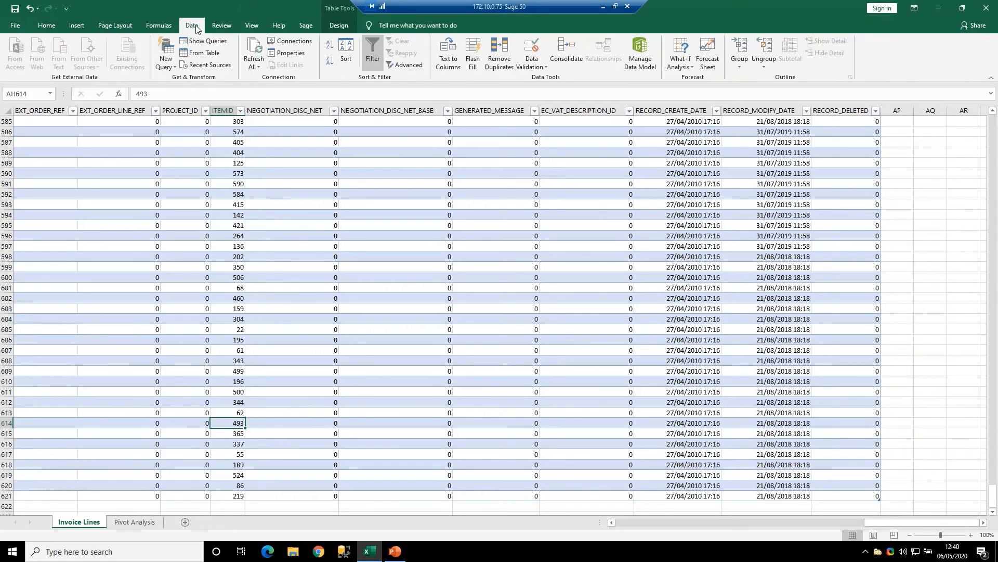
{"action": "left_click", "coordinate": [254, 63]}
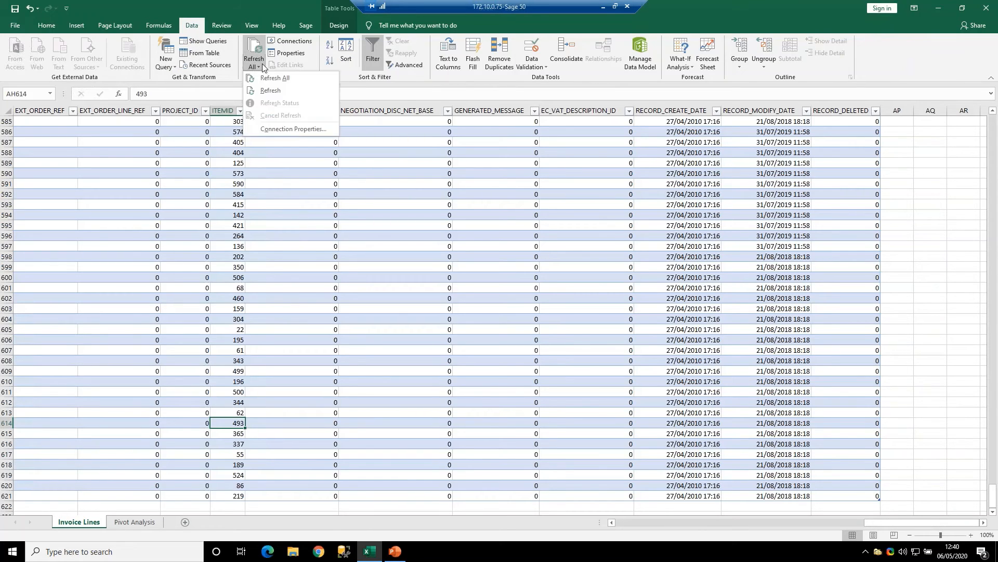
{"action": "left_click", "coordinate": [271, 91]}
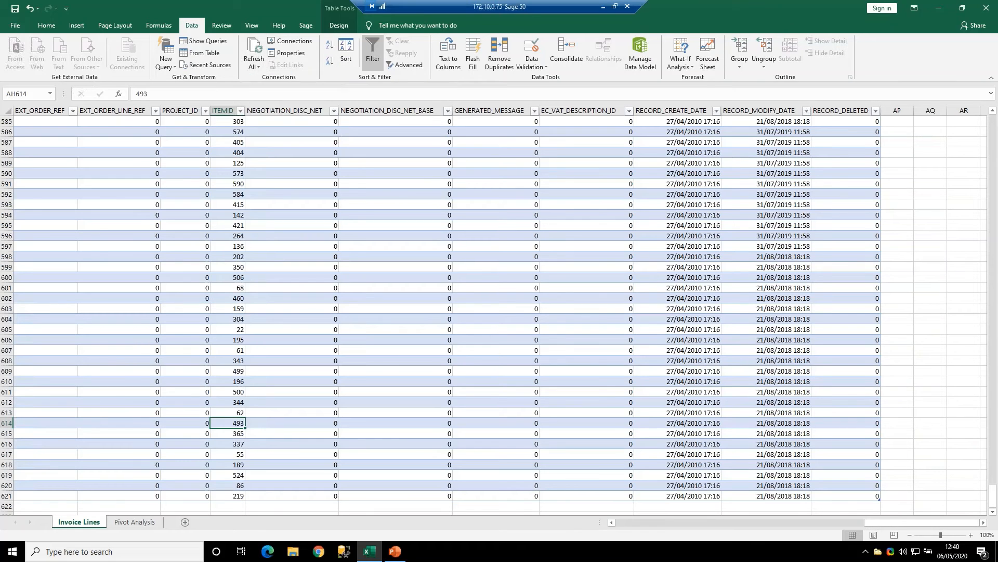
- Refresh the PivotTable on the Pivot Analysis sheet from the updated Invoice Lines data
{"action": "left_click", "coordinate": [134, 521]}
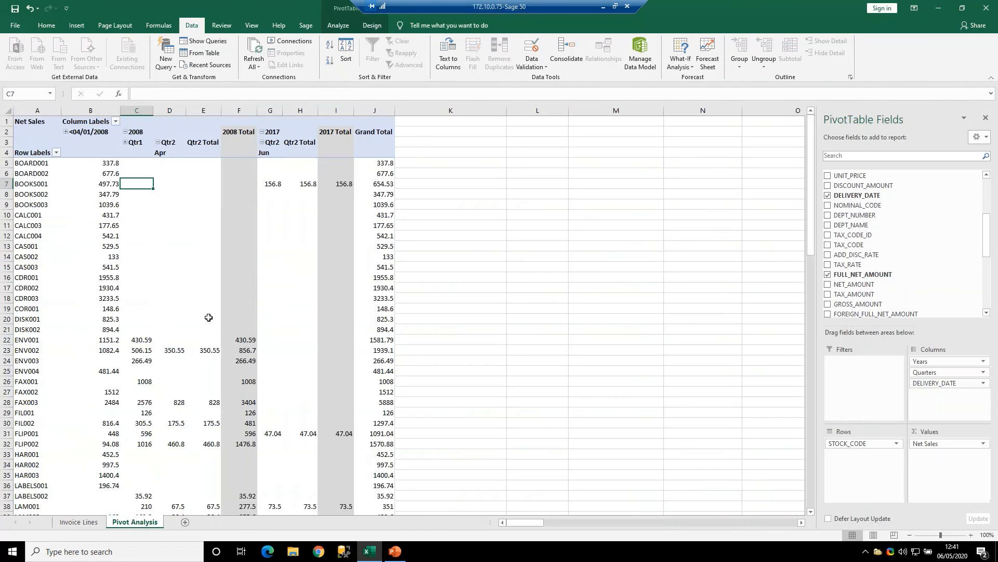
{"action": "left_click", "coordinate": [112, 321]}
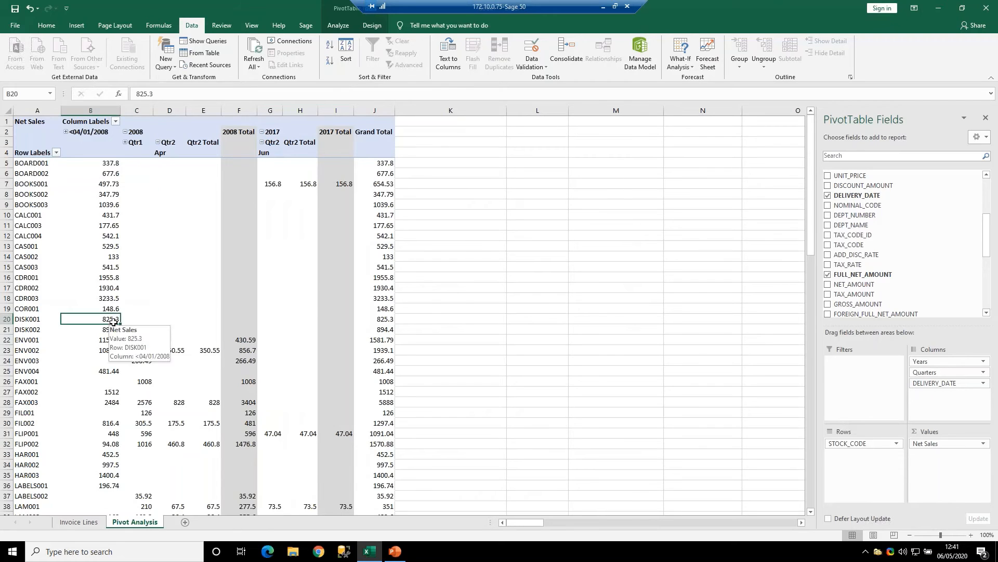
{"action": "left_click", "coordinate": [259, 66]}
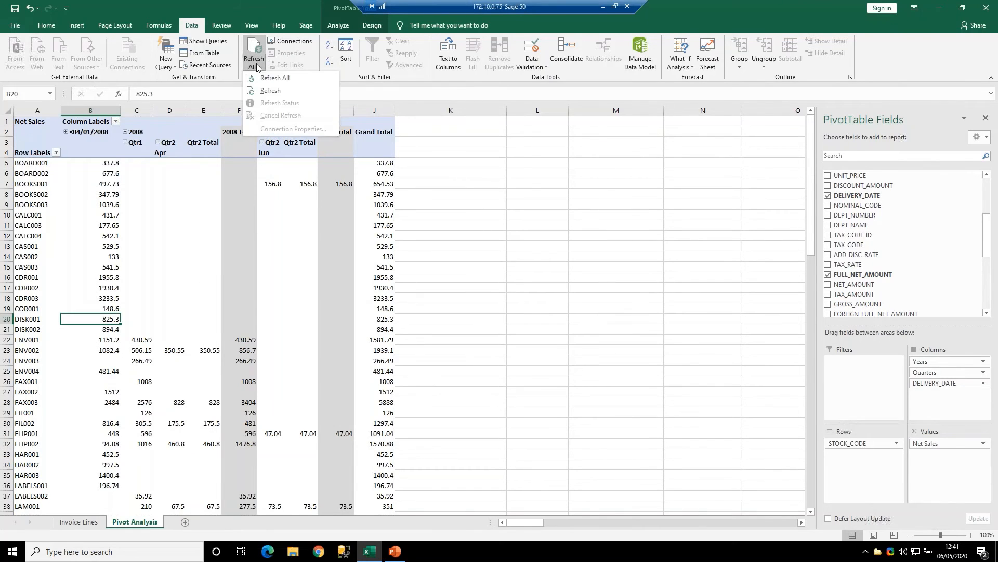
{"action": "left_click", "coordinate": [291, 93]}
{"action": "left_click", "coordinate": [263, 228]}
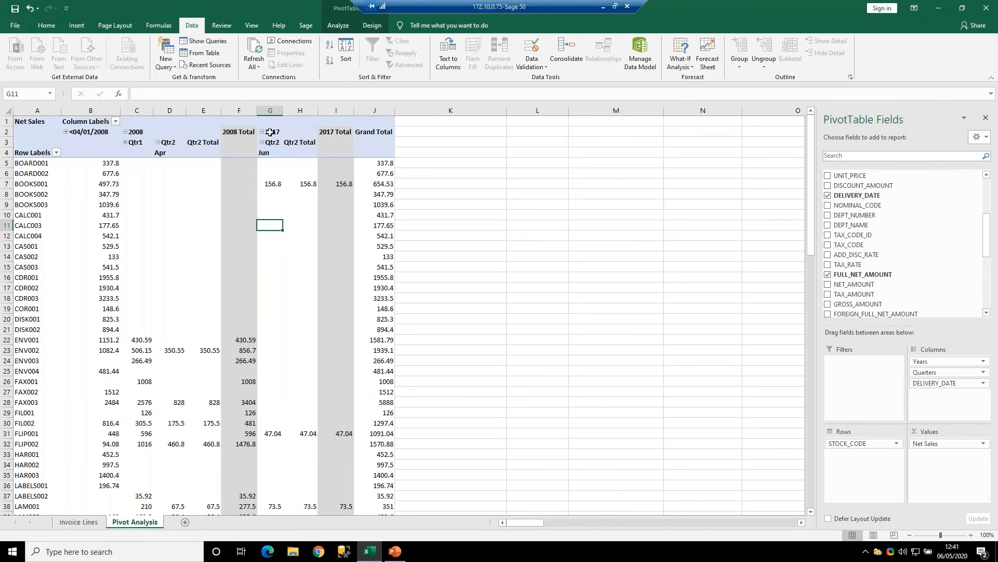
{"action": "left_click", "coordinate": [269, 131]}
{"action": "left_click", "coordinate": [19, 153]}
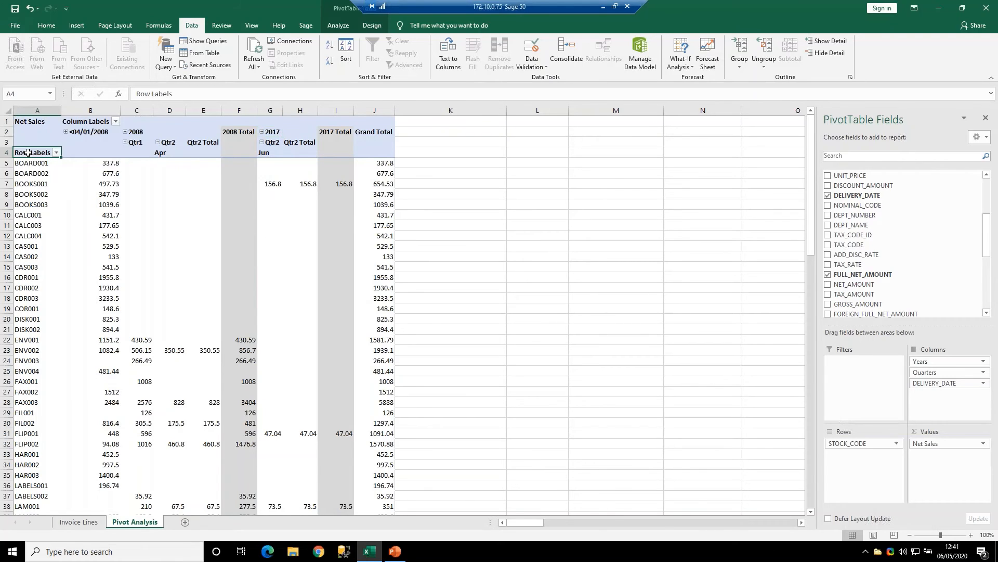
{"action": "right_click", "coordinate": [29, 156]}
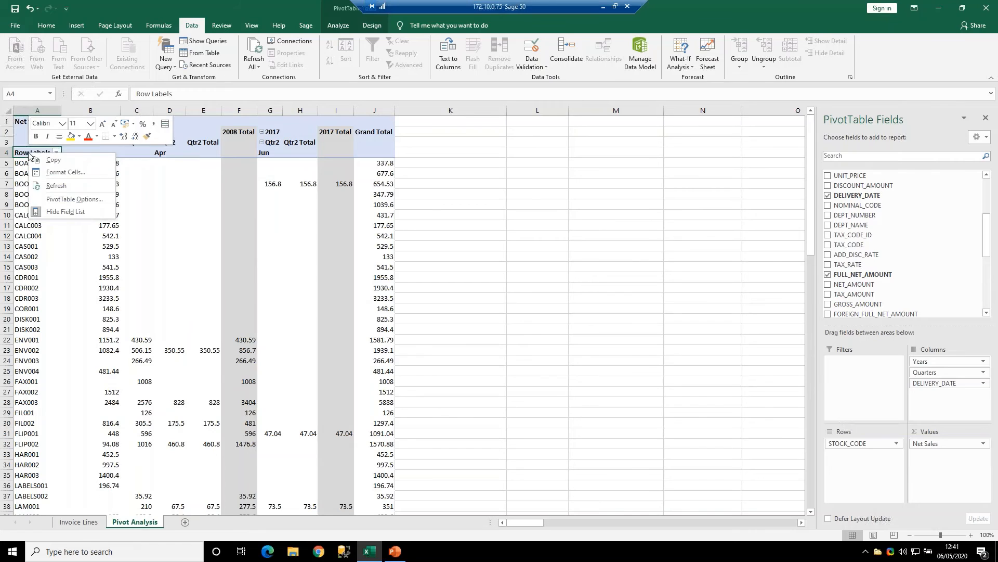
{"action": "left_click", "coordinate": [65, 171]}
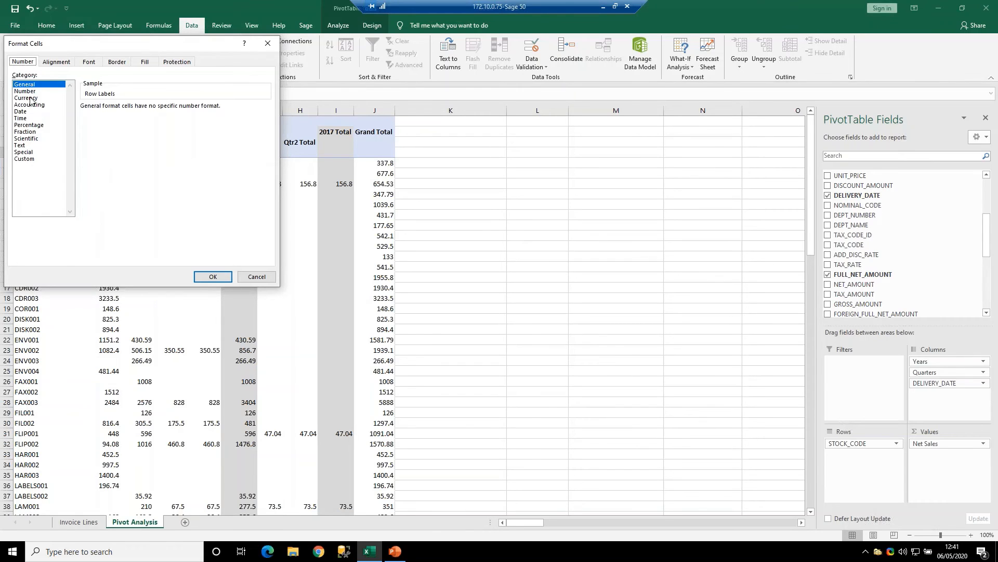
{"action": "left_click", "coordinate": [257, 276]}
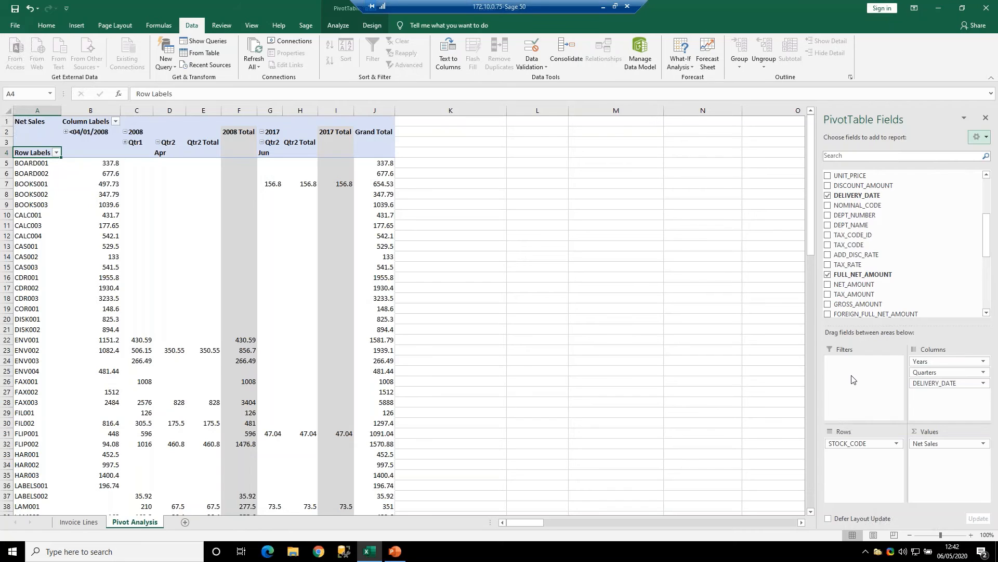
{"action": "left_click", "coordinate": [68, 522]}
{"action": "left_click", "coordinate": [150, 238]}
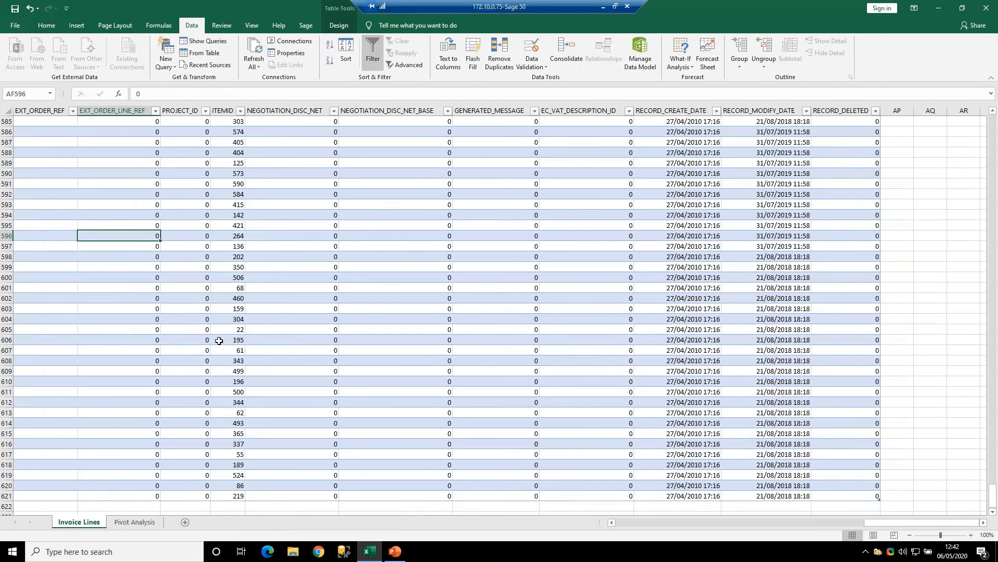
{"action": "left_click", "coordinate": [134, 522]}
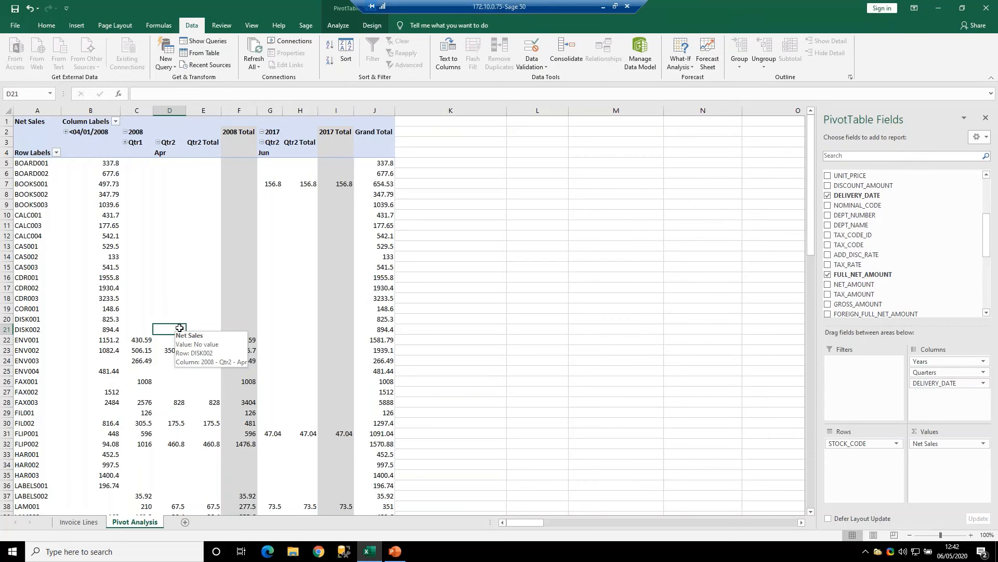
- Look through the remaining fields available for the PivotTable on the Pivot Analysis sheet
{"action": "left_click", "coordinate": [987, 313]}
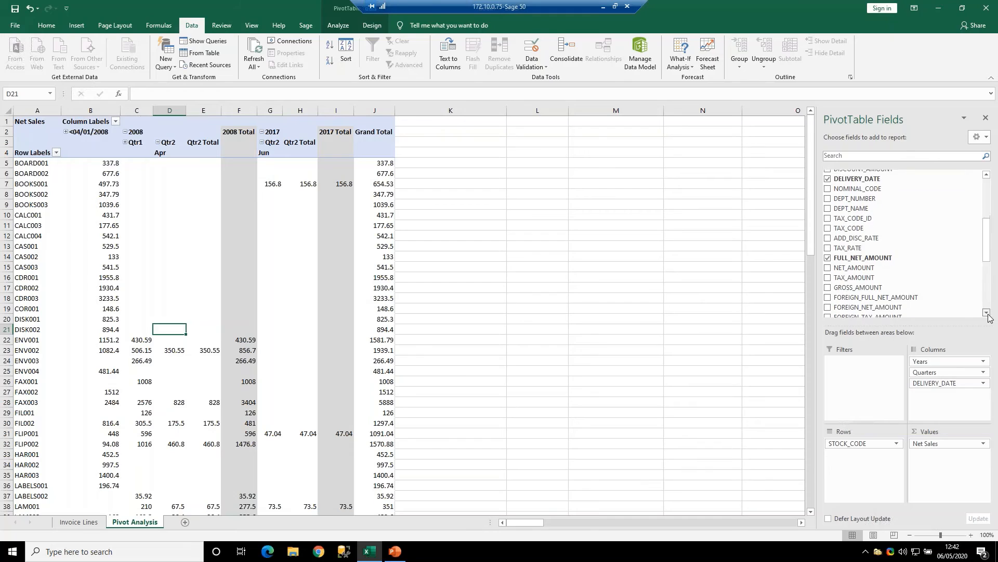
{"action": "left_click", "coordinate": [987, 314]}
{"action": "left_click", "coordinate": [987, 313]}
{"action": "left_click", "coordinate": [987, 313]}
{"action": "left_click", "coordinate": [987, 313]}
{"action": "left_click", "coordinate": [987, 313]}
{"action": "left_click", "coordinate": [987, 313]}
{"action": "left_click", "coordinate": [987, 313]}
{"action": "left_click", "coordinate": [987, 313]}
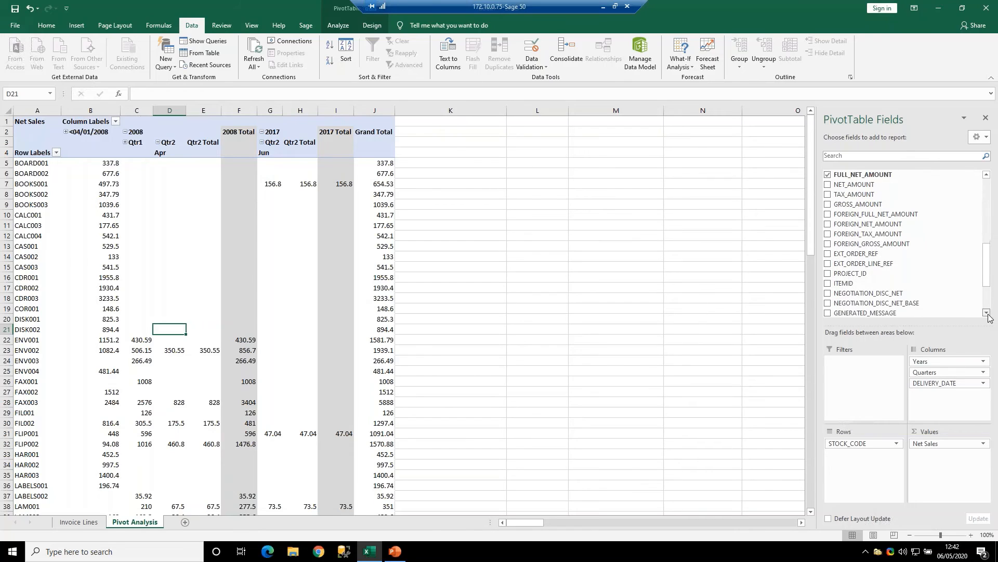
{"action": "left_click", "coordinate": [987, 313]}
{"action": "left_click", "coordinate": [987, 313]}
{"action": "left_click", "coordinate": [987, 313]}
{"action": "left_click", "coordinate": [987, 313]}
{"action": "left_click", "coordinate": [986, 314]}
{"action": "left_click", "coordinate": [986, 313]}
{"action": "left_click", "coordinate": [987, 313]}
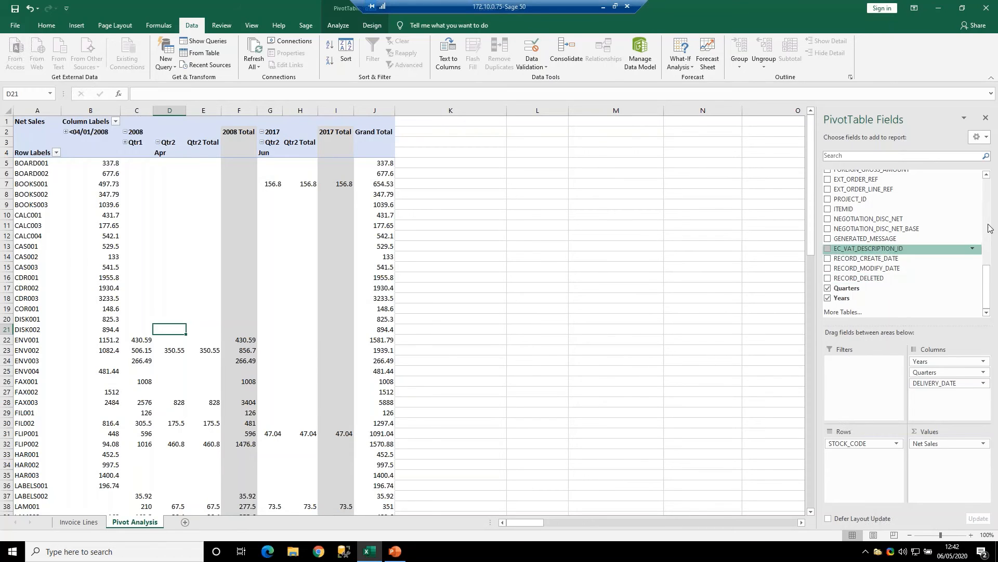
- Try STOCK_CODE as a report filter in the PivotTable and return it to the rows
{"action": "scroll", "coordinate": [915, 285], "scroll_direction": "up", "scroll_amount": 6}
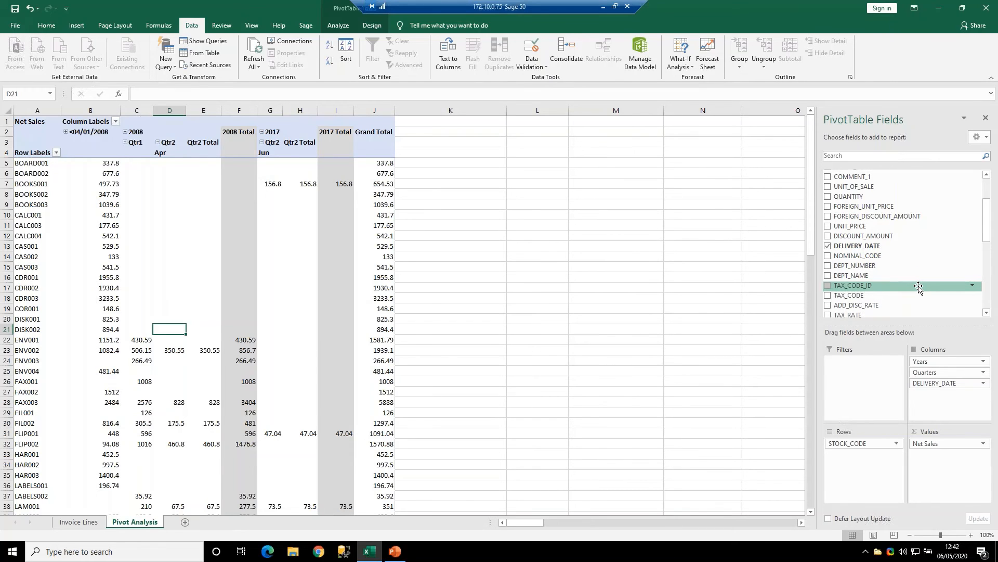
{"action": "scroll", "coordinate": [922, 285], "scroll_direction": "up", "scroll_amount": 2}
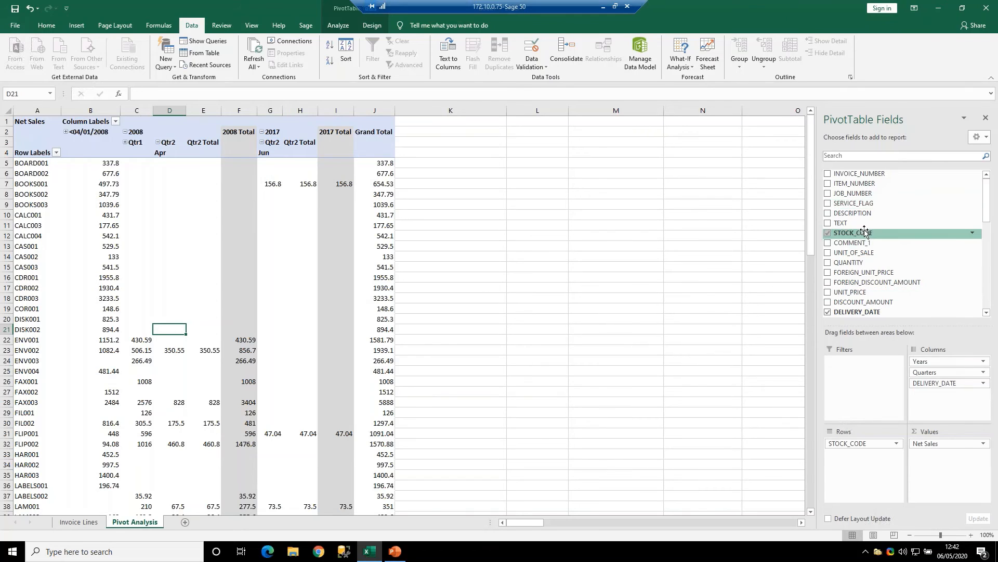
{"action": "left_click_drag", "start_coordinate": [863, 233], "coordinate": [858, 383]}
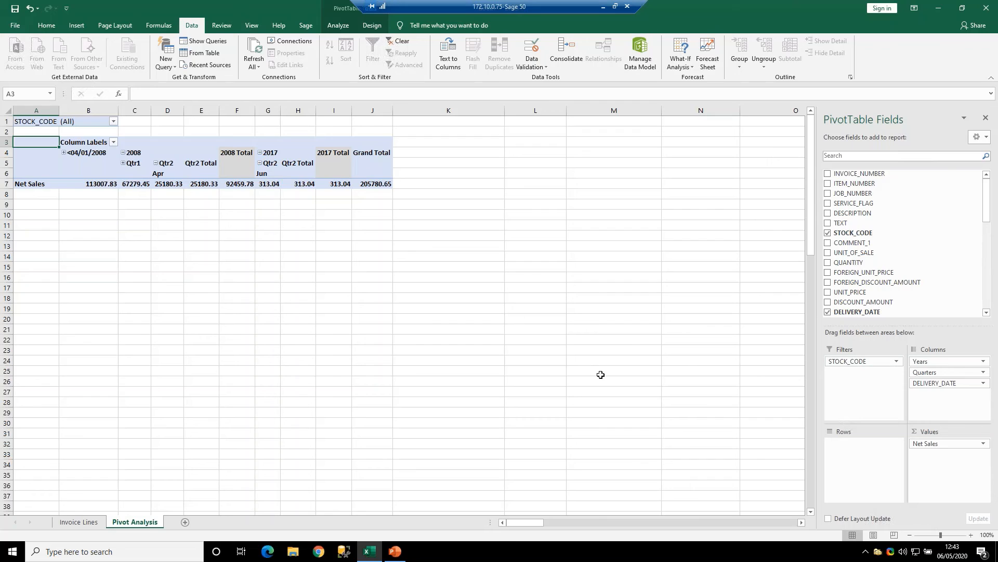
{"action": "left_click_drag", "start_coordinate": [856, 361], "coordinate": [870, 451]}
- Add the DEPT_NAME field to the PivotTable as a report filter
{"action": "scroll", "coordinate": [944, 307], "scroll_direction": "down", "scroll_amount": 3}
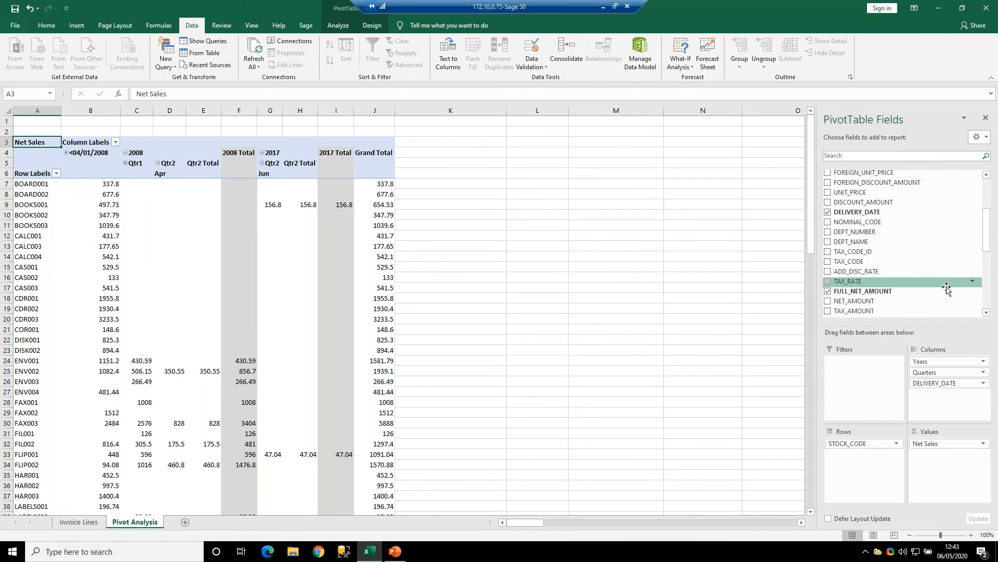
{"action": "scroll", "coordinate": [952, 289], "scroll_direction": "down", "scroll_amount": 3}
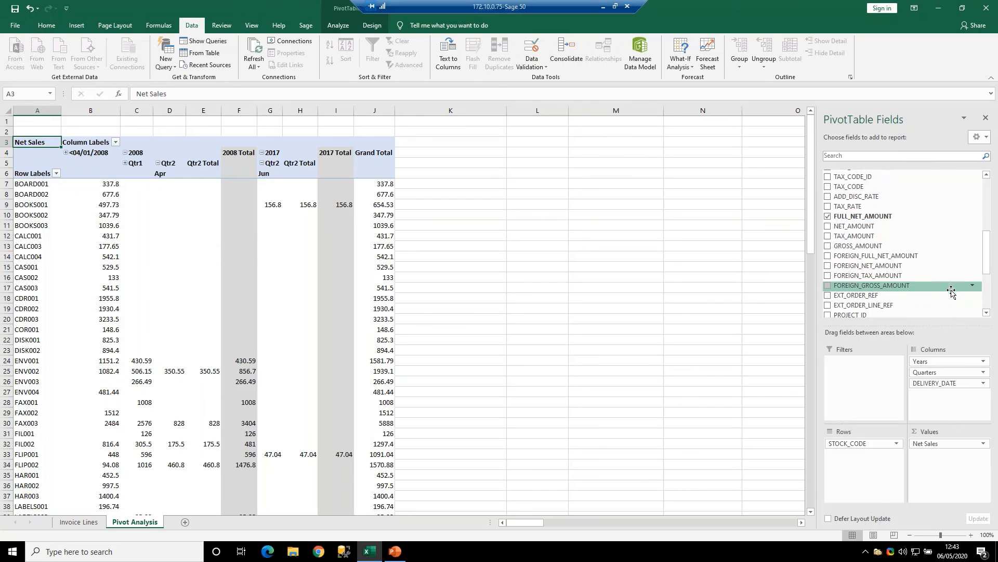
{"action": "scroll", "coordinate": [959, 271], "scroll_direction": "down", "scroll_amount": 3}
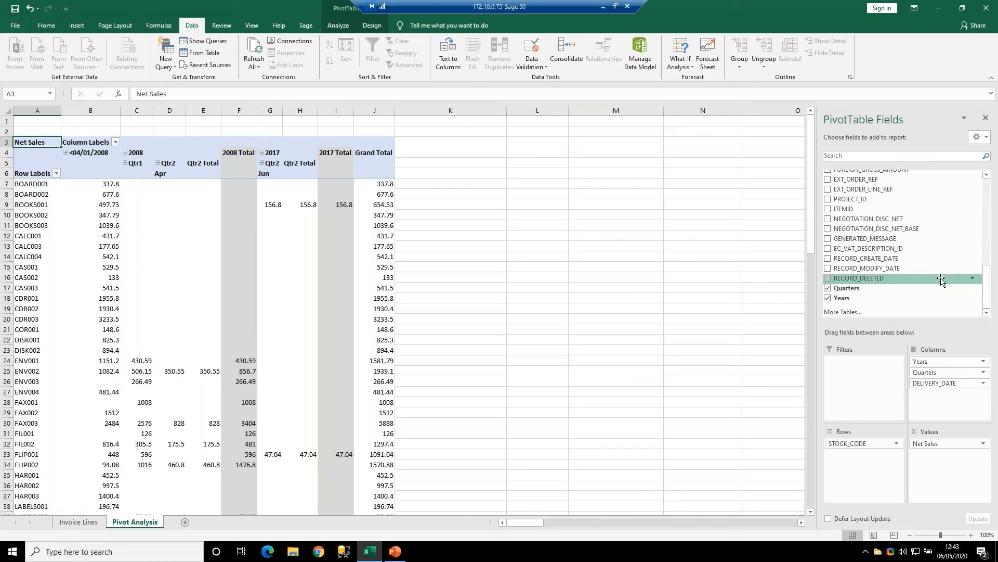
{"action": "scroll", "coordinate": [914, 291], "scroll_direction": "up", "scroll_amount": 1}
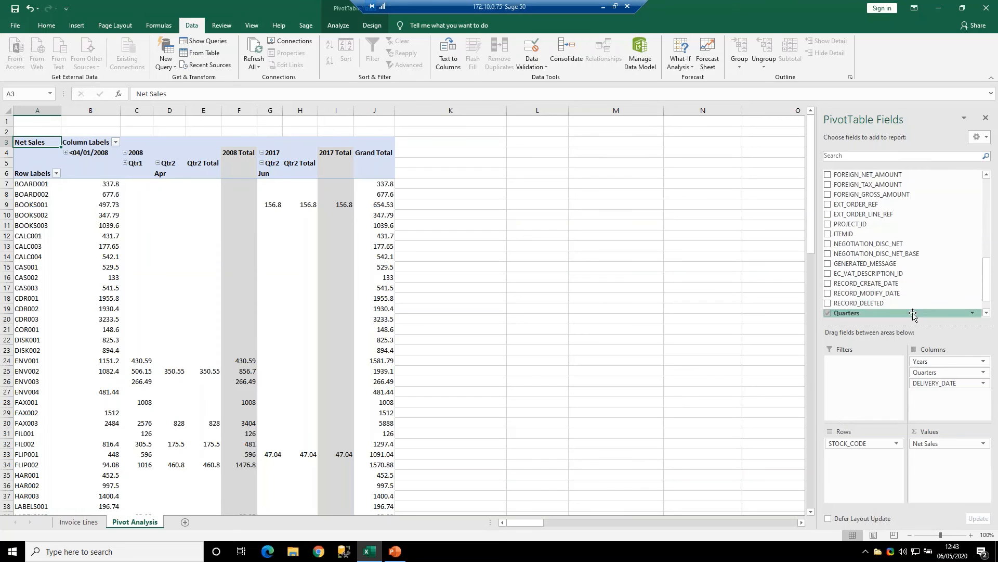
{"action": "scroll", "coordinate": [916, 297], "scroll_direction": "up", "scroll_amount": 2}
{"action": "scroll", "coordinate": [913, 313], "scroll_direction": "up", "scroll_amount": 3}
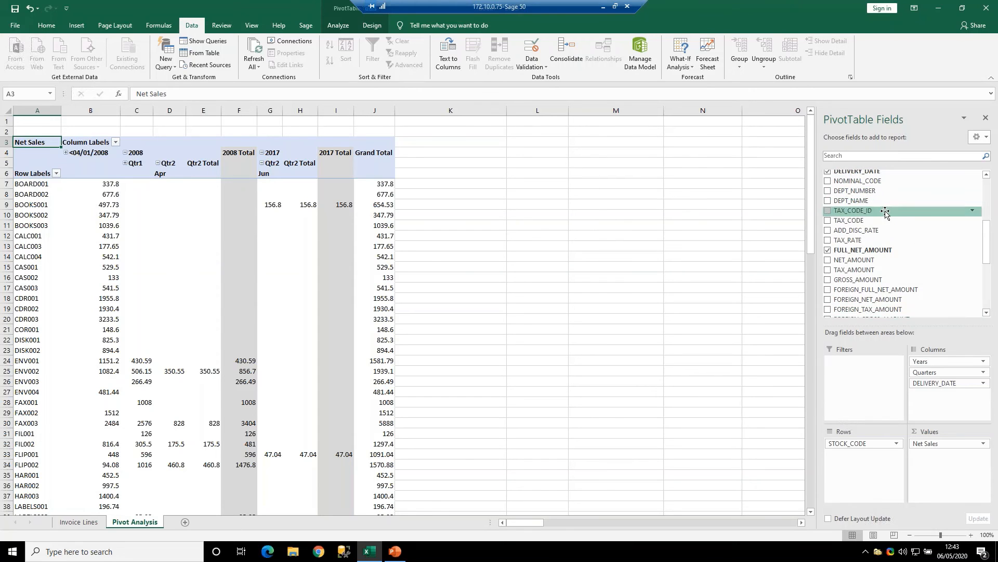
{"action": "scroll", "coordinate": [883, 204], "scroll_direction": "up", "scroll_amount": 1}
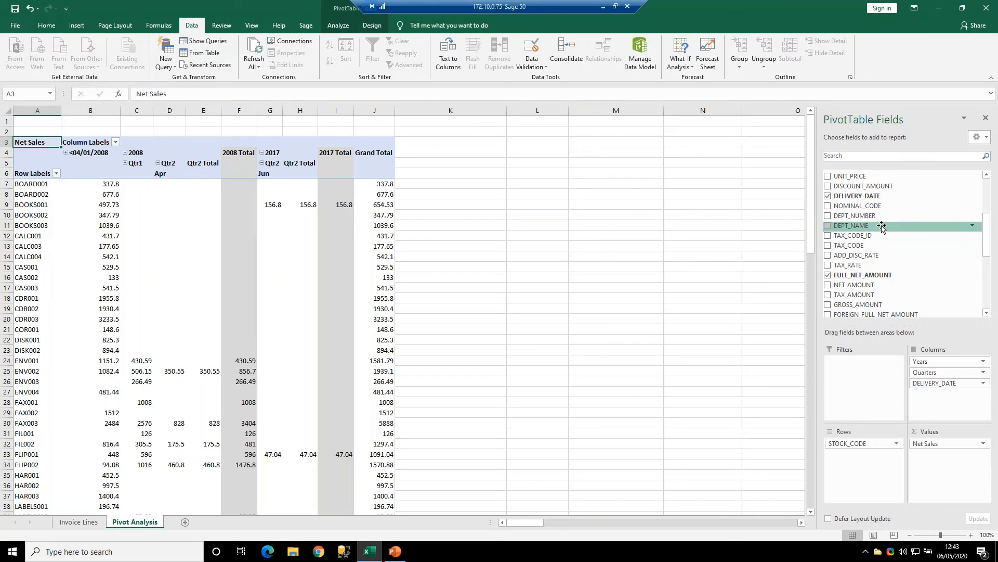
{"action": "left_click_drag", "start_coordinate": [882, 228], "coordinate": [868, 385]}
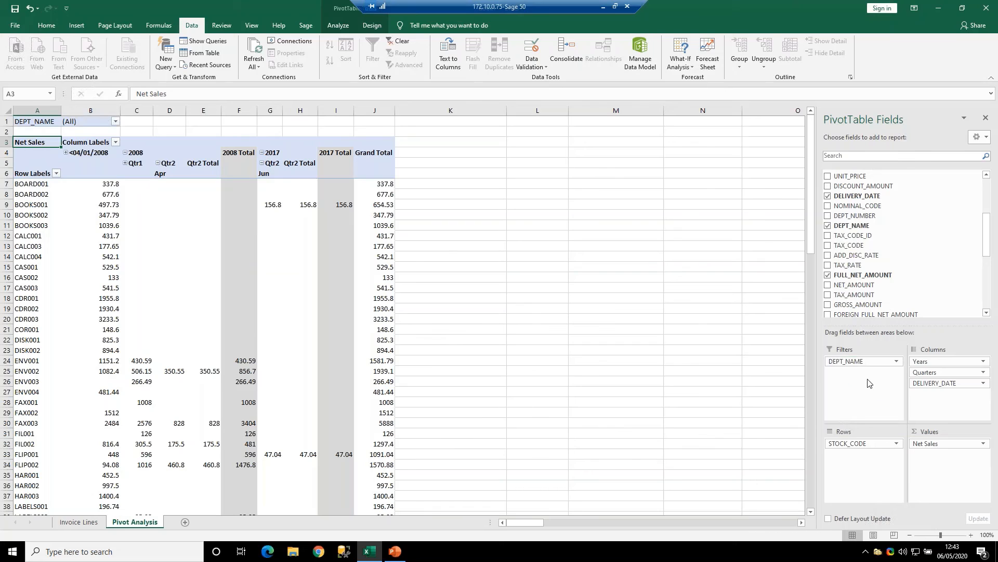
- Examine the department choices offered by the PivotTable's DEPT_NAME report filter
{"action": "left_click", "coordinate": [42, 121]}
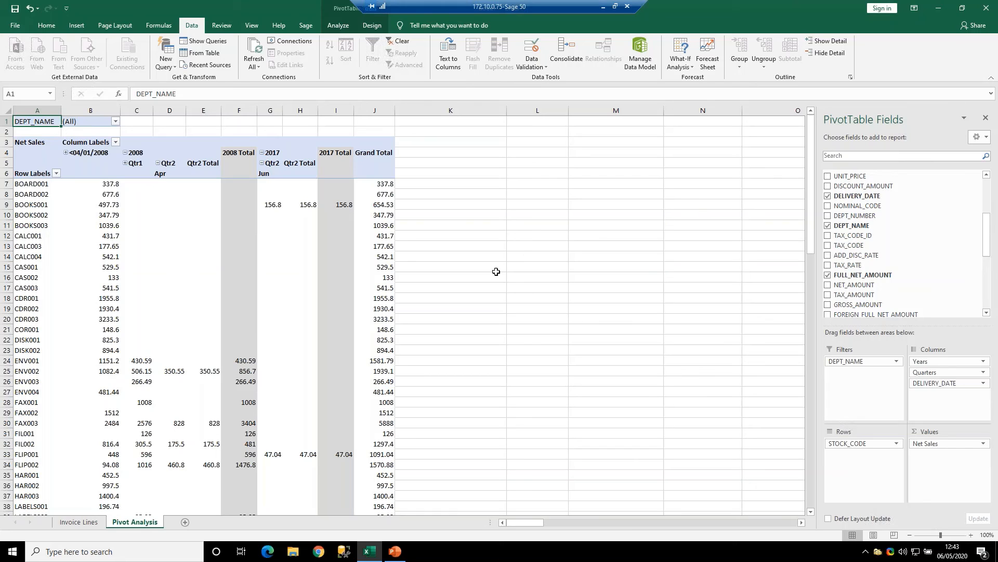
{"action": "left_click", "coordinate": [116, 121]}
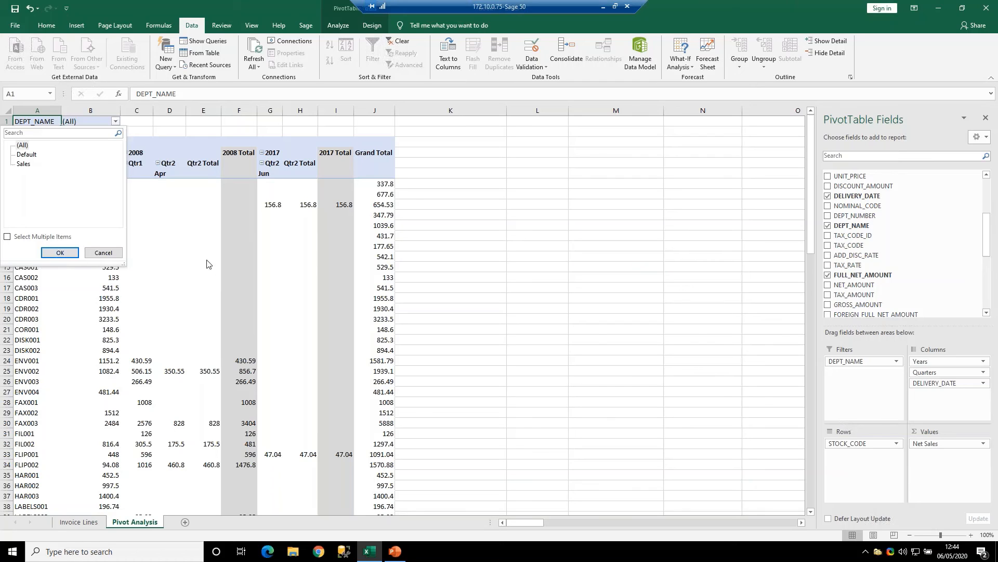
{"action": "left_click", "coordinate": [103, 253]}
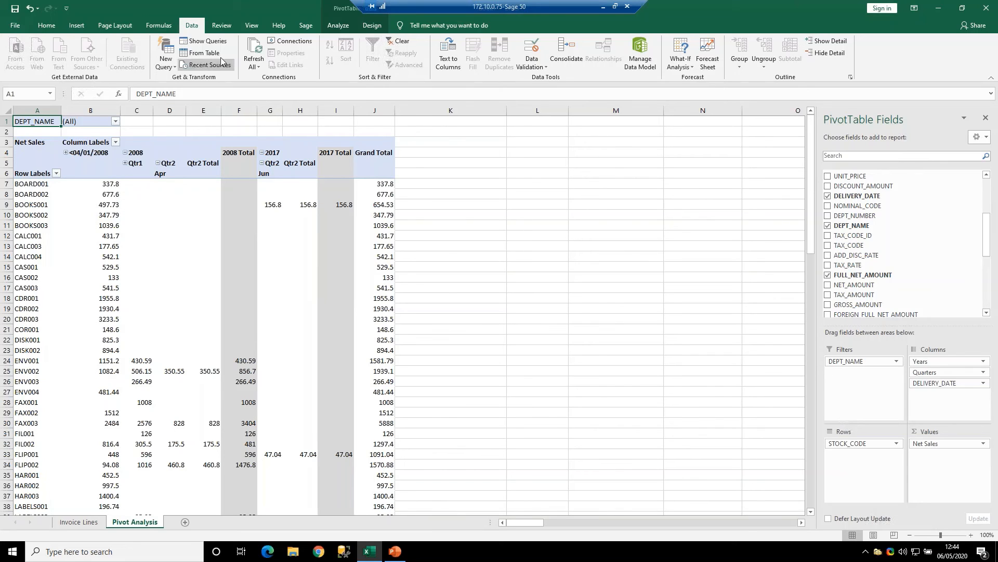
{"action": "left_click", "coordinate": [551, 256]}
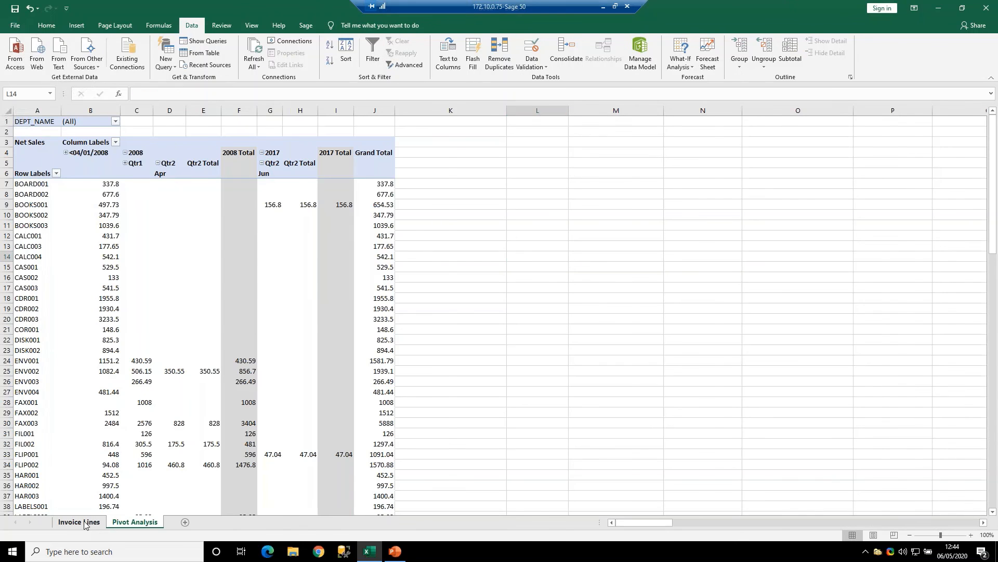
- Review the usage and refresh properties of the Query from SageLine50v26 workbook connection from the Invoice Lines sheet
{"action": "left_click", "coordinate": [79, 521]}
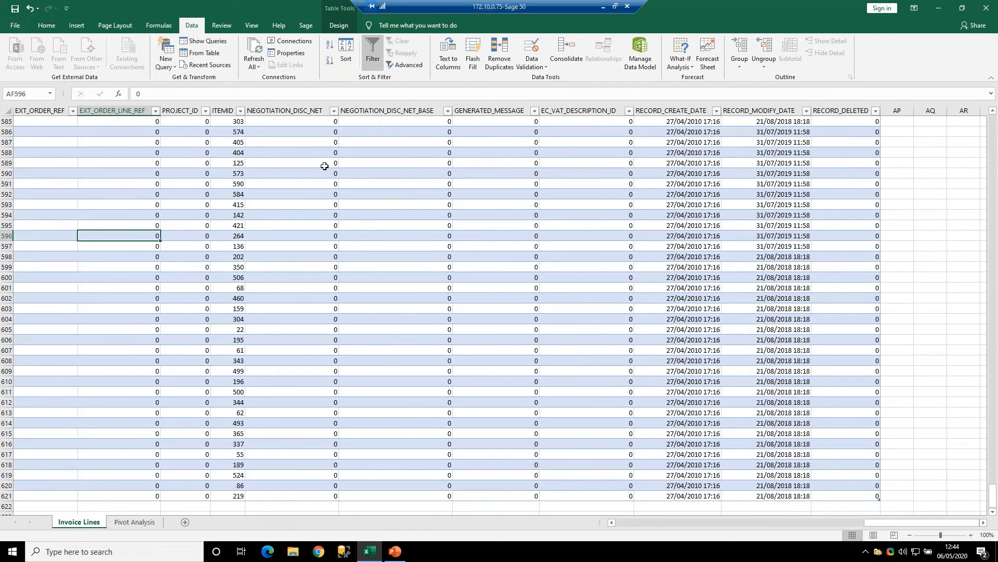
{"action": "left_click", "coordinate": [297, 41]}
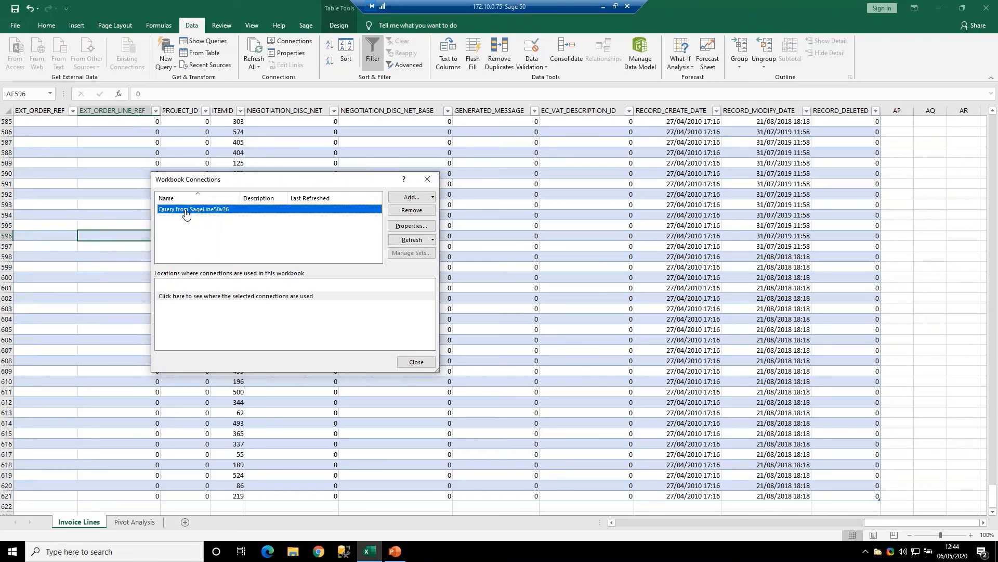
{"action": "left_click", "coordinate": [415, 226]}
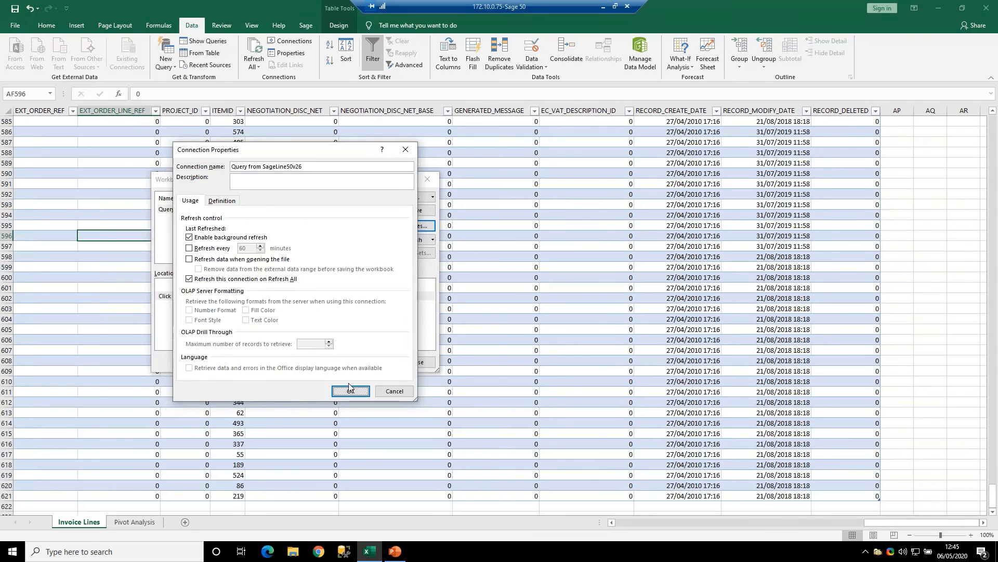
{"action": "left_click", "coordinate": [399, 392]}
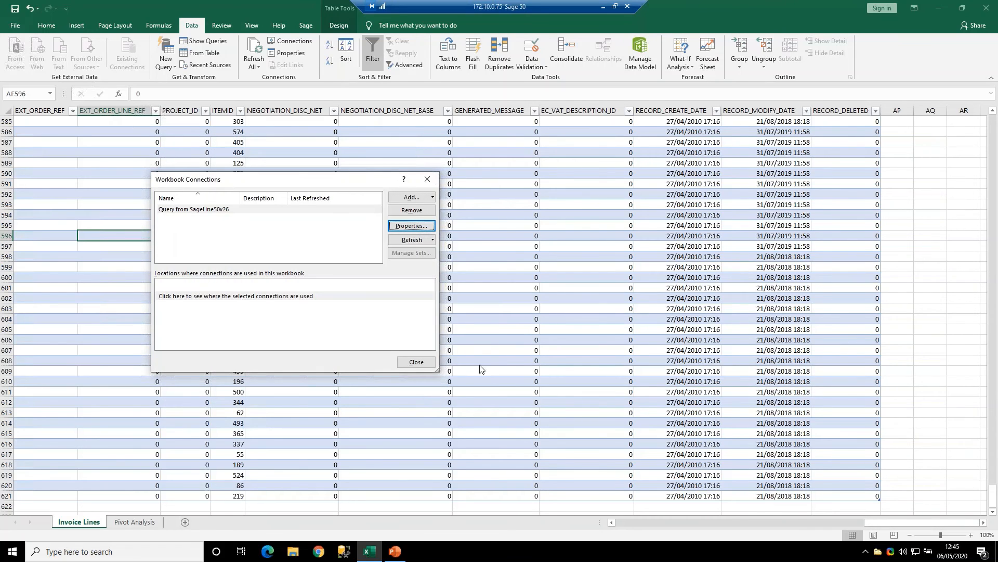
{"action": "left_click", "coordinate": [415, 361]}
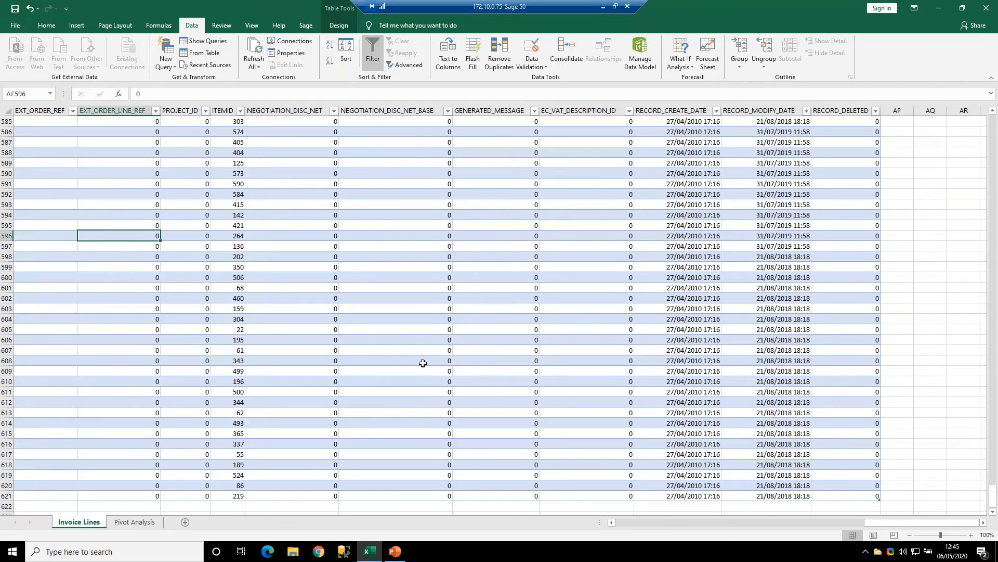
- Add a new worksheet and start a Microsoft Query import from the SageLine50v26 data source
{"action": "left_click", "coordinate": [185, 522]}
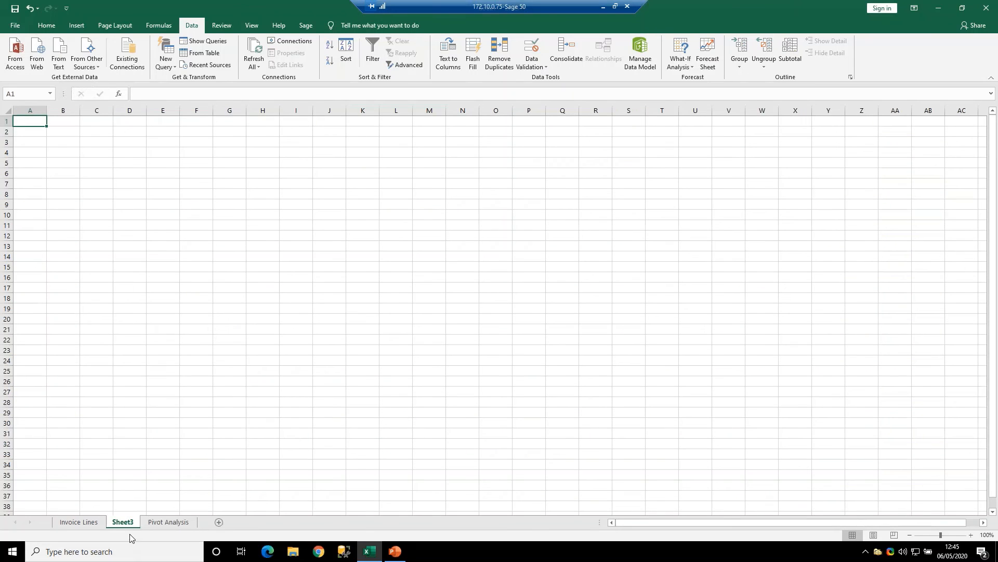
{"action": "left_click", "coordinate": [98, 68]}
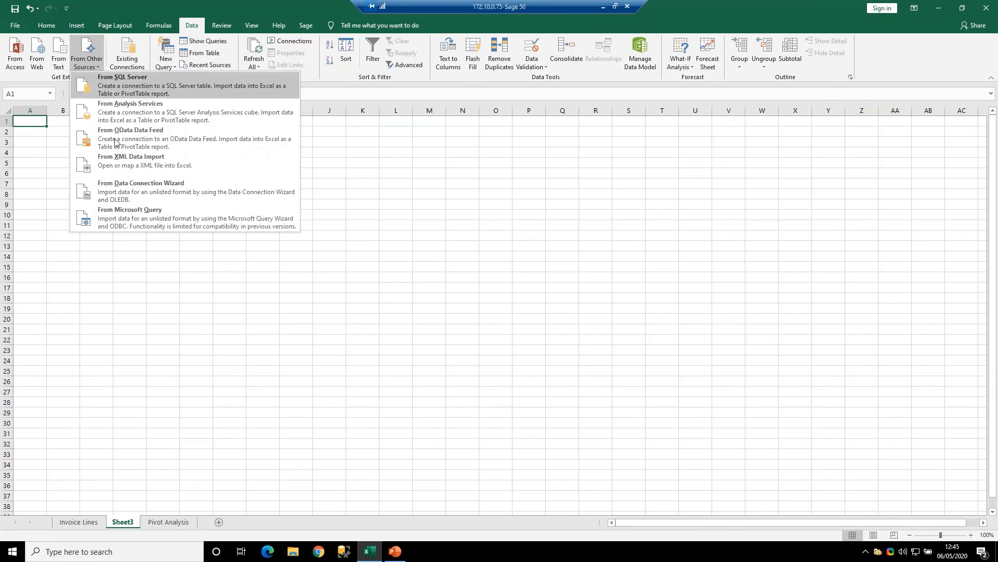
{"action": "left_click", "coordinate": [136, 224]}
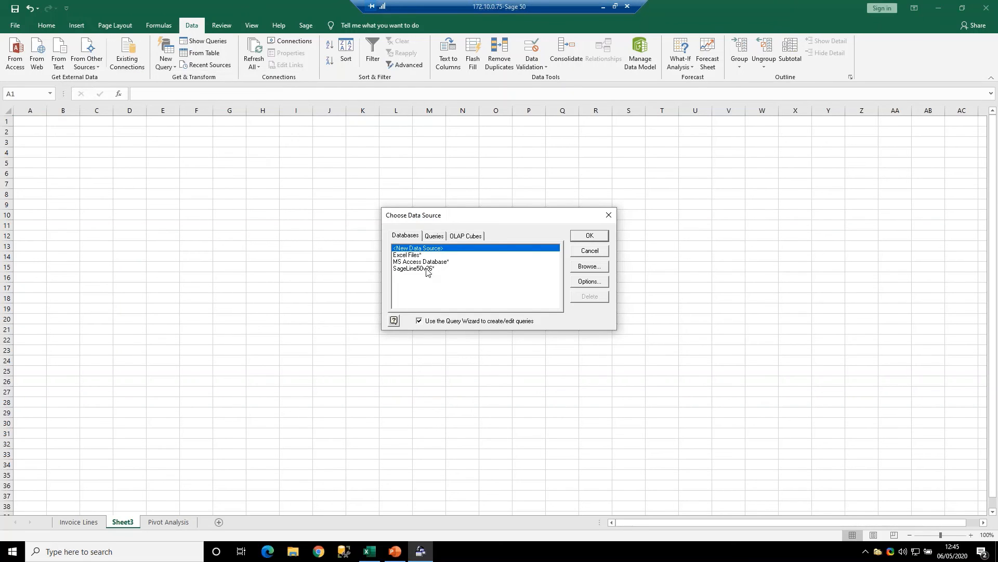
{"action": "left_click", "coordinate": [426, 269]}
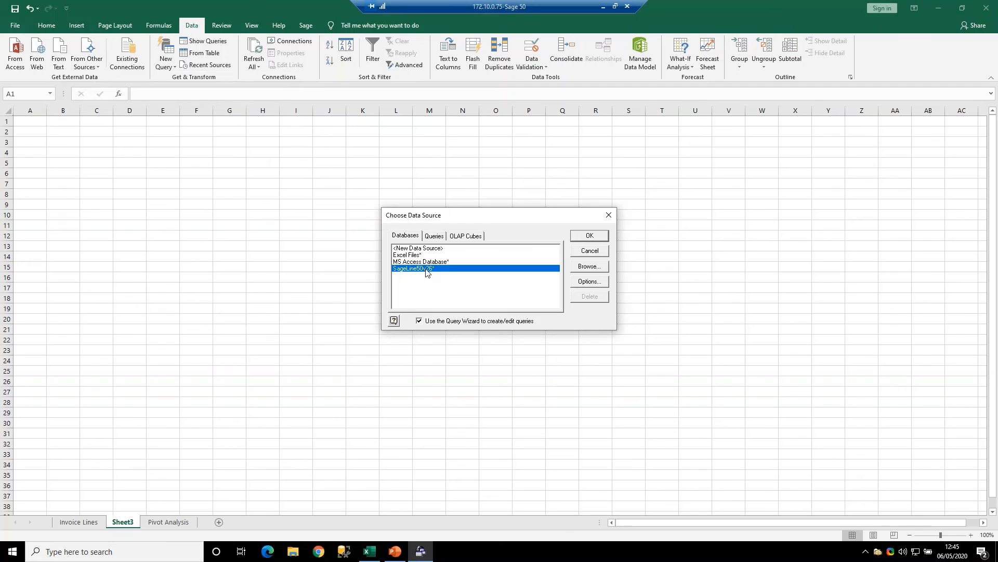
{"action": "left_click", "coordinate": [590, 237]}
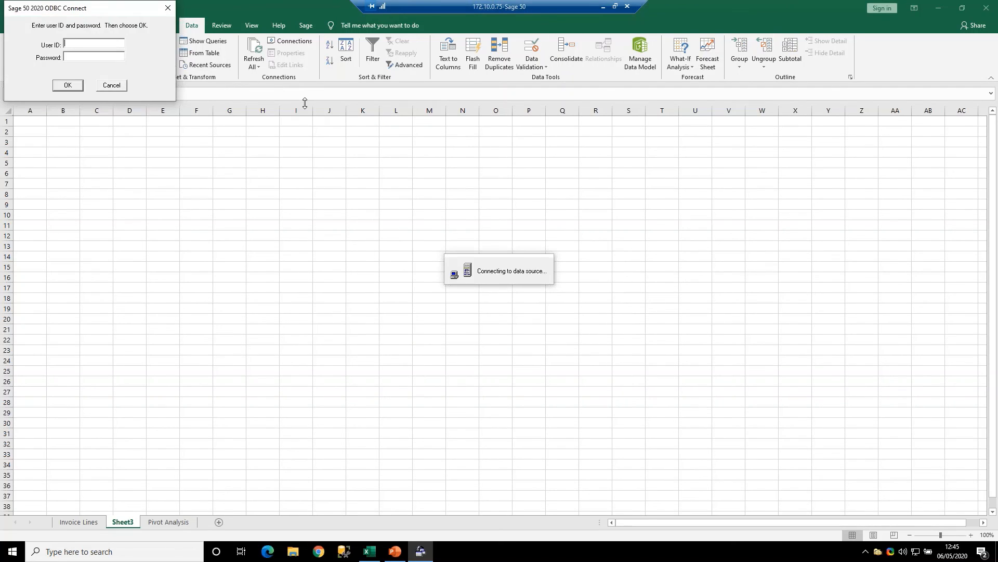
- Log in to the Sage 50 ODBC connection with the user ID and account password
{"action": "type", "text": "Simon"}
{"action": "key", "text": "Tab"}
{"action": "type", "text": "****"}
{"action": "left_click", "coordinate": [72, 85]}
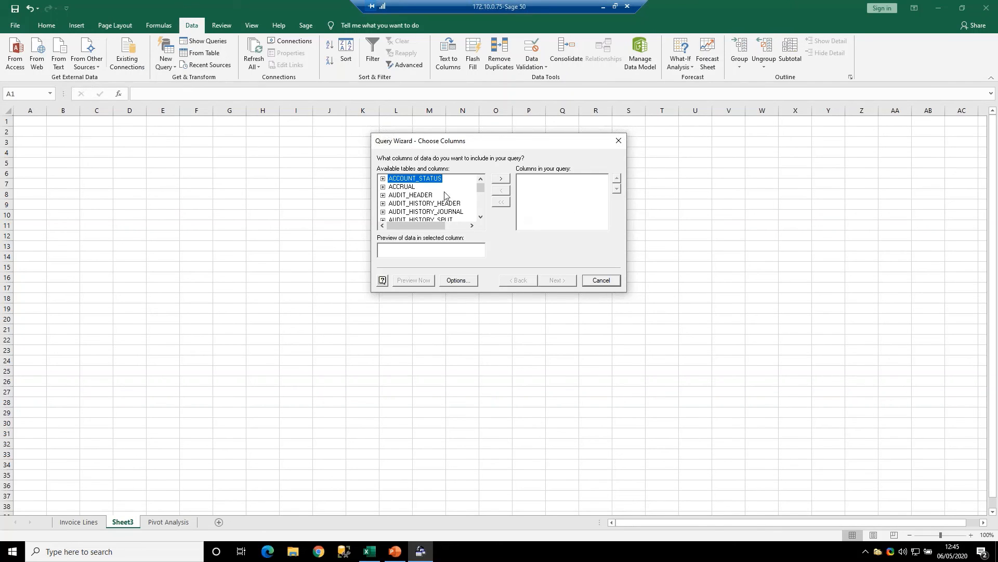
- Include all columns of the AUDIT_HEADER table in the query, without setting any filter or sort order
{"action": "left_click", "coordinate": [384, 195]}
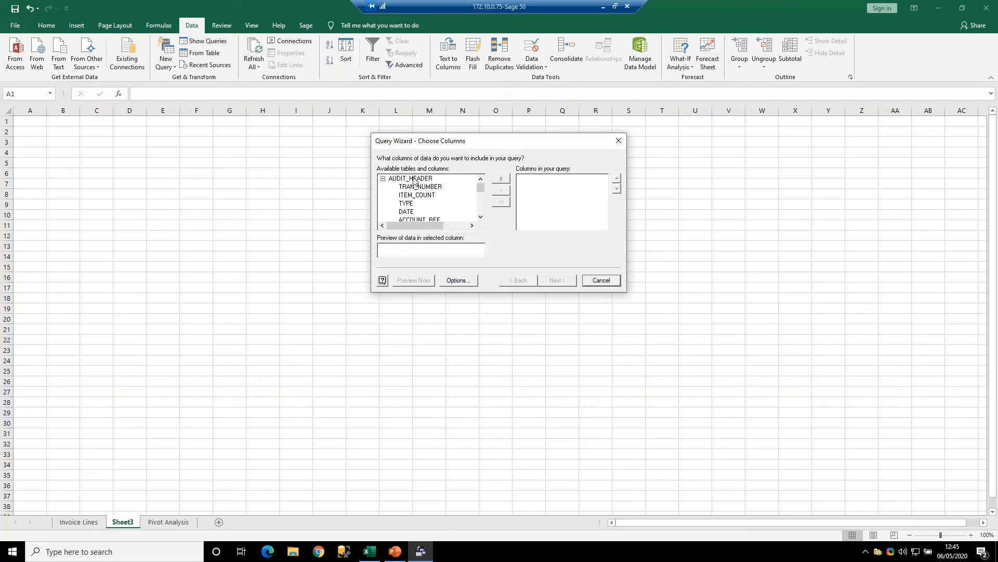
{"action": "left_click", "coordinate": [498, 178]}
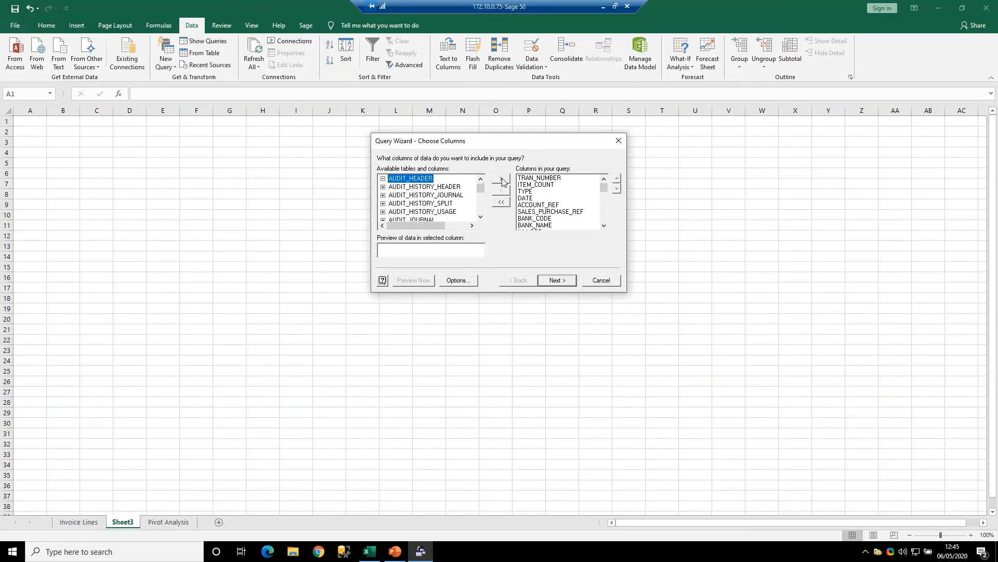
{"action": "left_click", "coordinate": [560, 281]}
{"action": "left_click", "coordinate": [560, 281]}
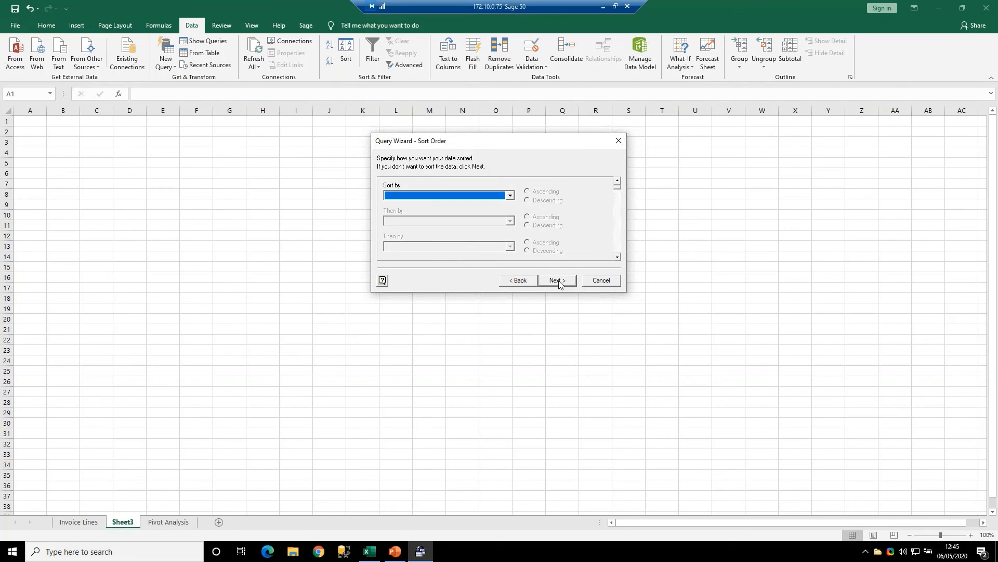
{"action": "left_click", "coordinate": [552, 282]}
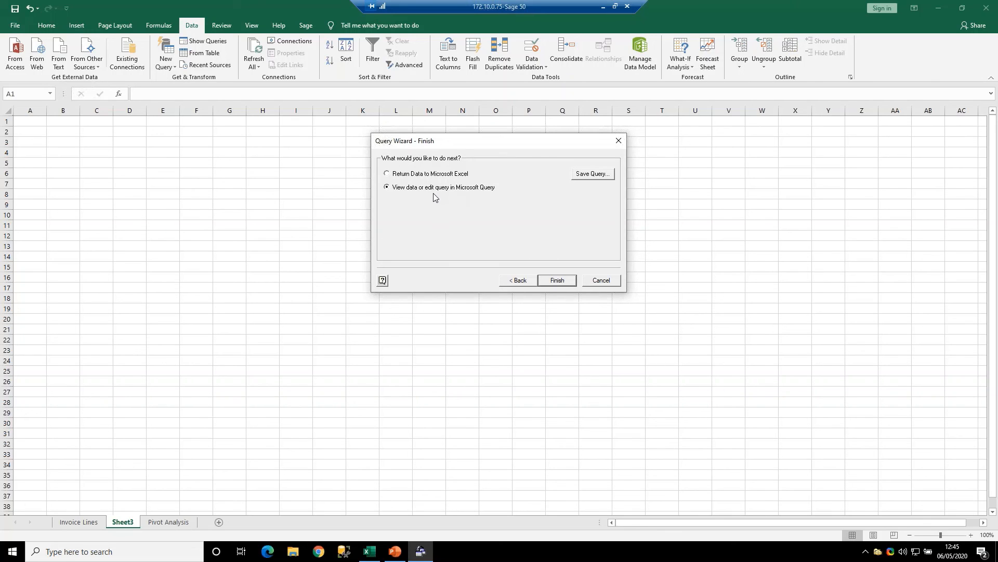
- Choose to return the data to Microsoft Excel and look at the query's save options without saving it
{"action": "left_click", "coordinate": [441, 175]}
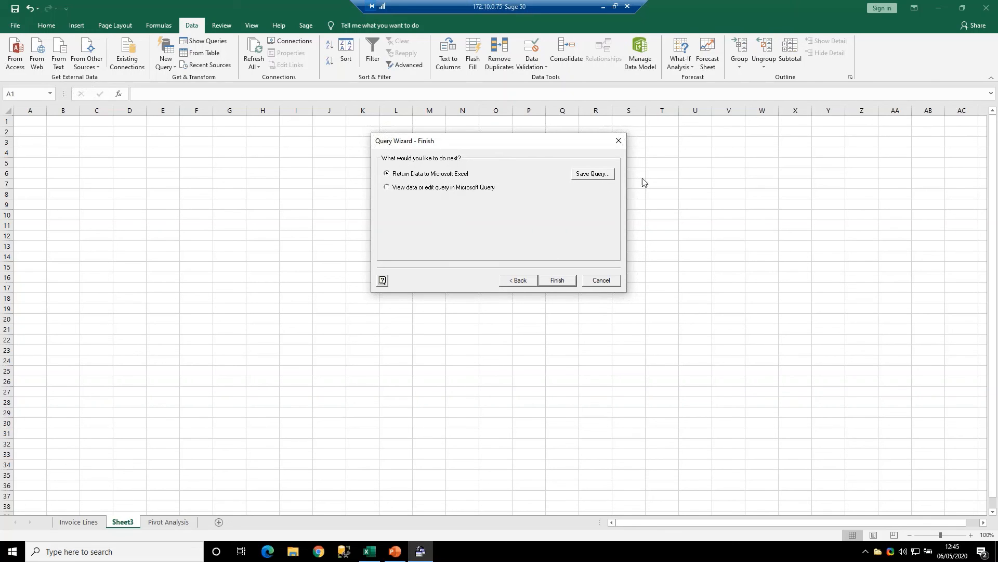
{"action": "left_click", "coordinate": [598, 180]}
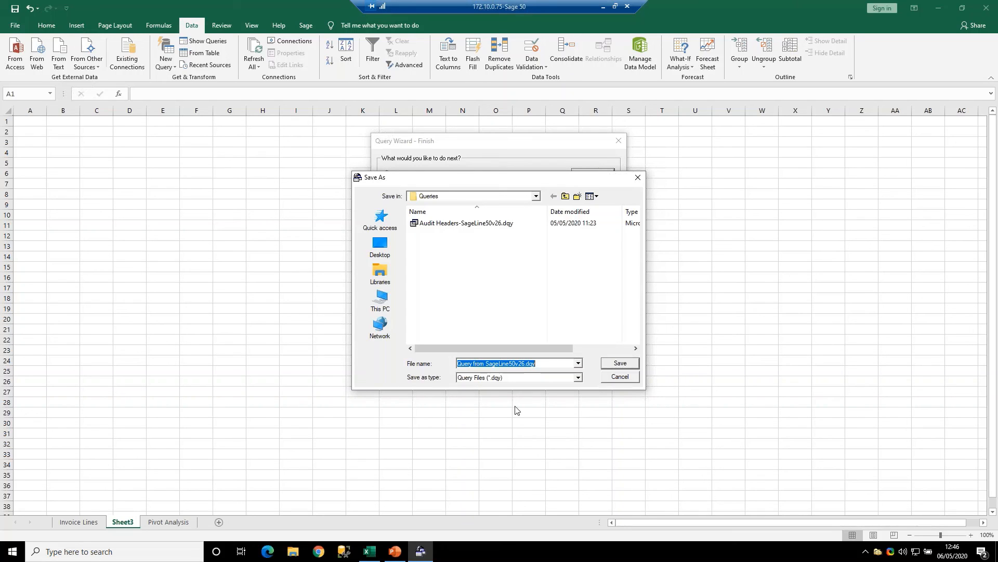
{"action": "left_click", "coordinate": [625, 377]}
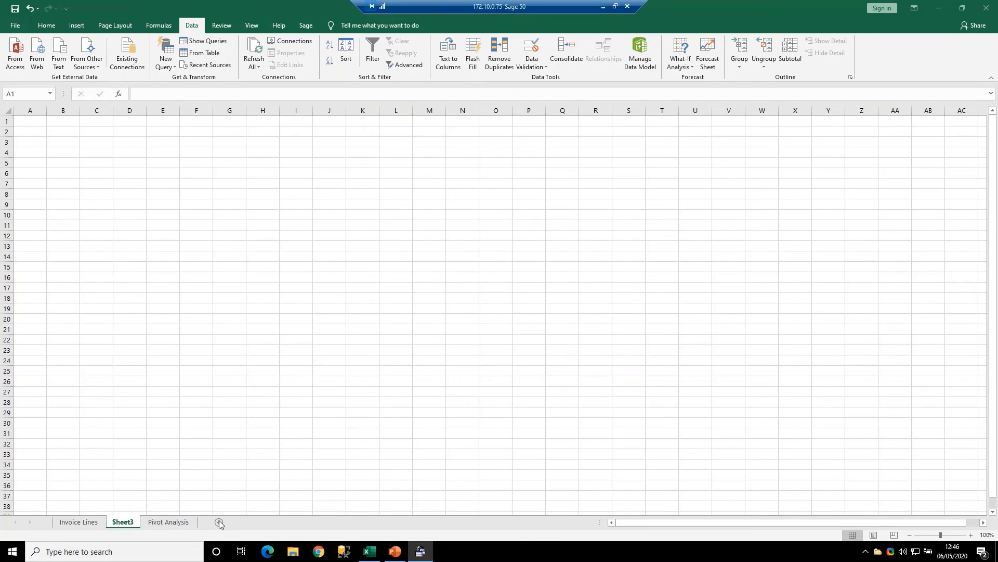
{"action": "left_click", "coordinate": [88, 269]}
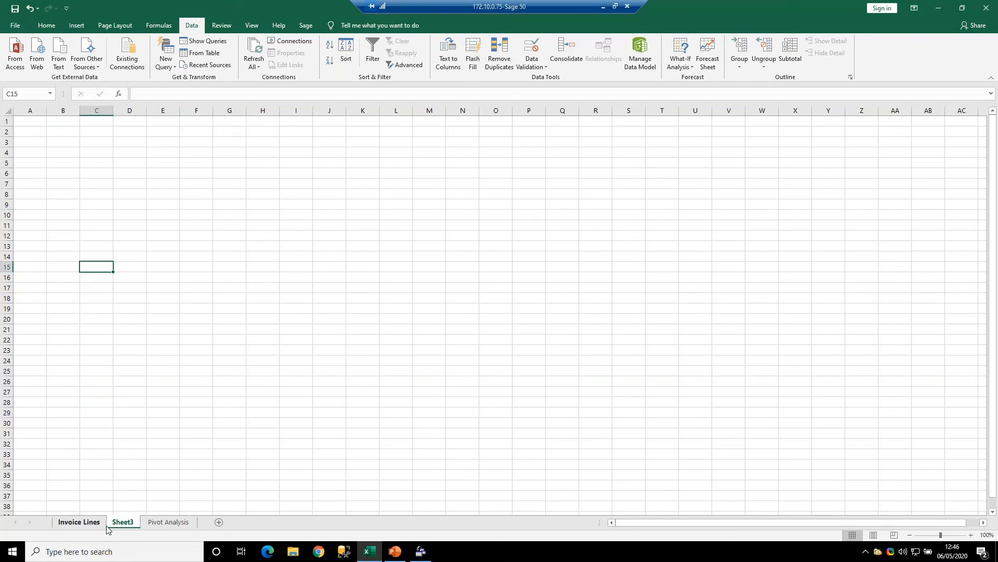
{"action": "left_click", "coordinate": [95, 67]}
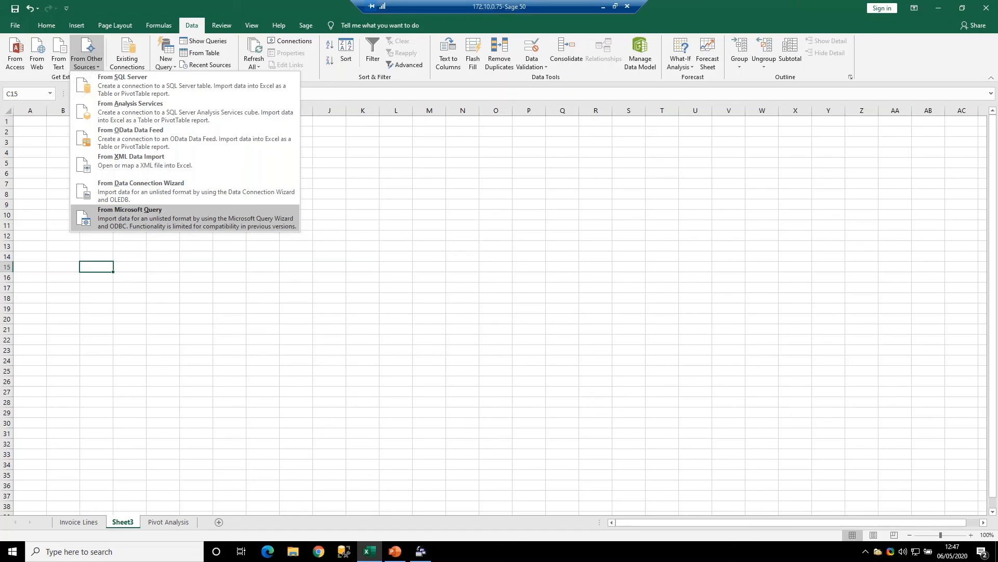
{"action": "left_click", "coordinate": [162, 255]}
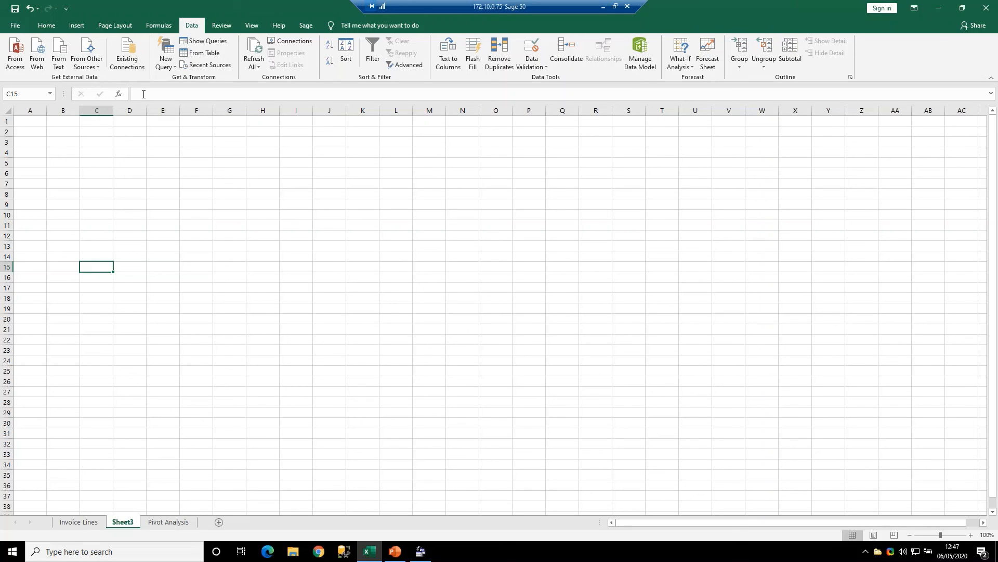
- Examine the SQL command text in the definition of the Query from SageLine50v26 workbook connection
{"action": "left_click", "coordinate": [303, 42]}
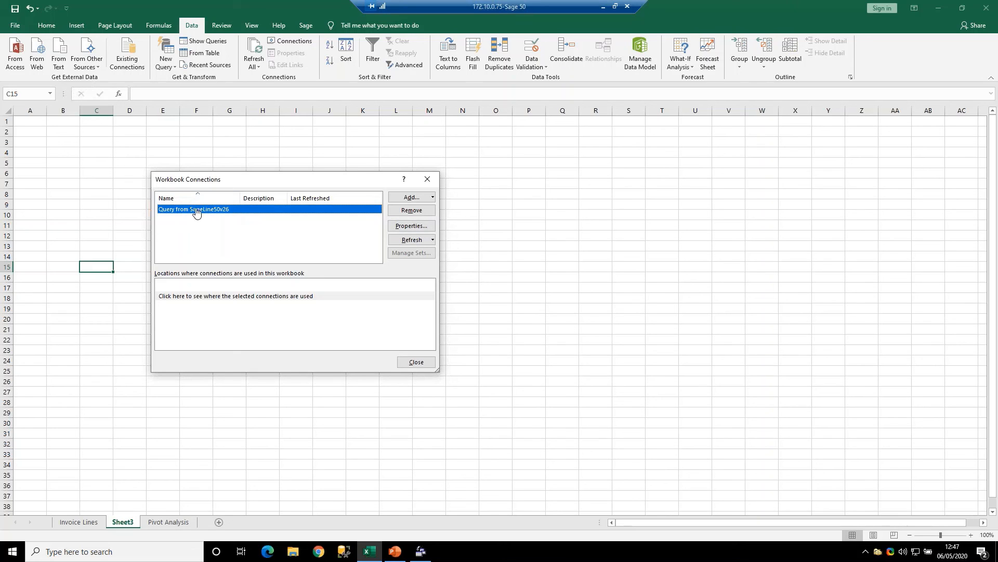
{"action": "left_click", "coordinate": [403, 225]}
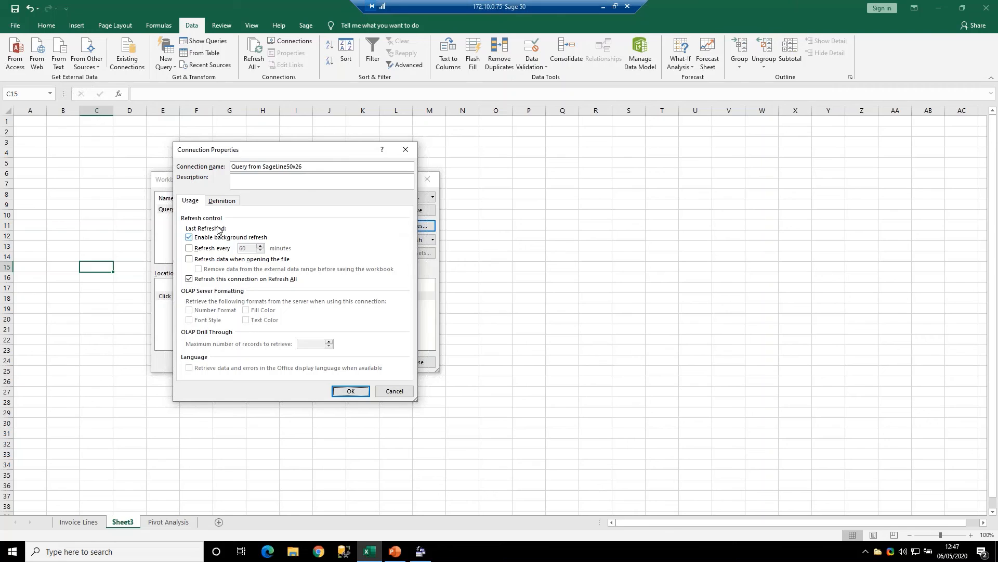
{"action": "left_click", "coordinate": [226, 202]}
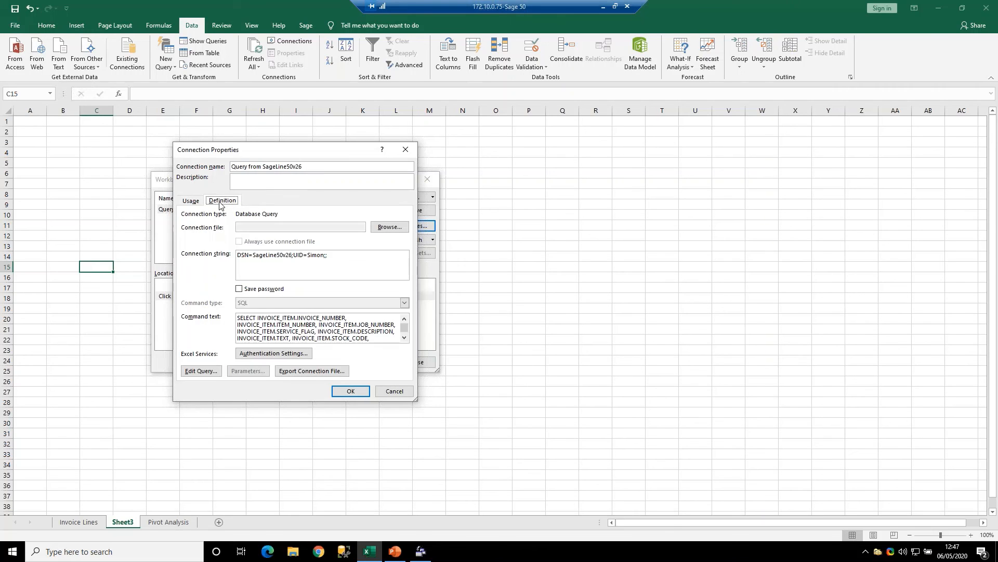
{"action": "left_click", "coordinate": [404, 338]}
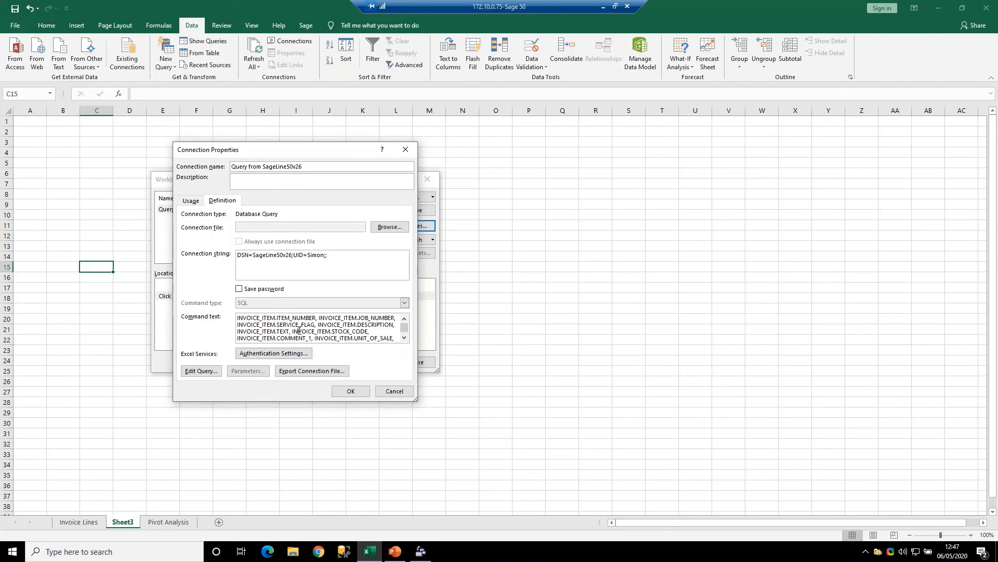
{"action": "left_click_drag", "start_coordinate": [417, 401], "coordinate": [457, 533]}
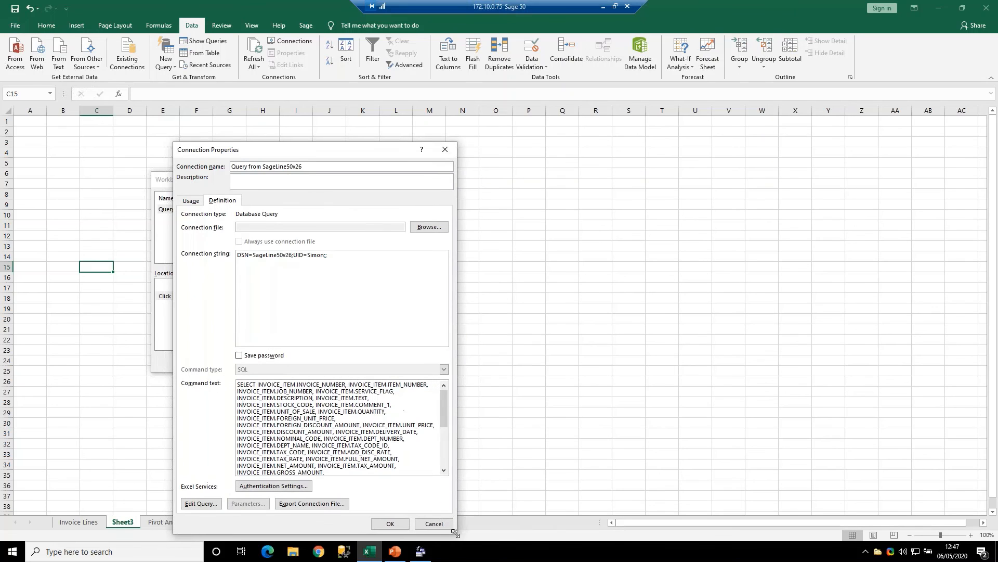
{"action": "left_click_drag", "start_coordinate": [328, 151], "coordinate": [313, 90]}
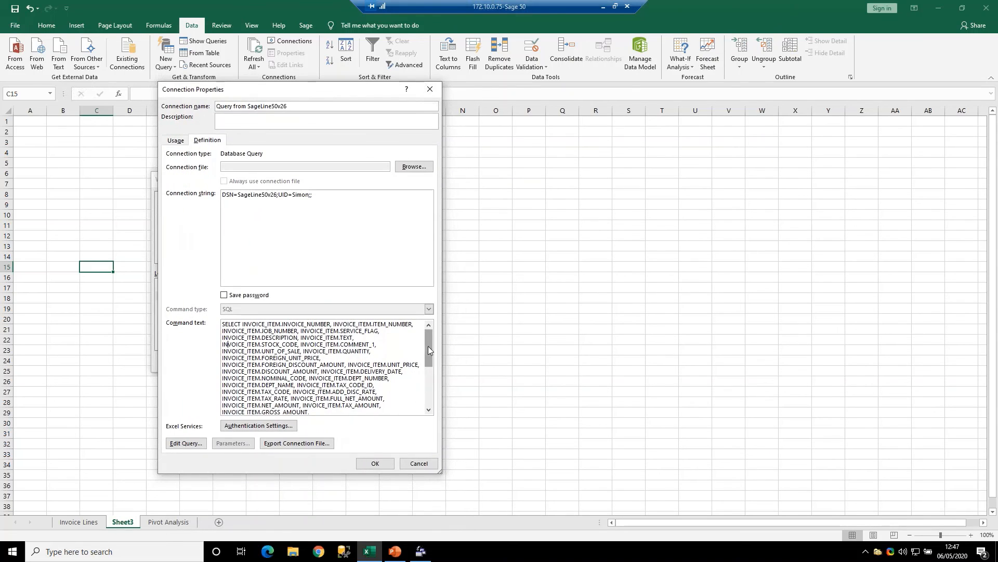
{"action": "mouse_move", "coordinate": [428, 345]}
{"action": "left_mouse_down"}
{"action": "mouse_move", "coordinate": [430, 384]}
{"action": "mouse_move", "coordinate": [428, 364]}
{"action": "left_mouse_up"}
{"action": "left_click_drag", "start_coordinate": [239, 328], "coordinate": [238, 417]}
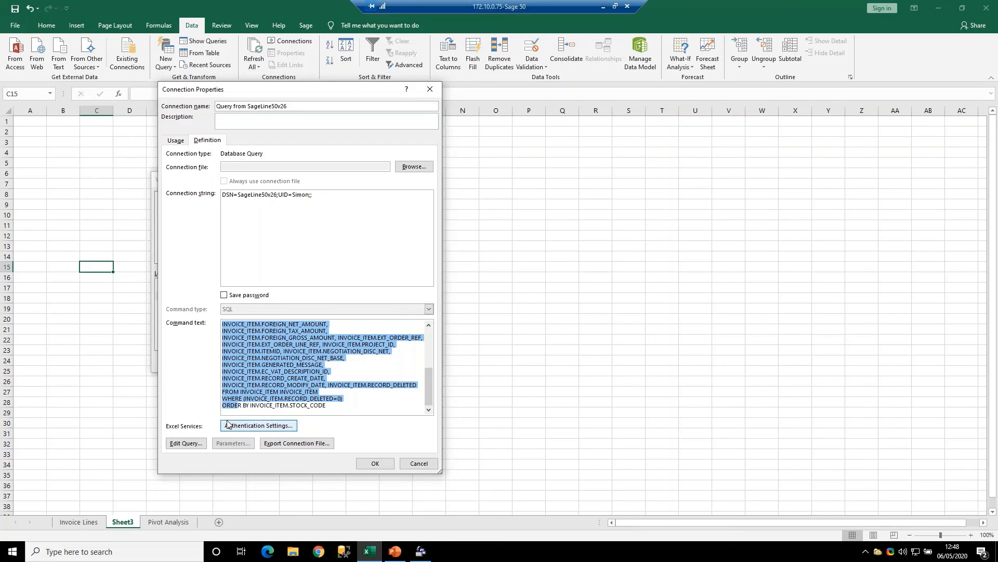
- Try twice to edit the Query from SageLine50v26 connection's query from Sheet3, closing its properties after each attempt
{"action": "left_click", "coordinate": [186, 443]}
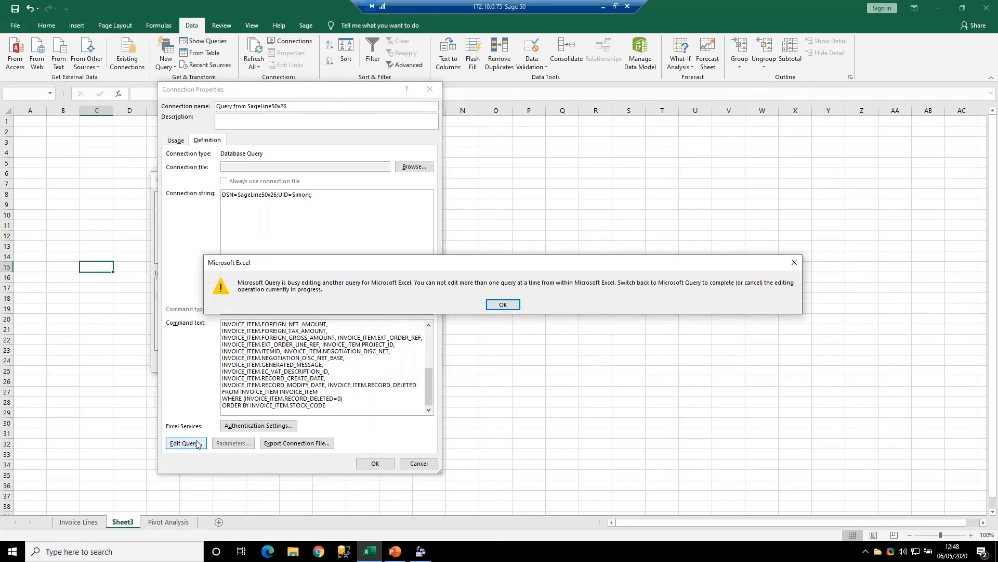
{"action": "left_click", "coordinate": [507, 307]}
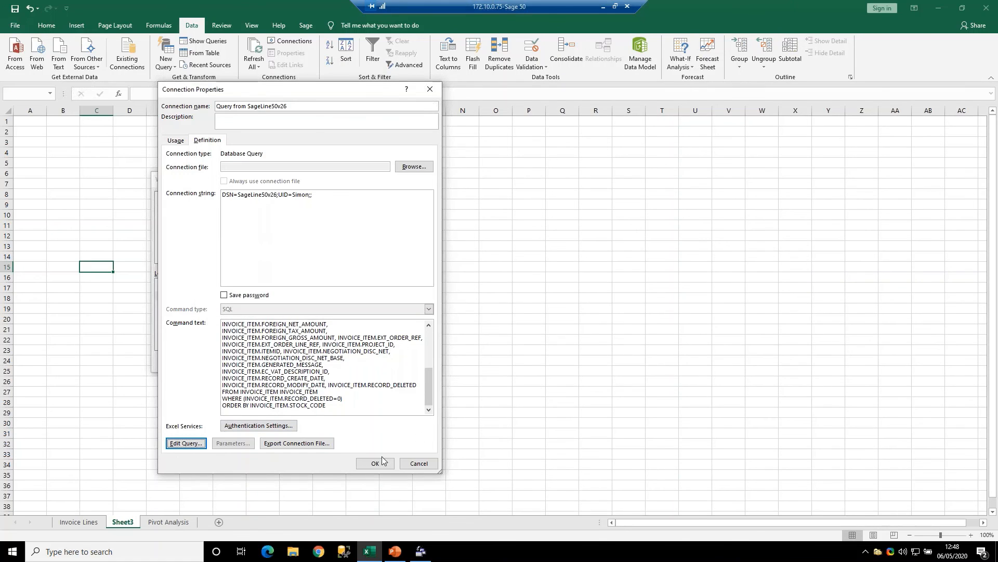
{"action": "left_click", "coordinate": [418, 463]}
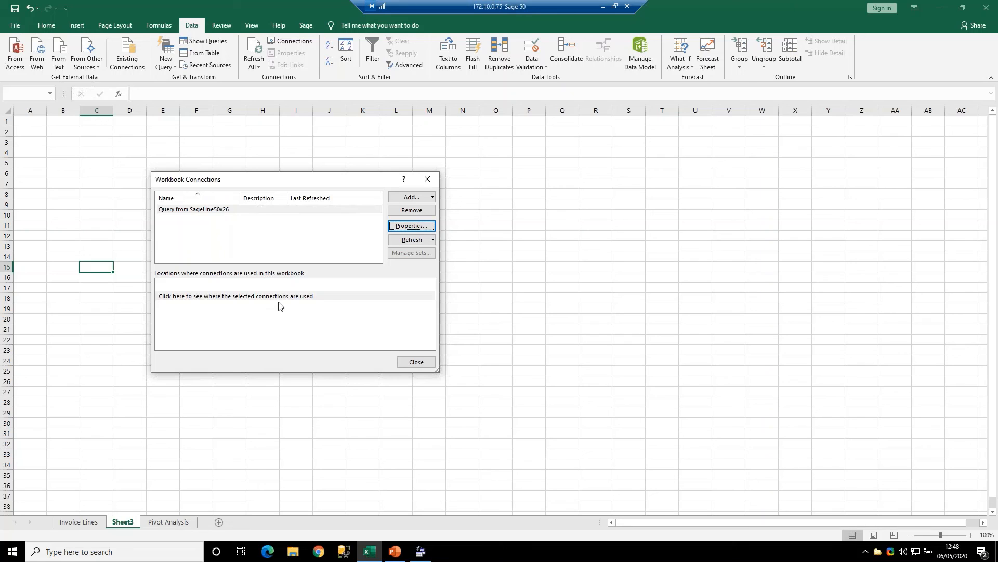
{"action": "left_click", "coordinate": [242, 209]}
{"action": "left_click", "coordinate": [421, 230]}
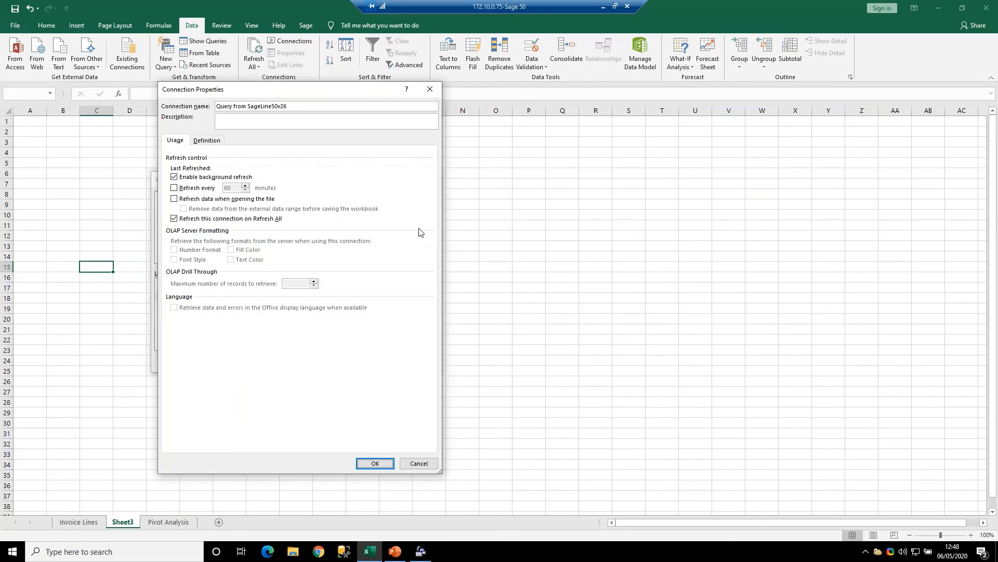
{"action": "left_click", "coordinate": [213, 145]}
{"action": "left_click", "coordinate": [201, 450]}
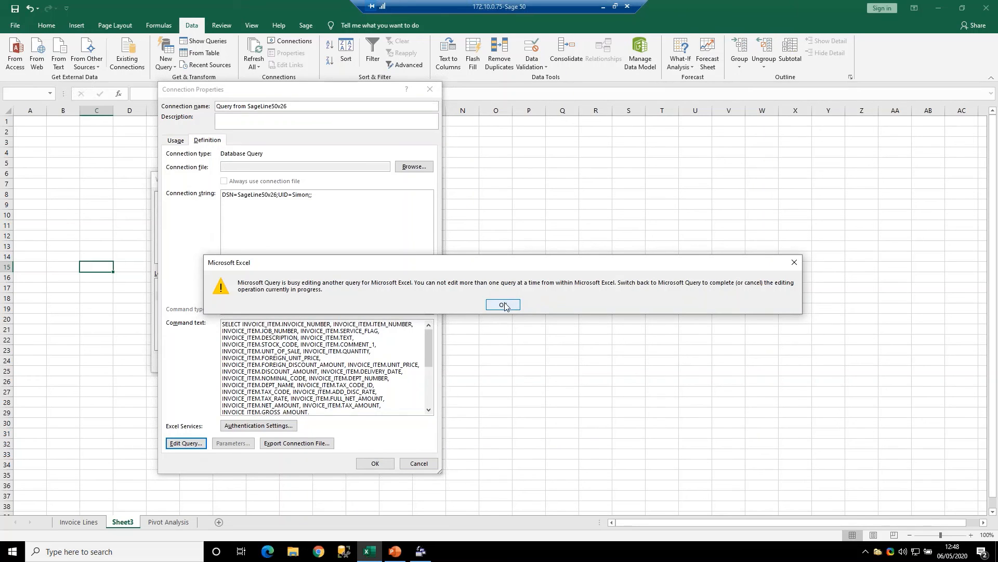
{"action": "left_click", "coordinate": [503, 305]}
{"action": "left_click", "coordinate": [418, 463]}
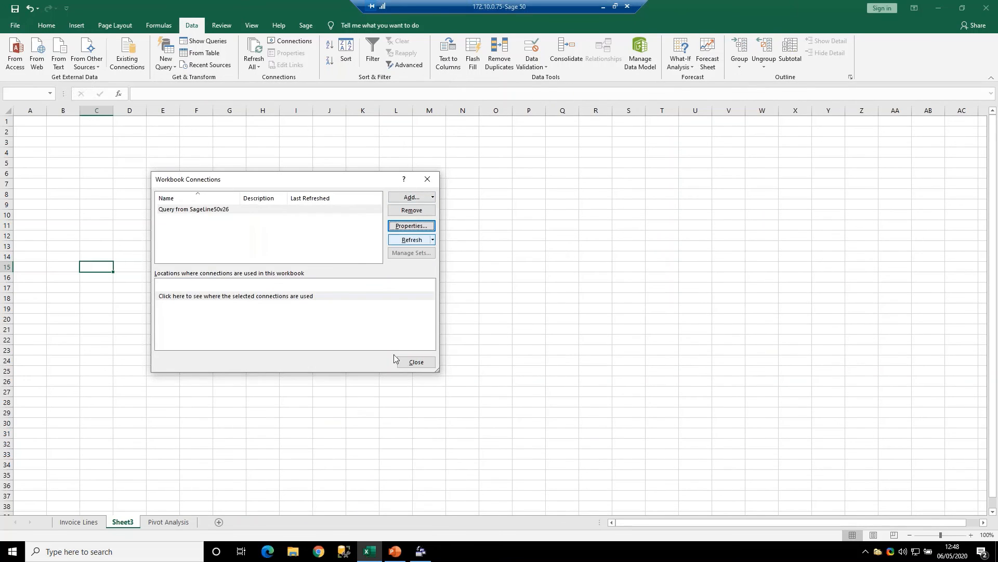
{"action": "left_click", "coordinate": [414, 363]}
{"action": "left_click", "coordinate": [550, 341]}
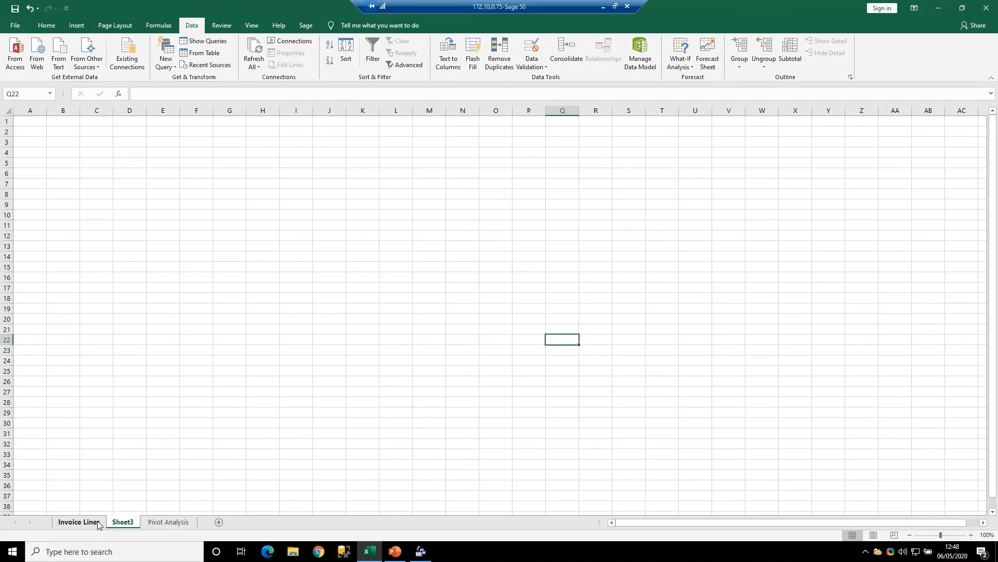
- Try to edit the Query from SageLine50v26 connection's query from a table cell on the Invoice Lines sheet
{"action": "left_click", "coordinate": [78, 521]}
{"action": "left_click", "coordinate": [186, 236]}
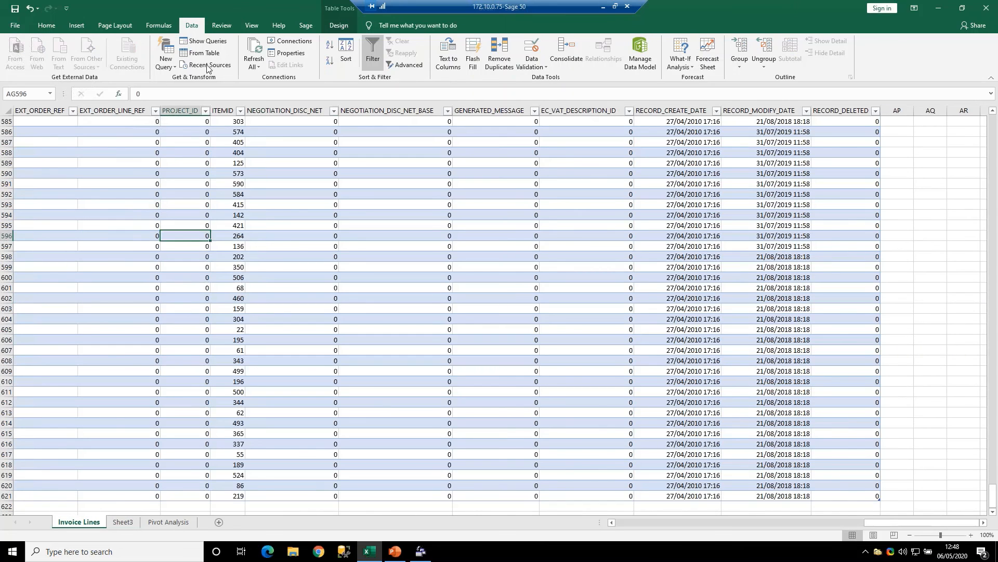
{"action": "left_click", "coordinate": [294, 41]}
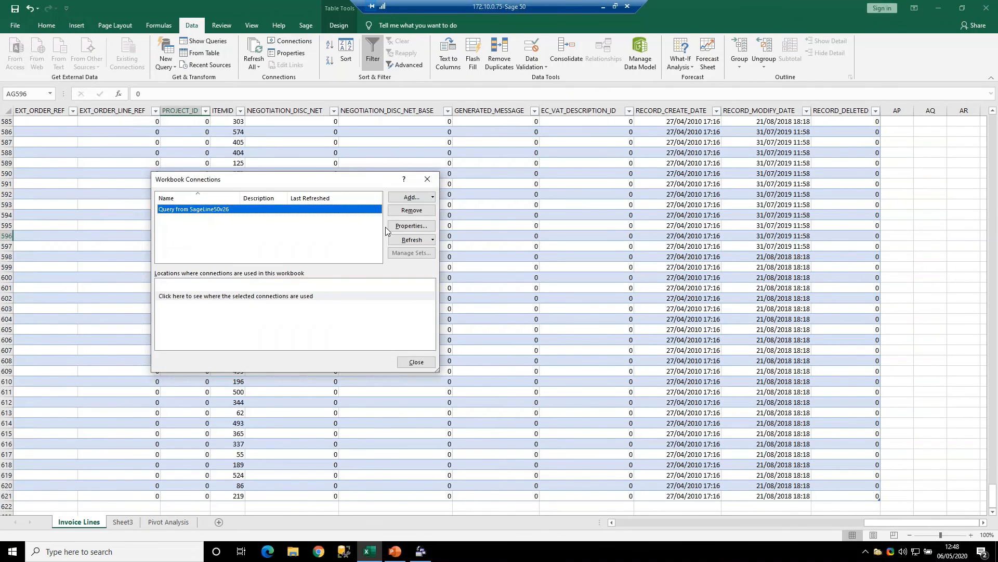
{"action": "left_click", "coordinate": [419, 226]}
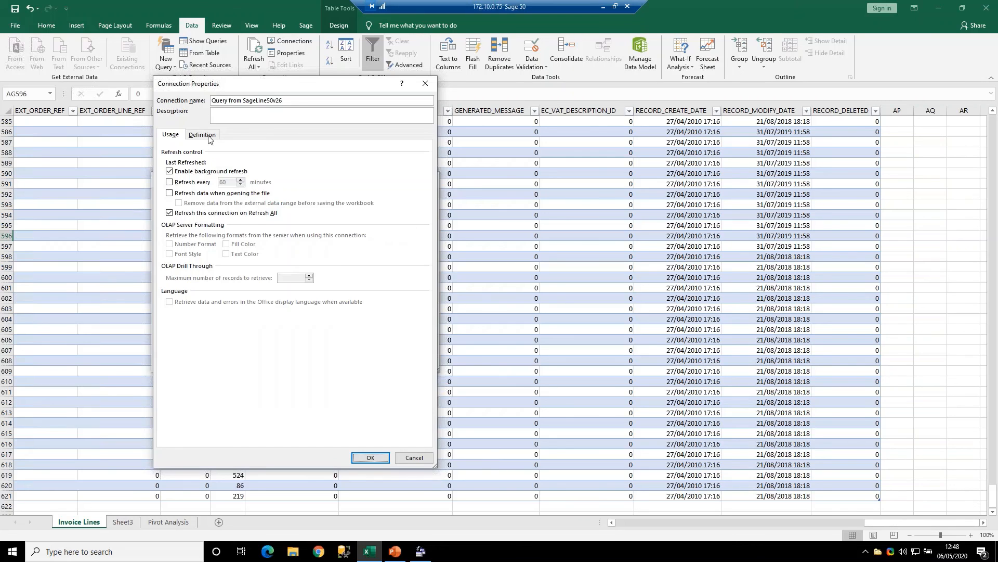
{"action": "left_click", "coordinate": [201, 134]}
{"action": "left_click", "coordinate": [181, 438]}
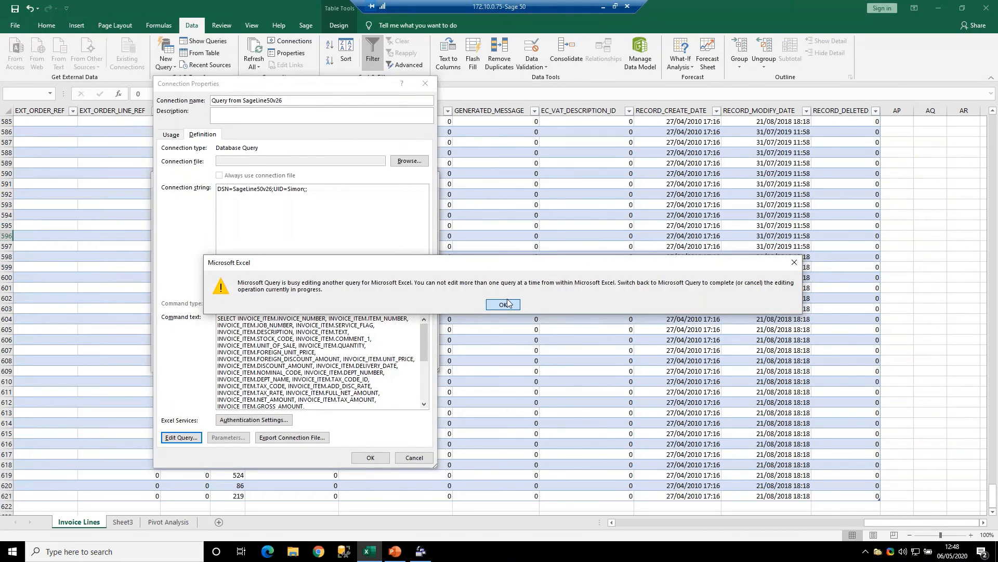
{"action": "left_click", "coordinate": [507, 303]}
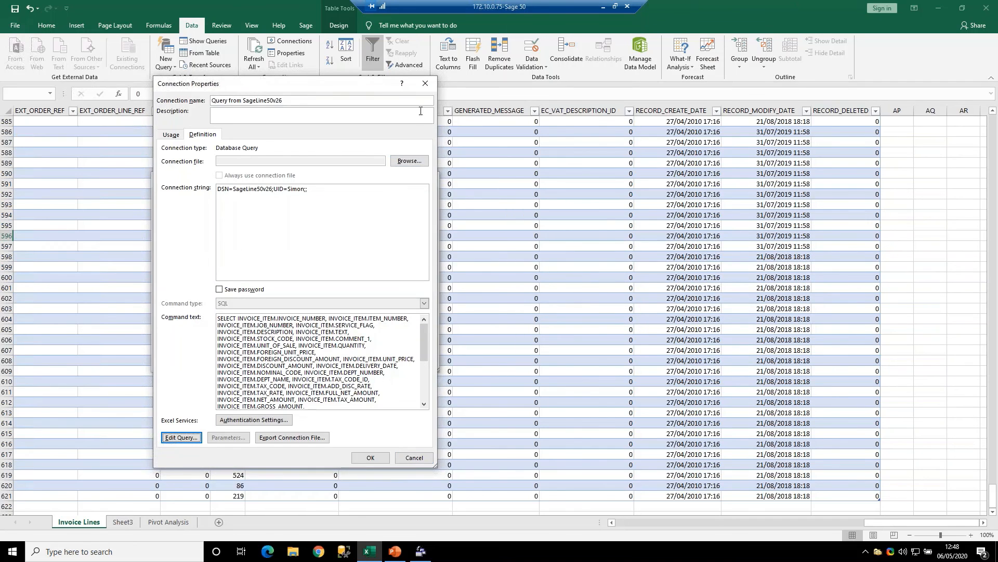
{"action": "left_click", "coordinate": [426, 85]}
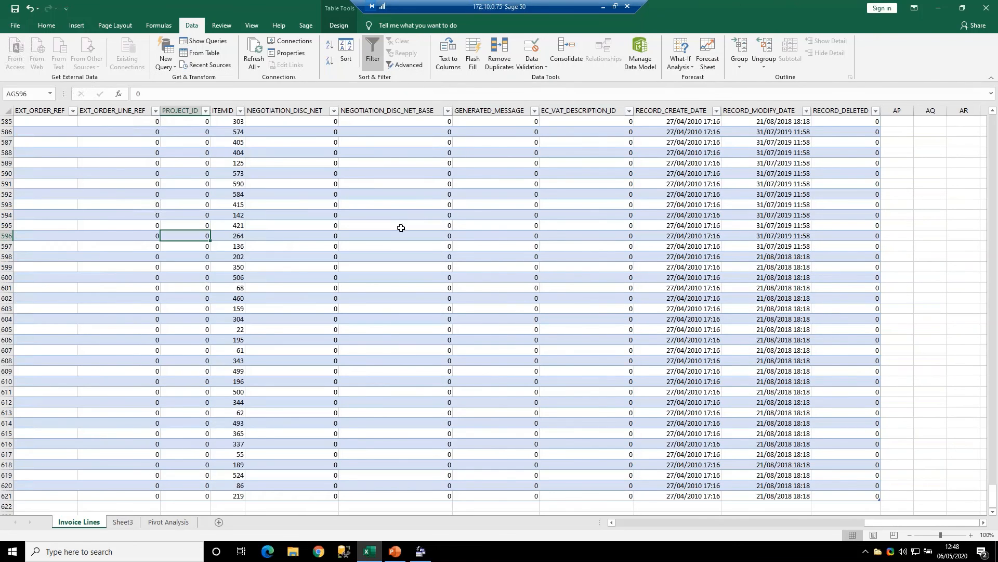
- Check the external data properties of the table on the Invoice Lines sheet, leaving them unchanged
{"action": "left_click", "coordinate": [428, 179]}
{"action": "left_click", "coordinate": [290, 53]}
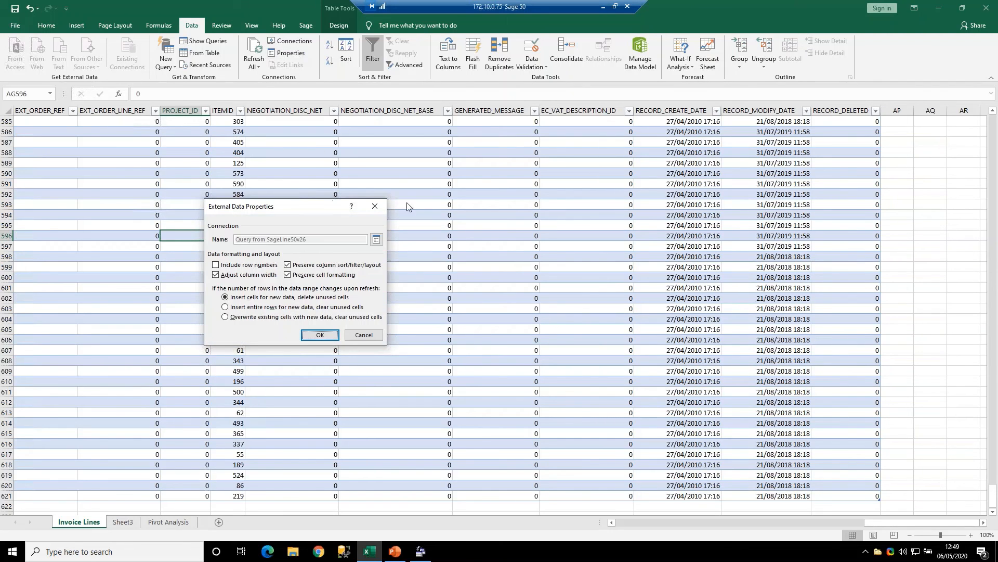
{"action": "left_click", "coordinate": [375, 207]}
- Try again to edit the query from the definition of the Query from SageLine50v26 workbook connection
{"action": "left_click", "coordinate": [295, 41]}
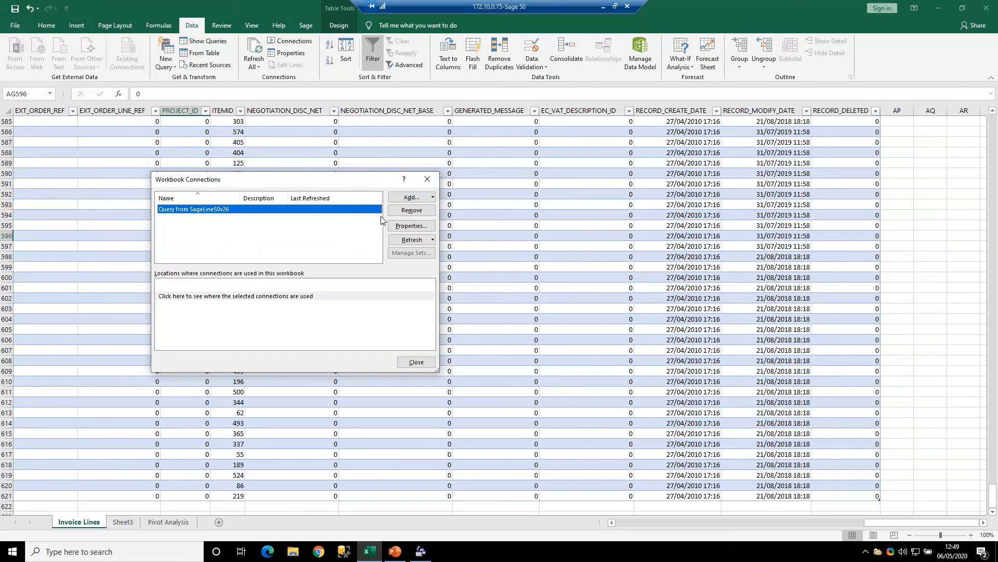
{"action": "left_click", "coordinate": [411, 228]}
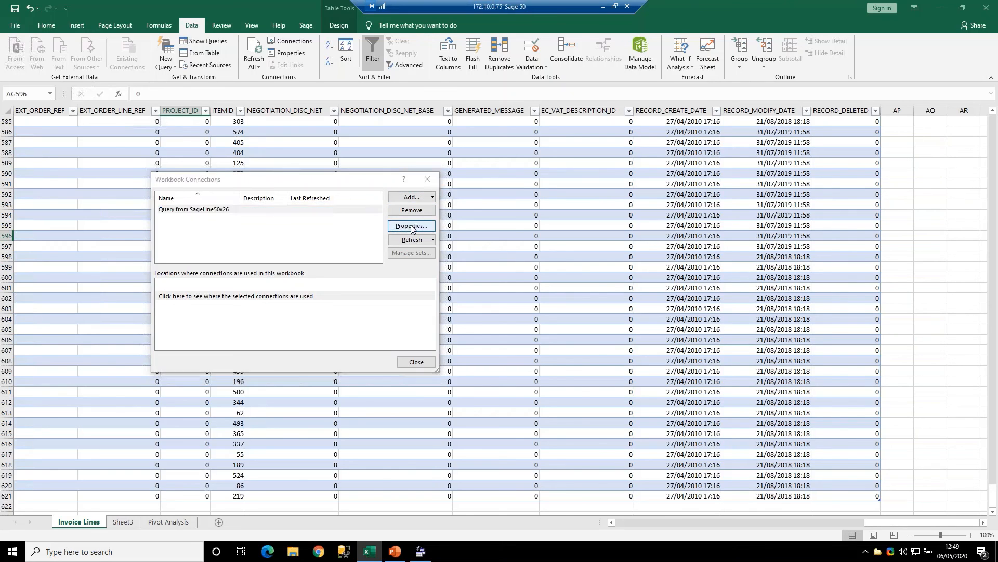
{"action": "left_click", "coordinate": [203, 135]}
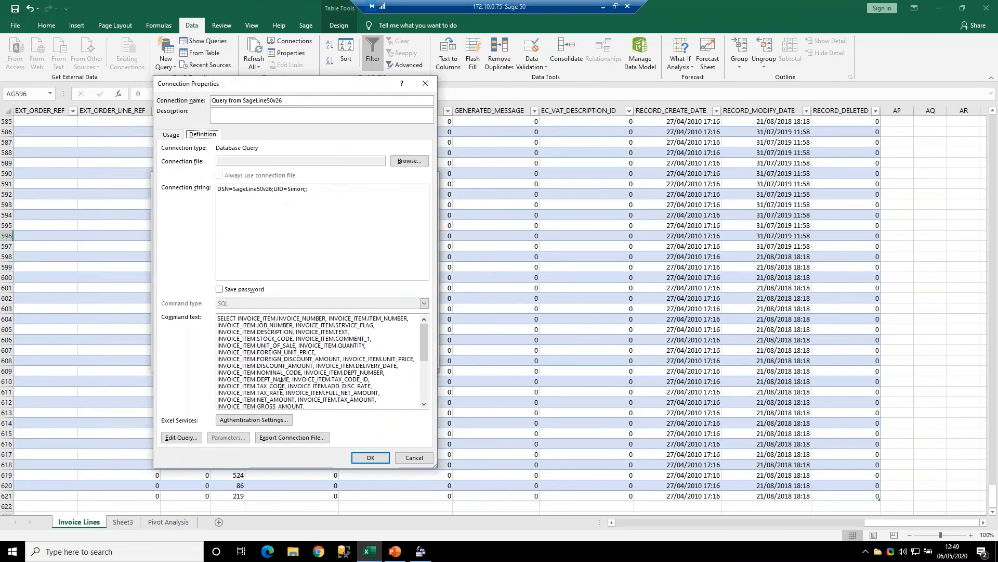
{"action": "left_click", "coordinate": [185, 438]}
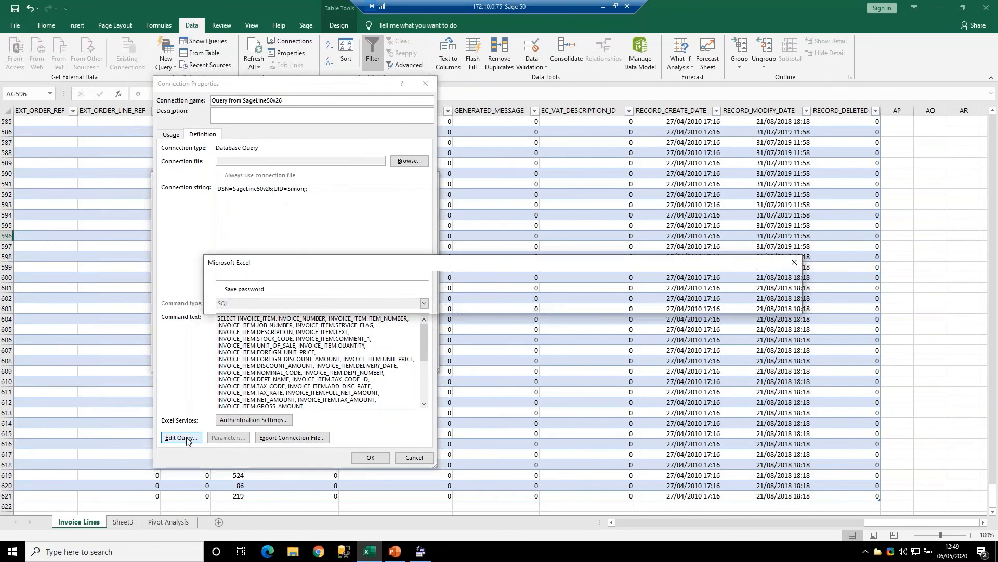
{"action": "left_click", "coordinate": [507, 307]}
{"action": "left_click", "coordinate": [415, 458]}
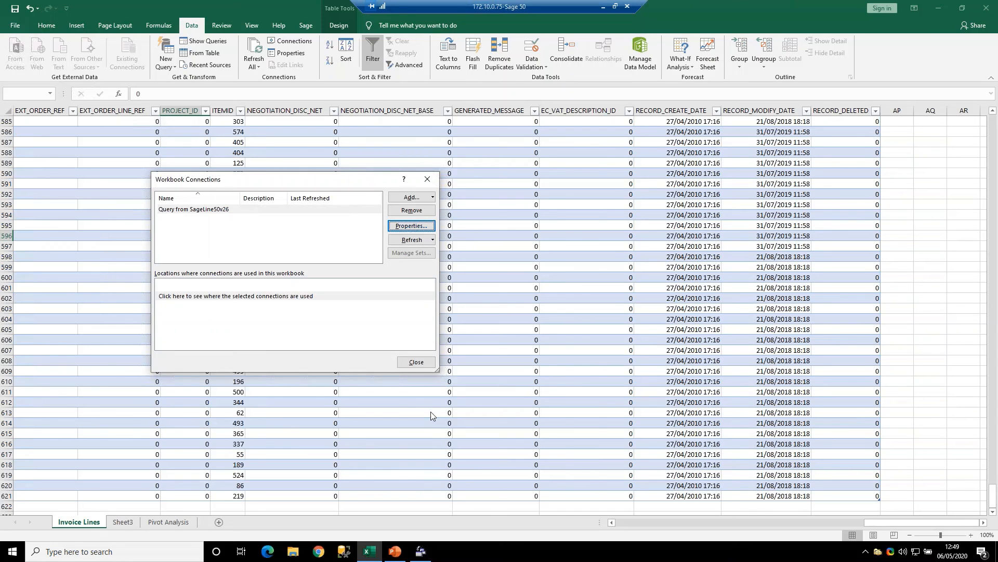
{"action": "left_click", "coordinate": [416, 362]}
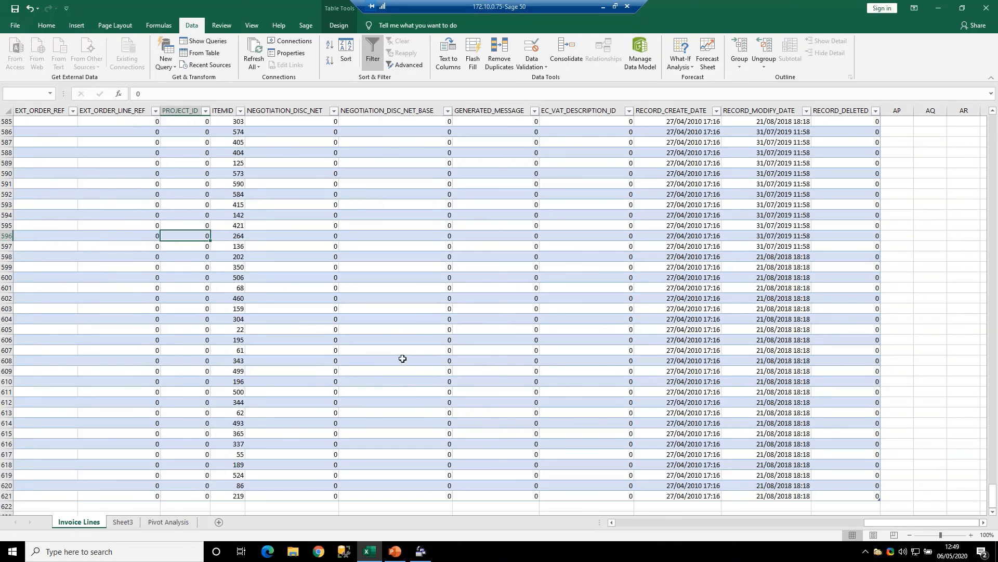
{"action": "left_click", "coordinate": [183, 162]}
{"action": "left_click", "coordinate": [171, 67]}
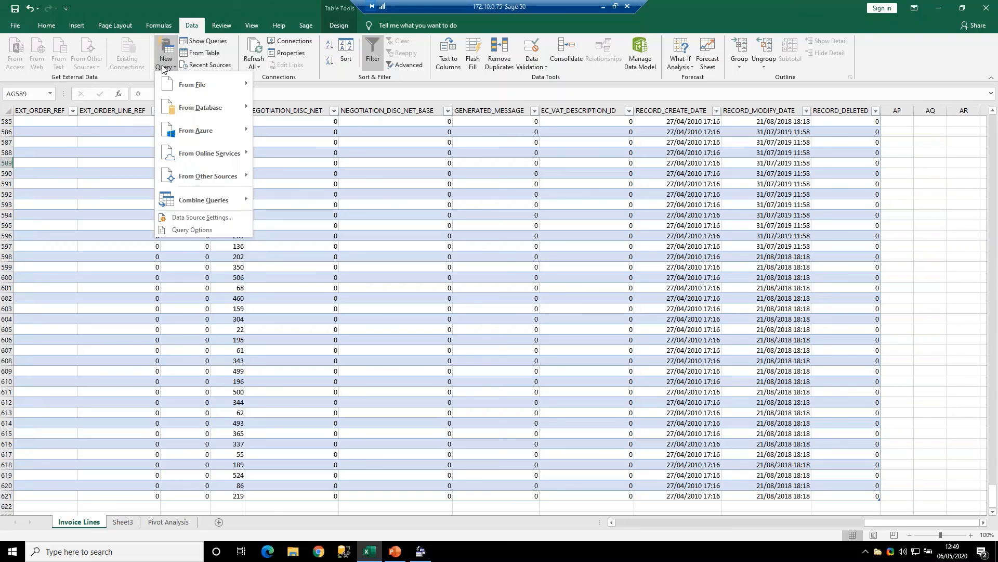
{"action": "left_click", "coordinate": [76, 230]}
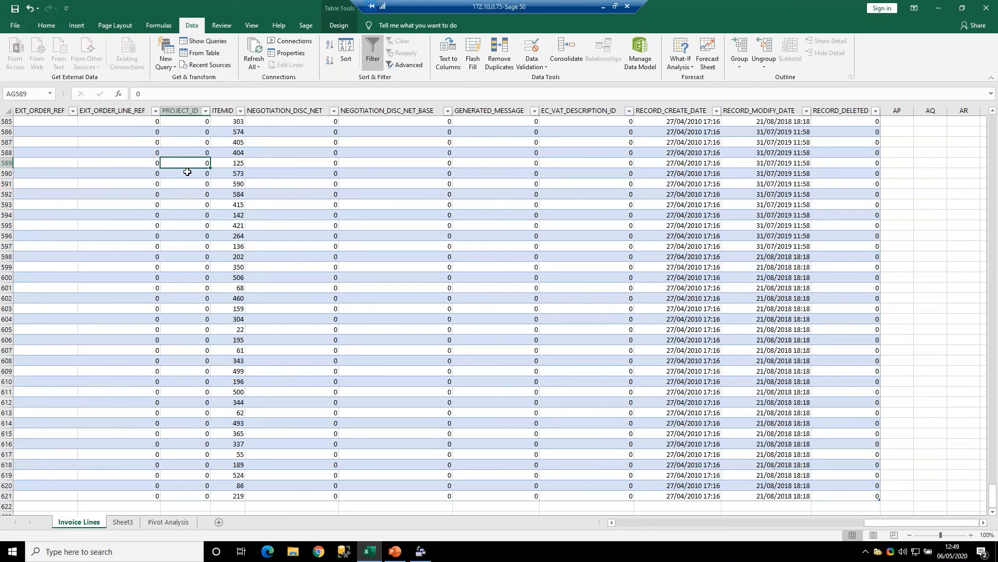
- Review the Invoice Lines table's external data properties and the list of workbook connections, closing both without changes
{"action": "left_click", "coordinate": [297, 54]}
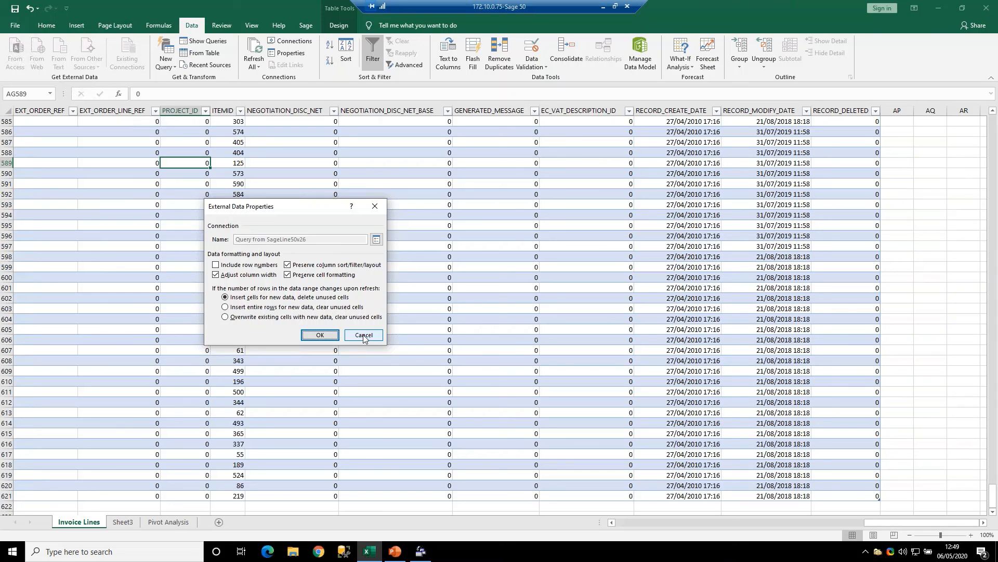
{"action": "left_click", "coordinate": [364, 336]}
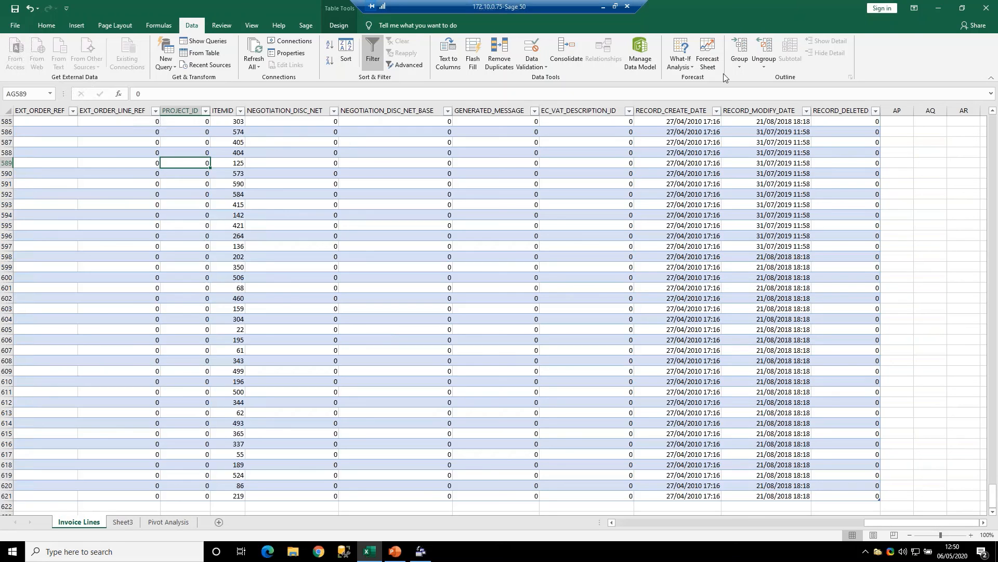
{"action": "left_click", "coordinate": [307, 41]}
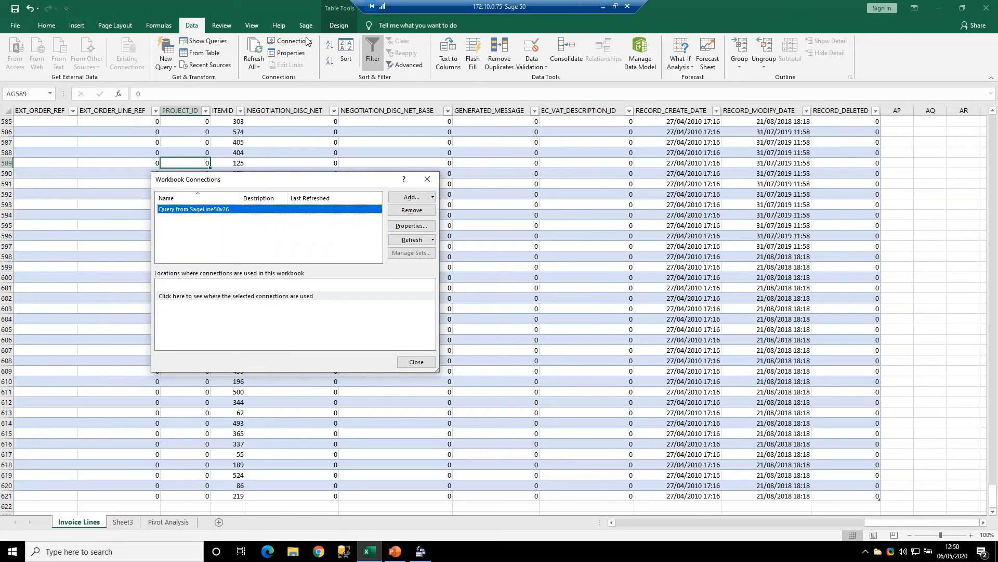
{"action": "left_click", "coordinate": [426, 180]}
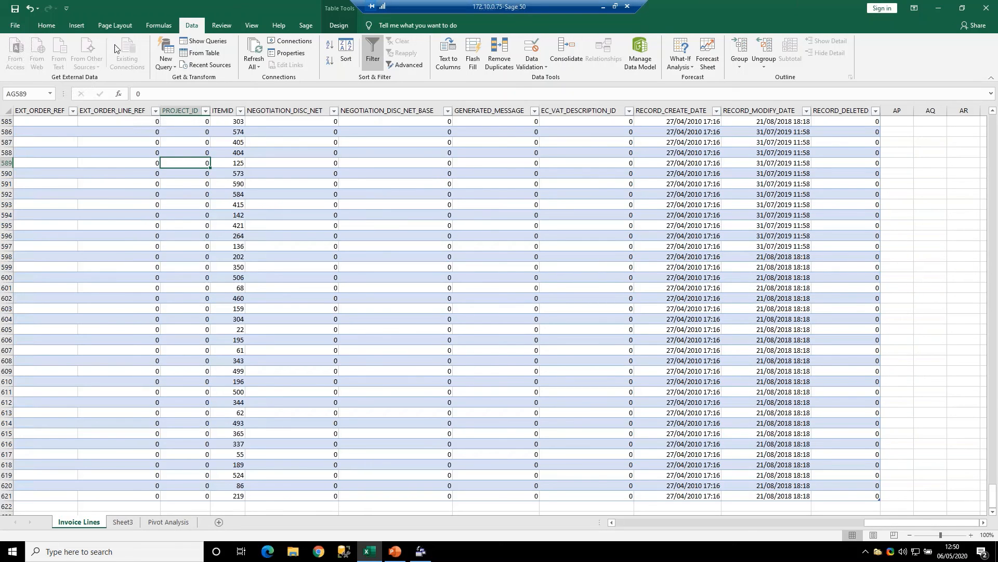
- Switch to PowerPoint and present the closing "Thank you for listening!" slide full screen
{"action": "left_click", "coordinate": [396, 552]}
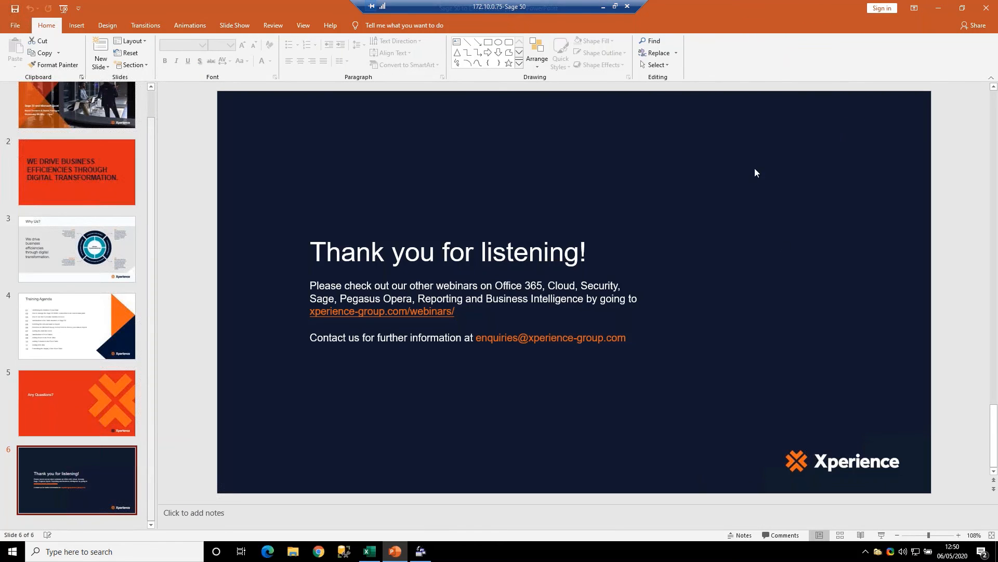
{"action": "key", "text": "shift+F5"}
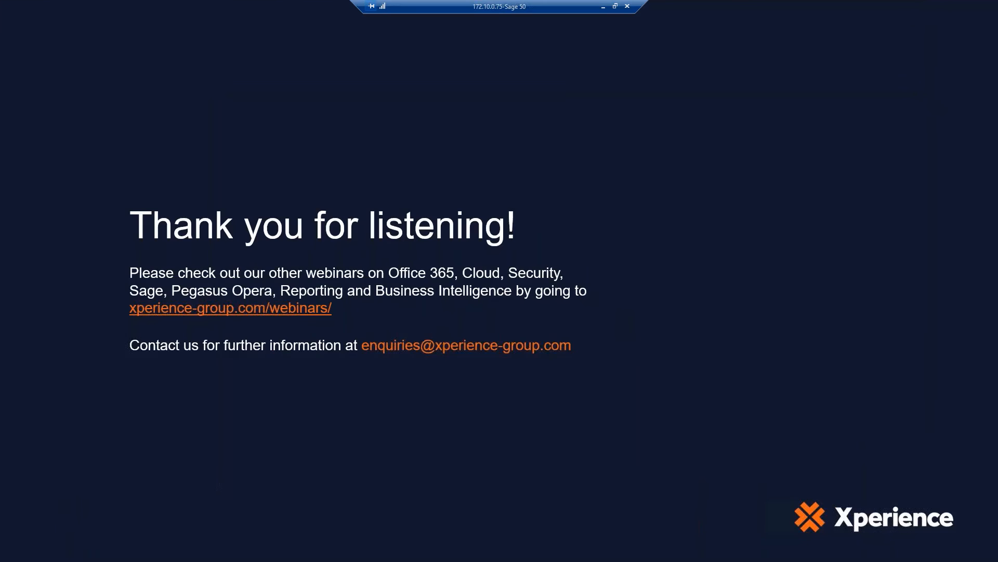